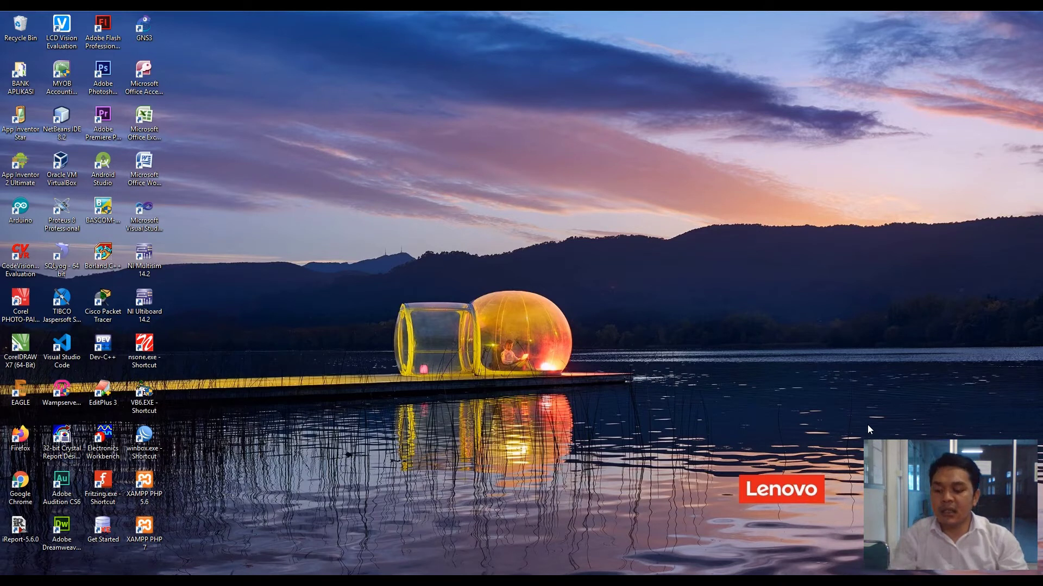
# Step: Browse in File Explorer to photoshop\Pertemuan 4 on drive MAHASISWA (D:) and select one_tree_on__the_sunset.jpg
pyautogui.press('super+e')
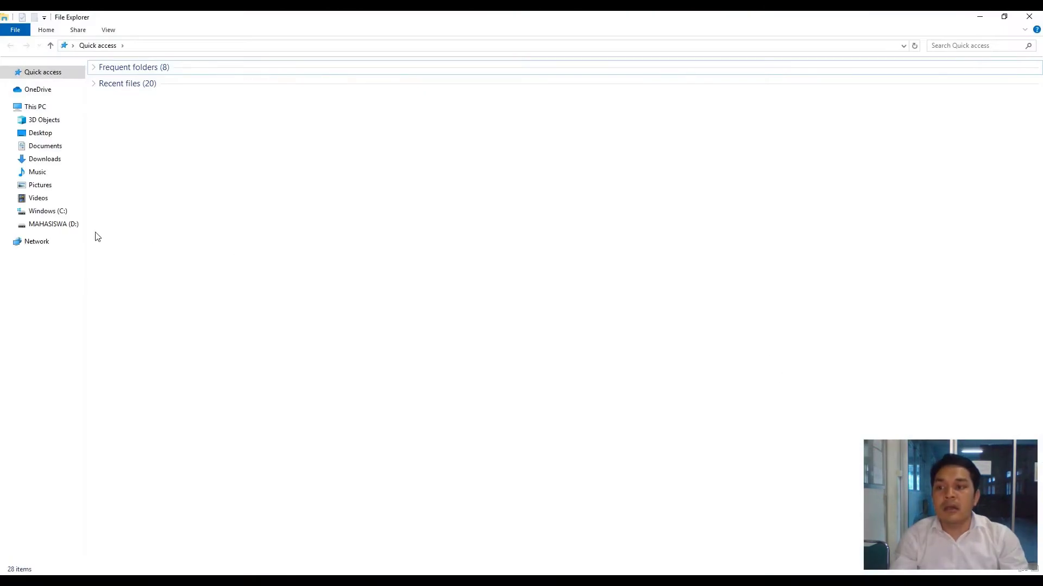
pyautogui.click(71, 224)
pyautogui.doubleClick(131, 182)
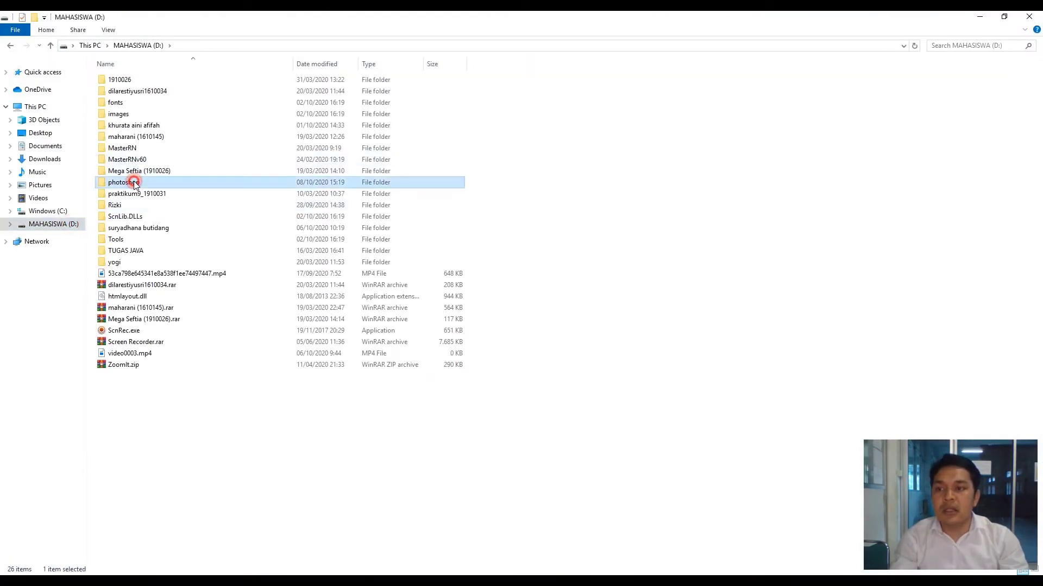
pyautogui.doubleClick(183, 106)
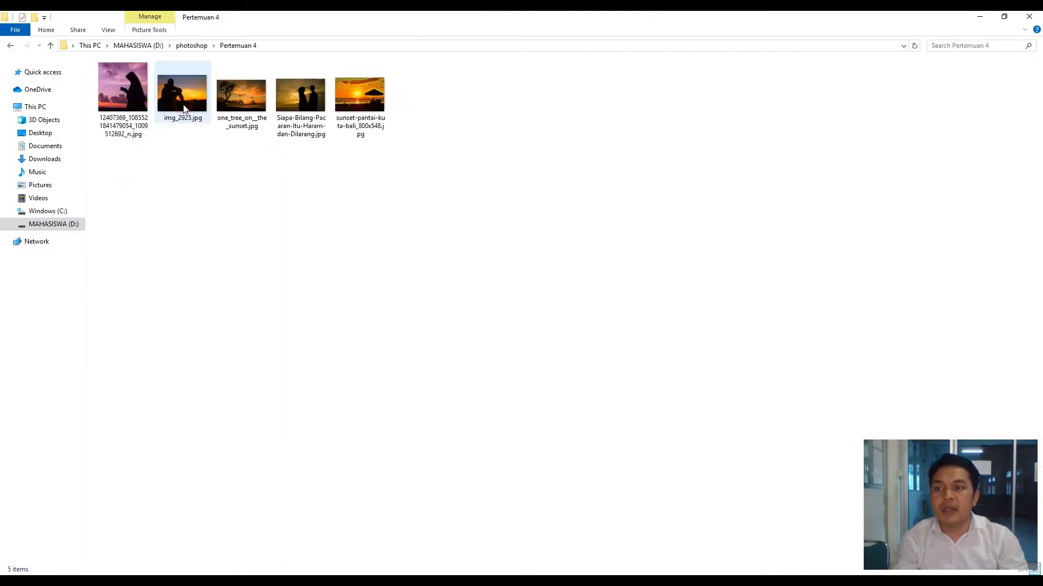
pyautogui.click(233, 114)
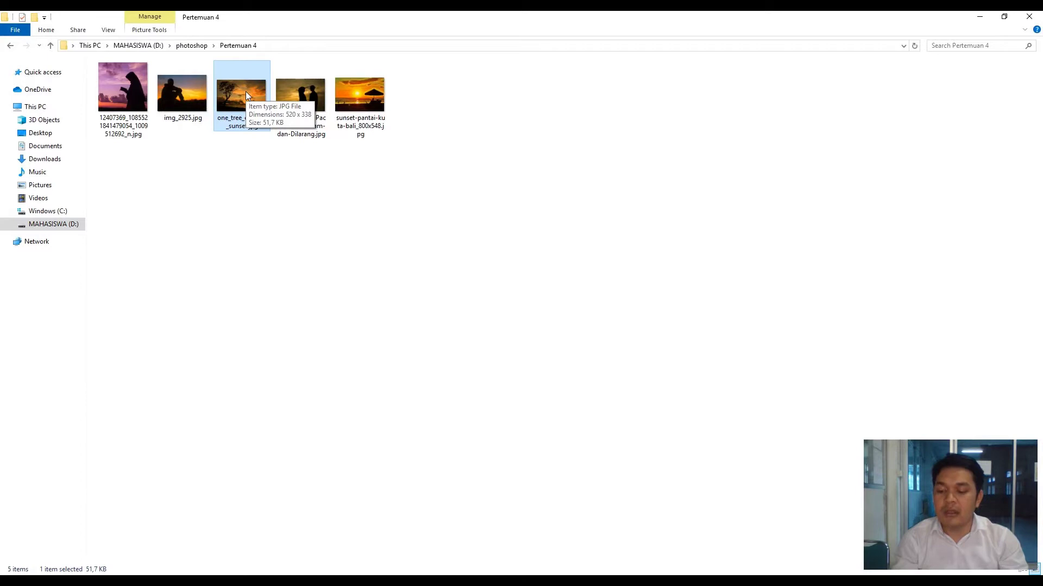
pyautogui.press('alt')
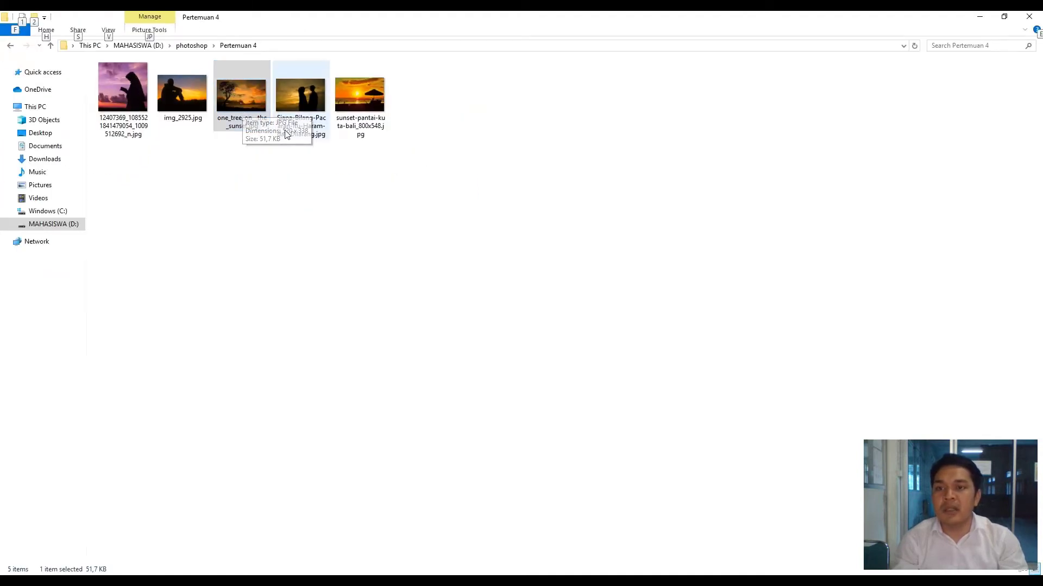
# Step: View img_2925.jpg in a maximized Photos window, and close the viewer
pyautogui.click(195, 100)
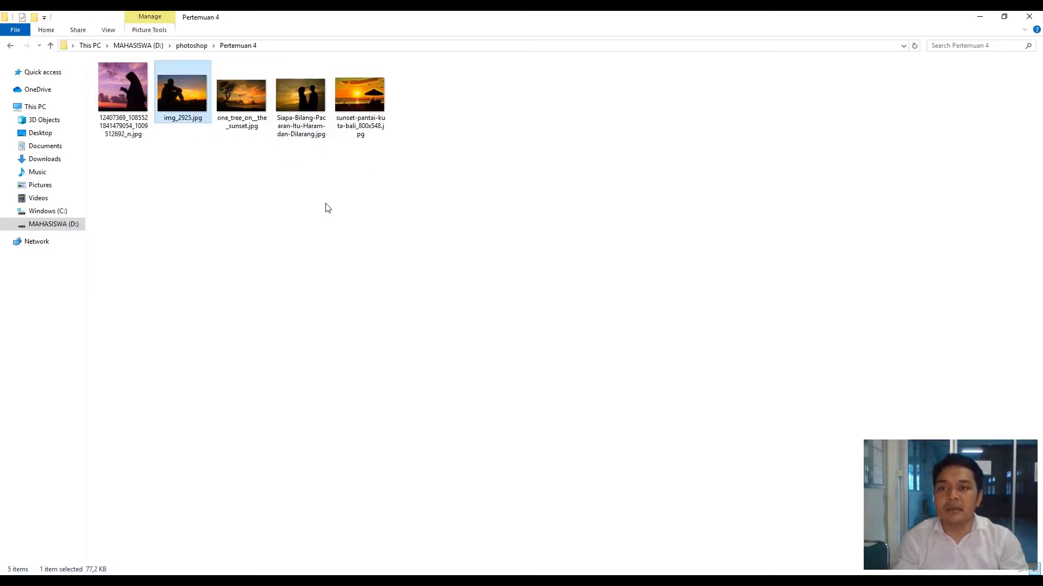
pyautogui.press('Return')
pyautogui.click(445, 390)
pyautogui.click(529, 419)
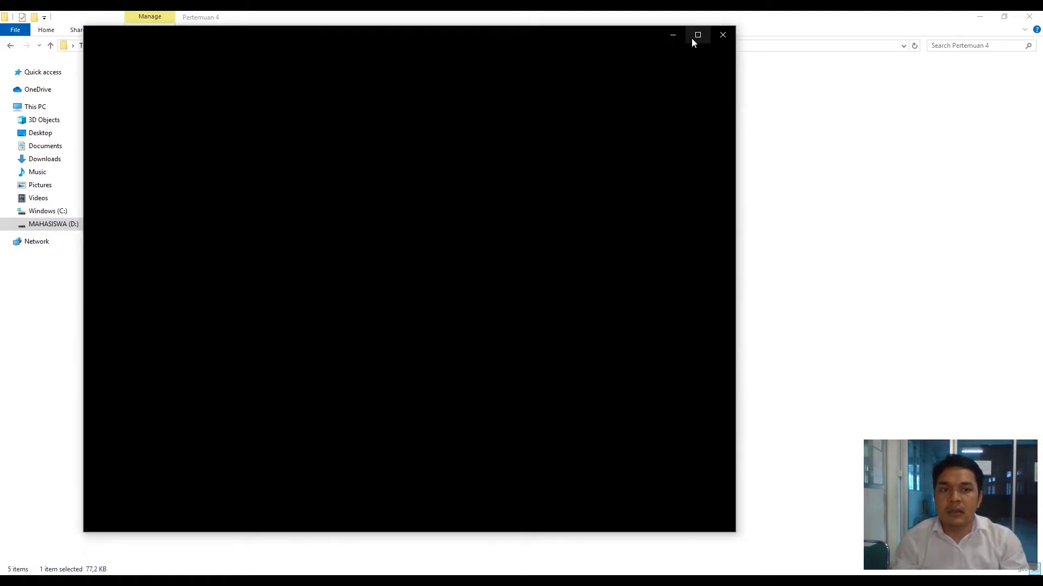
pyautogui.click(698, 37)
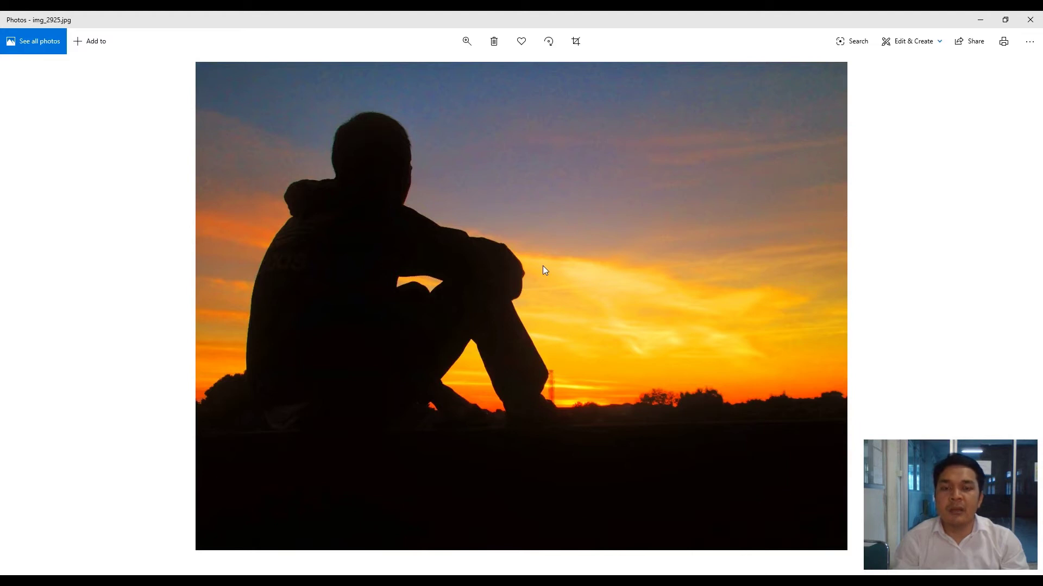
pyautogui.click(1039, 17)
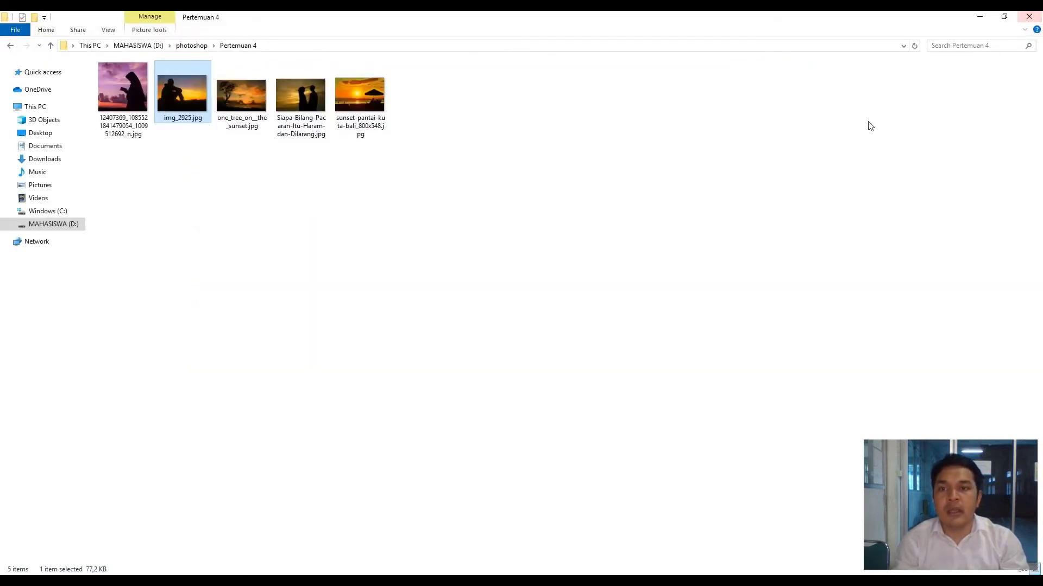
# Step: Minimize File Explorer and launch Adobe Photoshop from the desktop
pyautogui.click(983, 17)
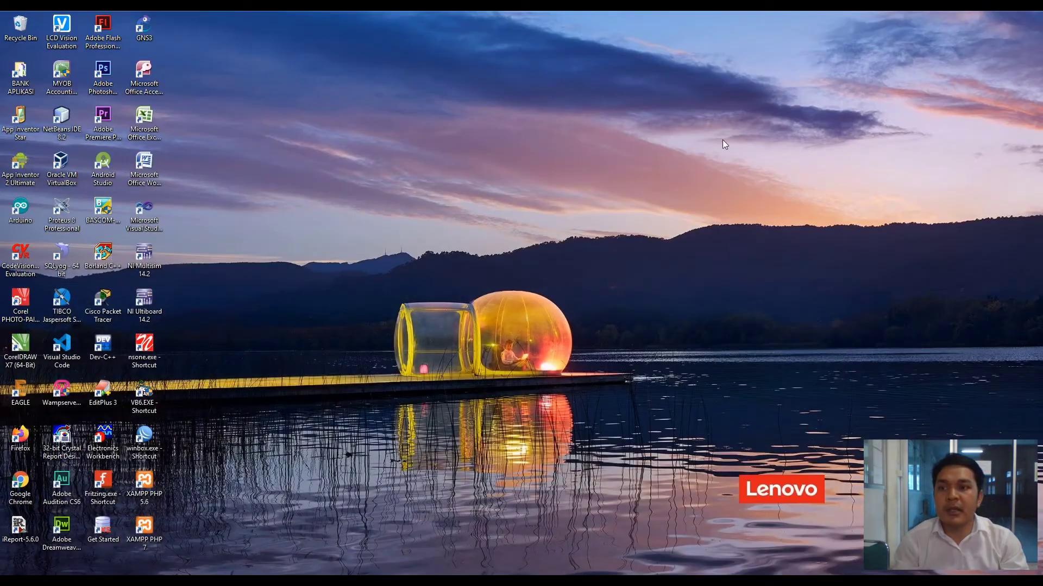
pyautogui.doubleClick(113, 76)
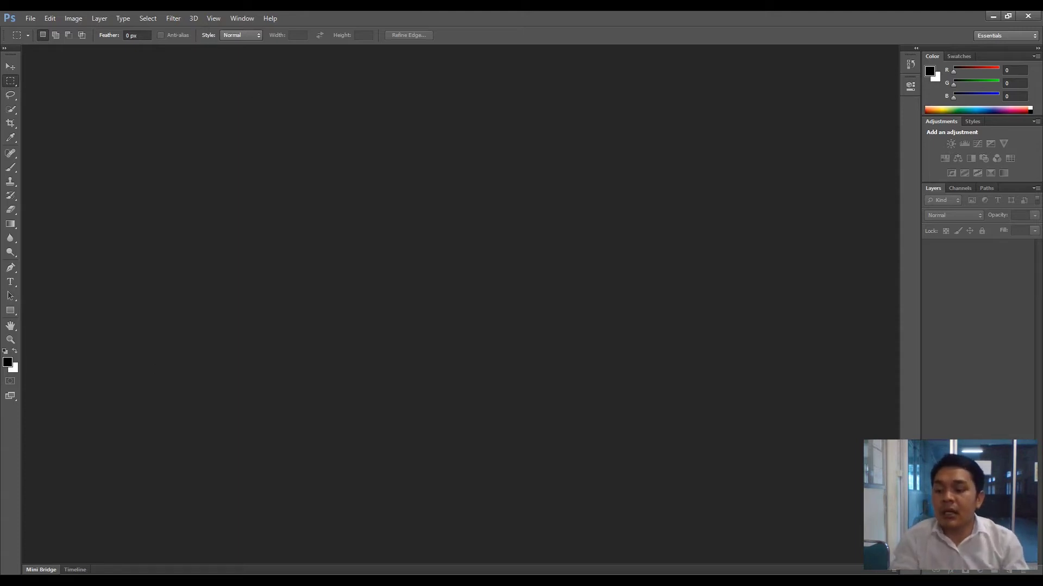
# Step: Switch to File Explorer, show the parent photoshop folder as large icons, view IMG_0855.JPG and return to Photoshop
pyautogui.click(993, 16)
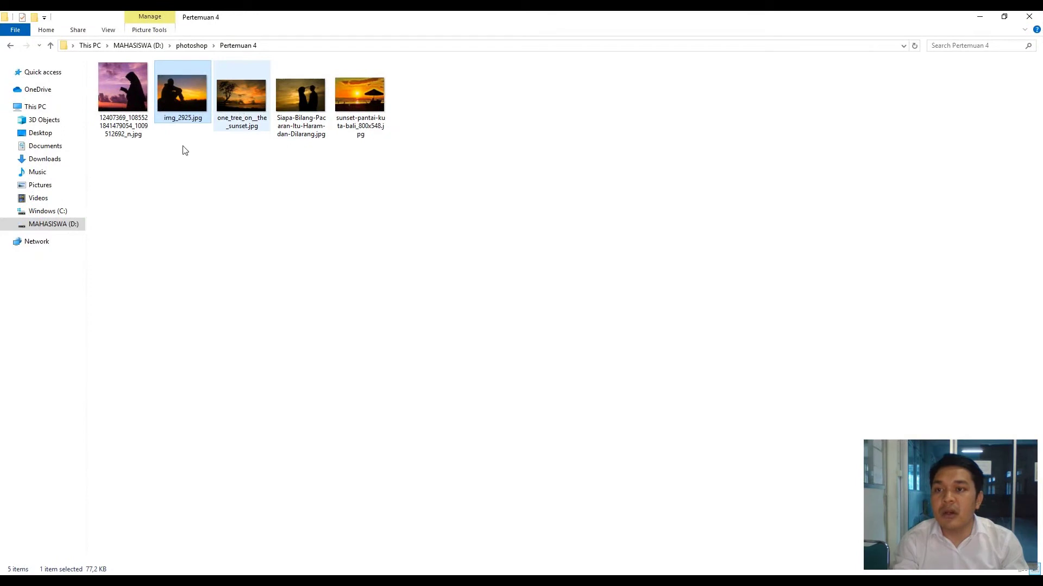
pyautogui.click(10, 45)
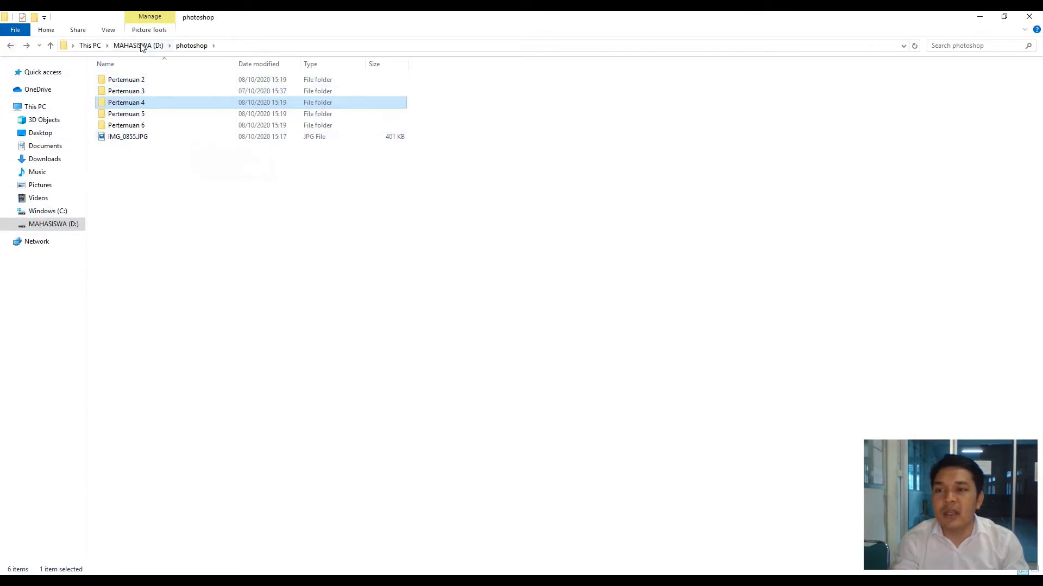
pyautogui.click(108, 30)
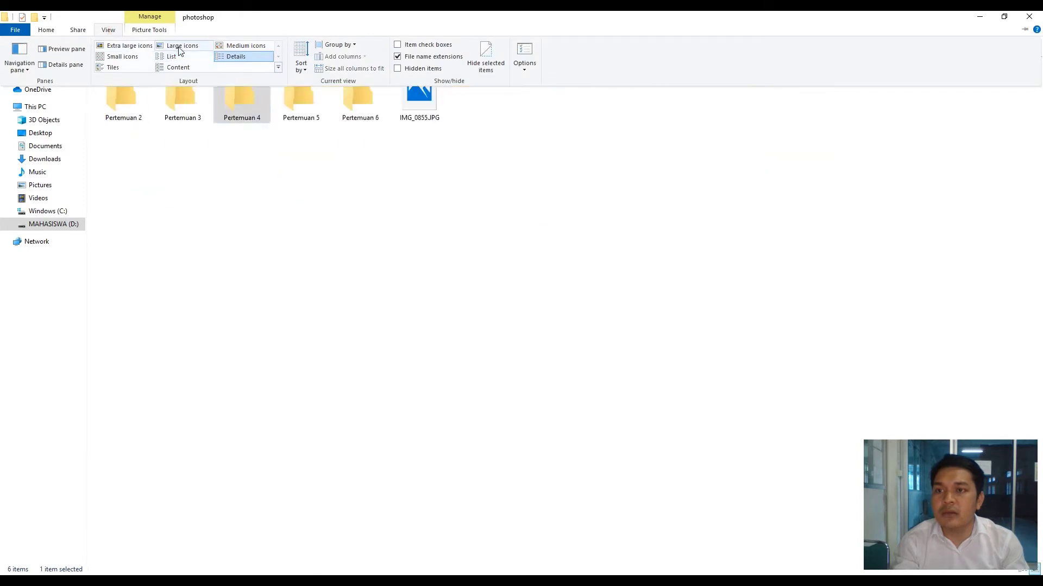
pyautogui.click(180, 49)
pyautogui.doubleClick(415, 97)
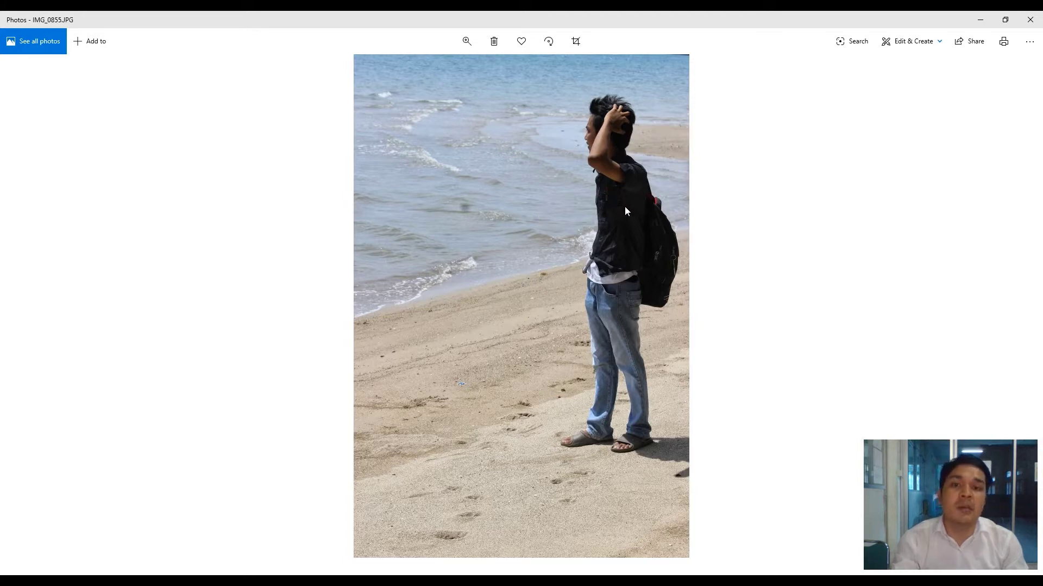
pyautogui.click(978, 20)
pyautogui.click(979, 16)
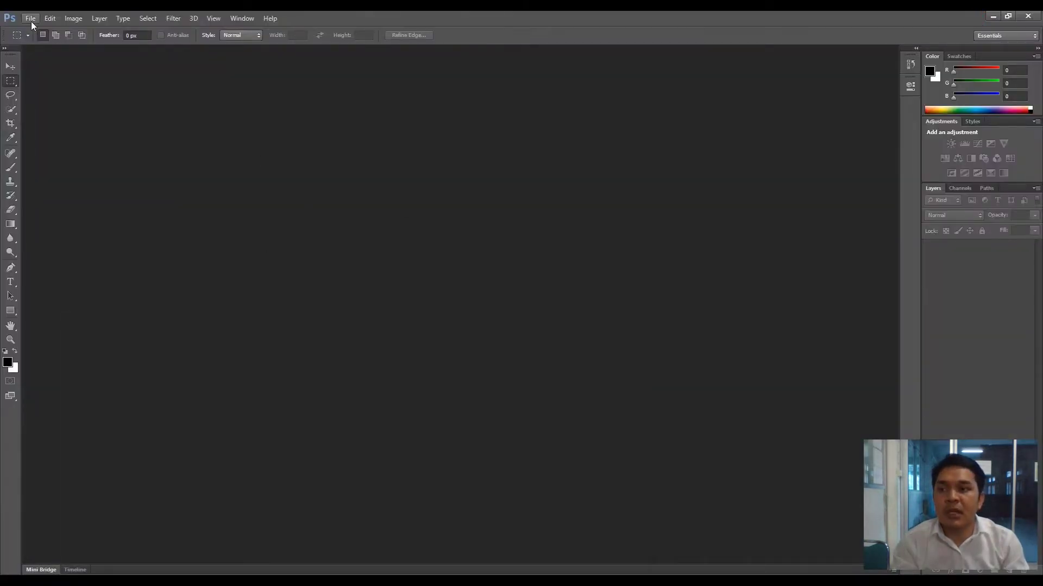
# Step: Set up a new document named cover, 14 centimeters wide and 20 centimeters high
pyautogui.click(31, 19)
pyautogui.click(38, 29)
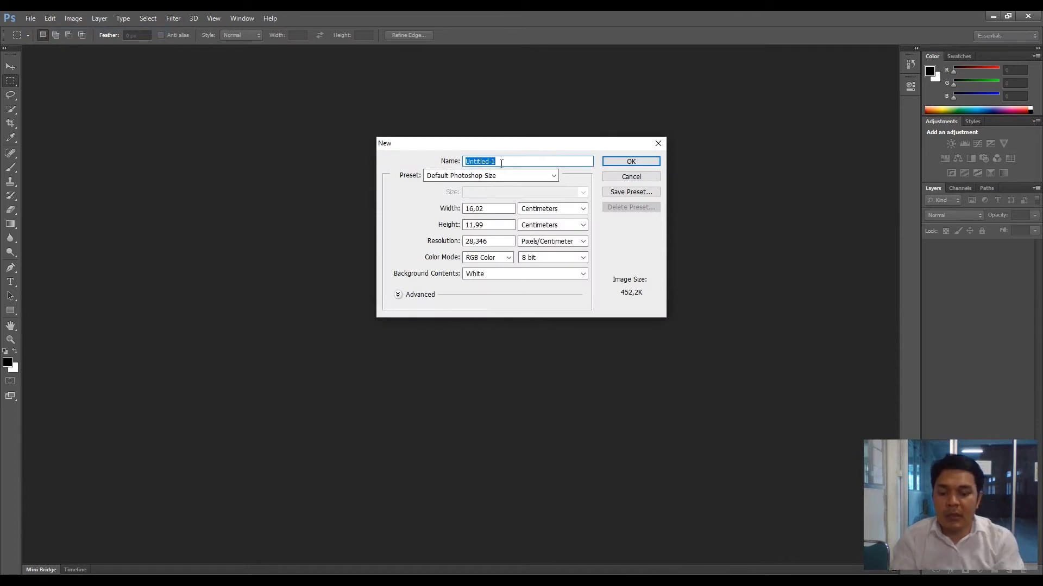
pyautogui.write('cover')
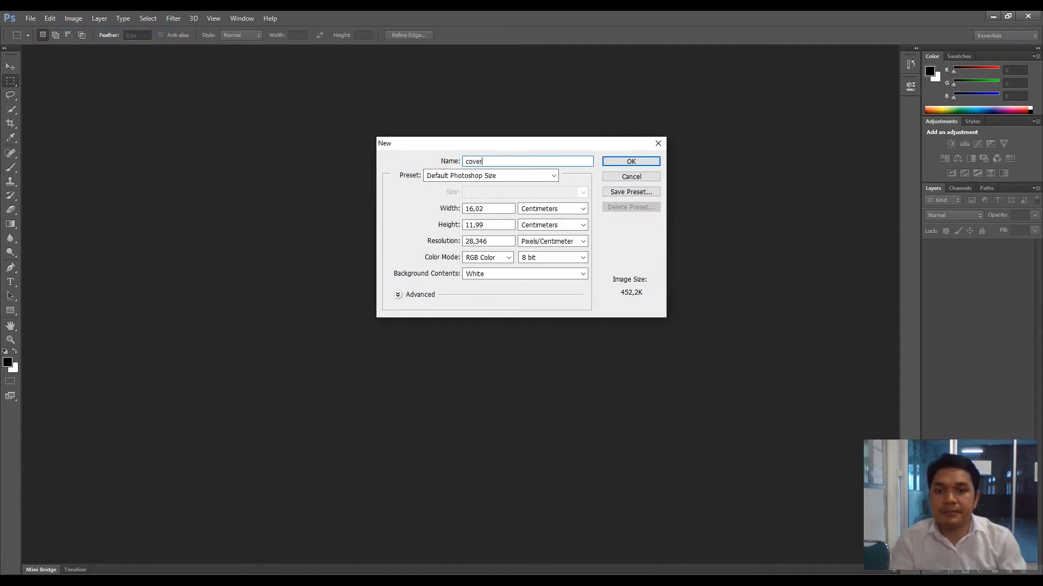
pyautogui.moveTo(500, 208); pyautogui.dragTo(400, 204)
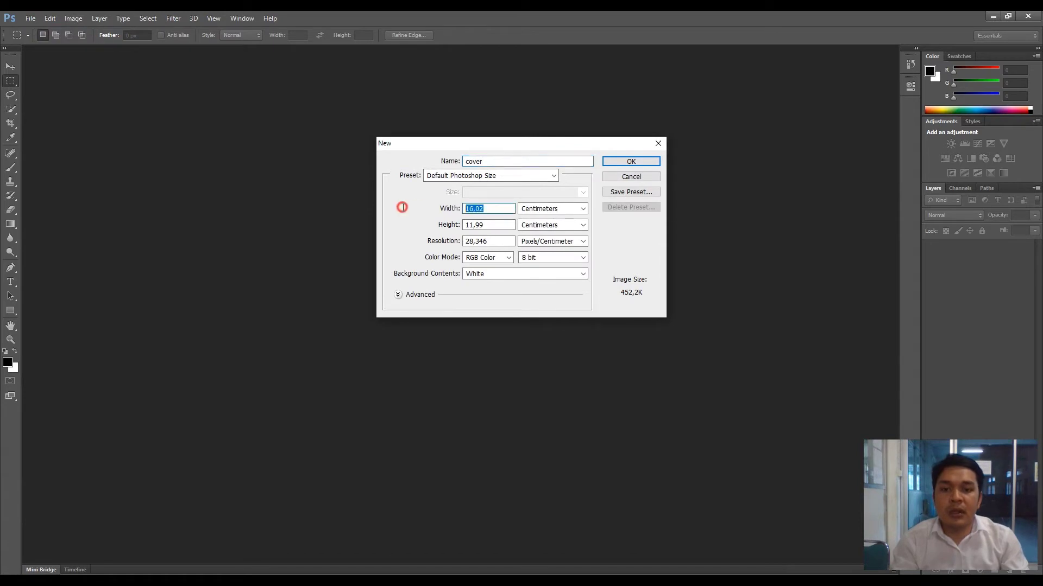
pyautogui.write('14')
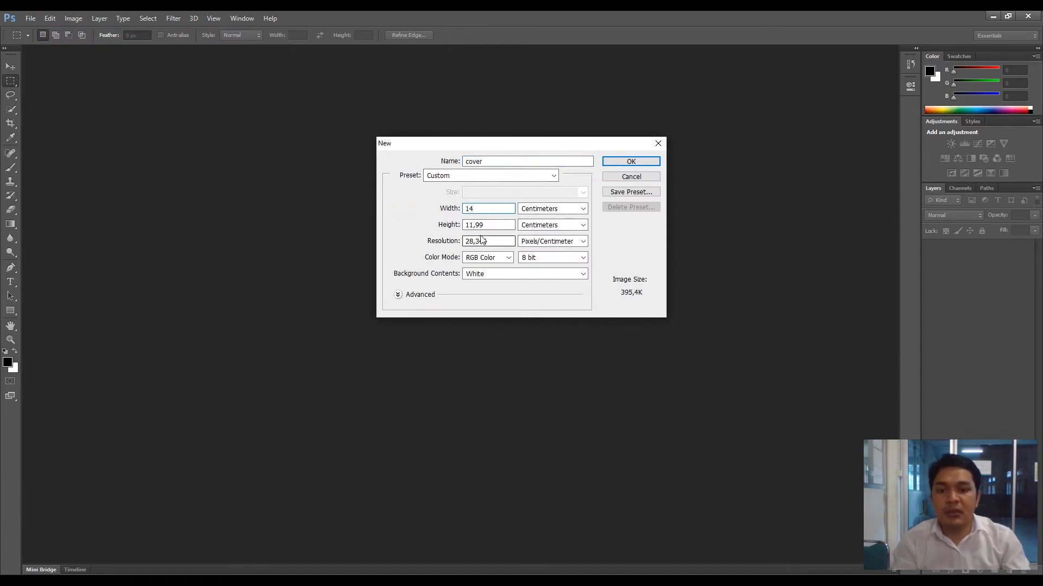
pyautogui.moveTo(501, 225); pyautogui.dragTo(454, 226)
pyautogui.write('20')
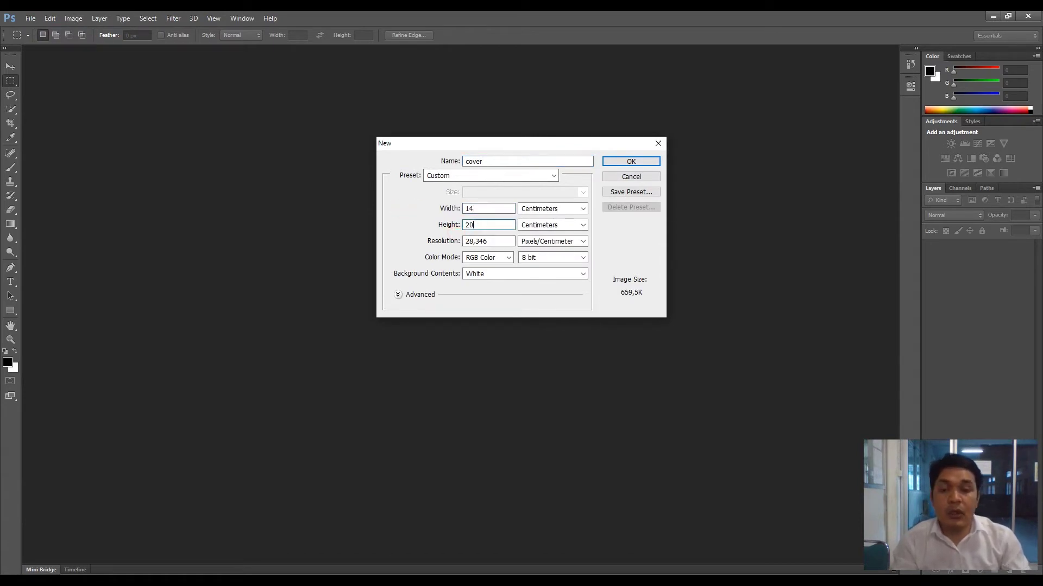
pyautogui.click(576, 210)
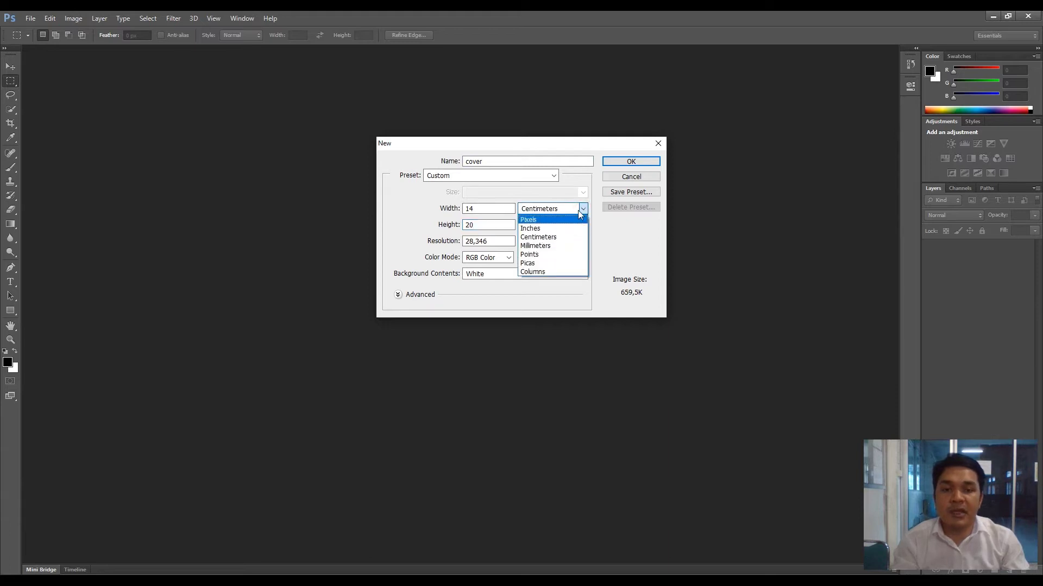
pyautogui.click(579, 210)
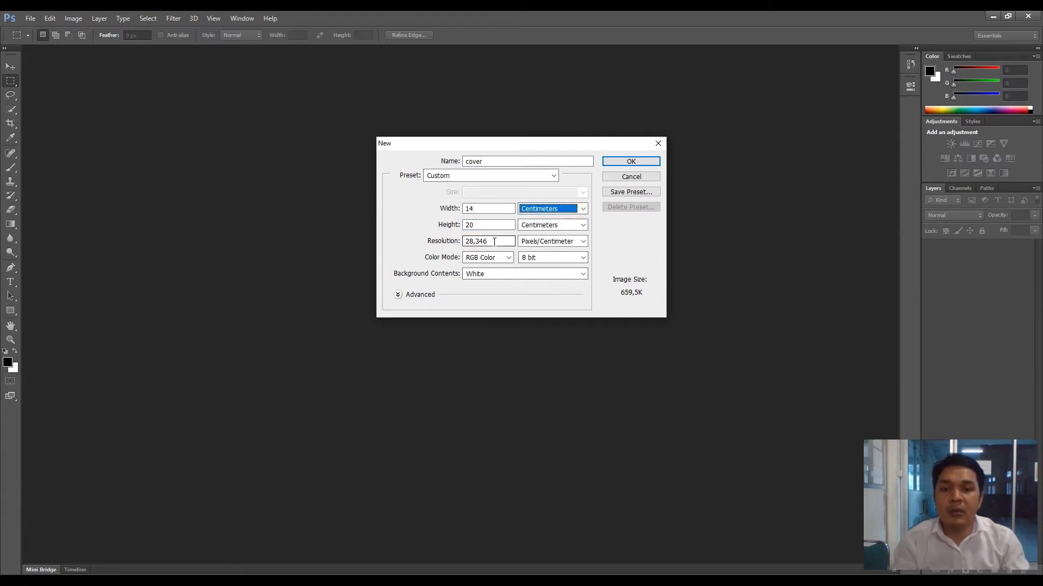
# Step: Set the new document's background contents to Transparent and create it
pyautogui.click(495, 275)
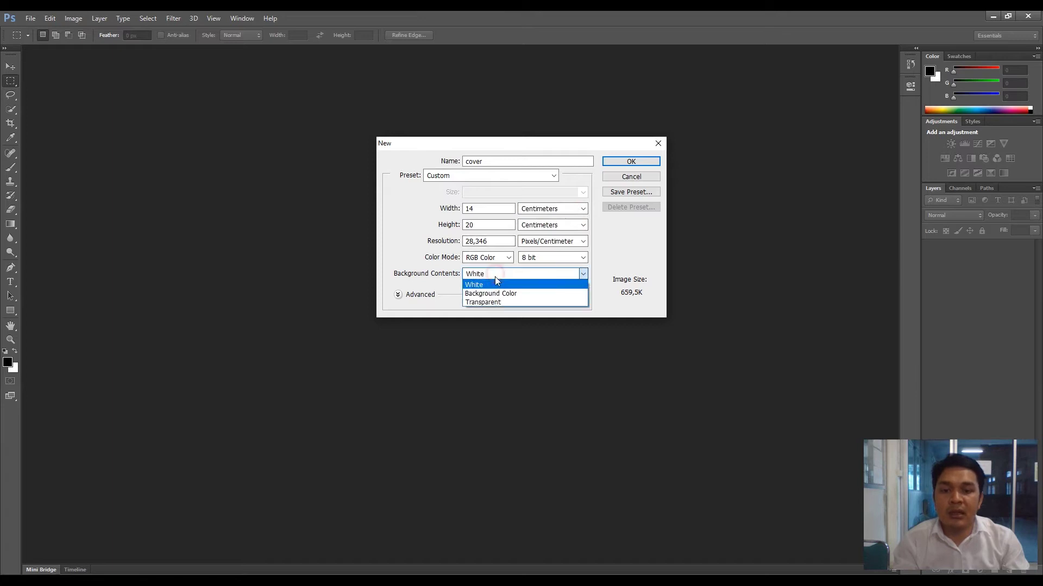
pyautogui.click(496, 303)
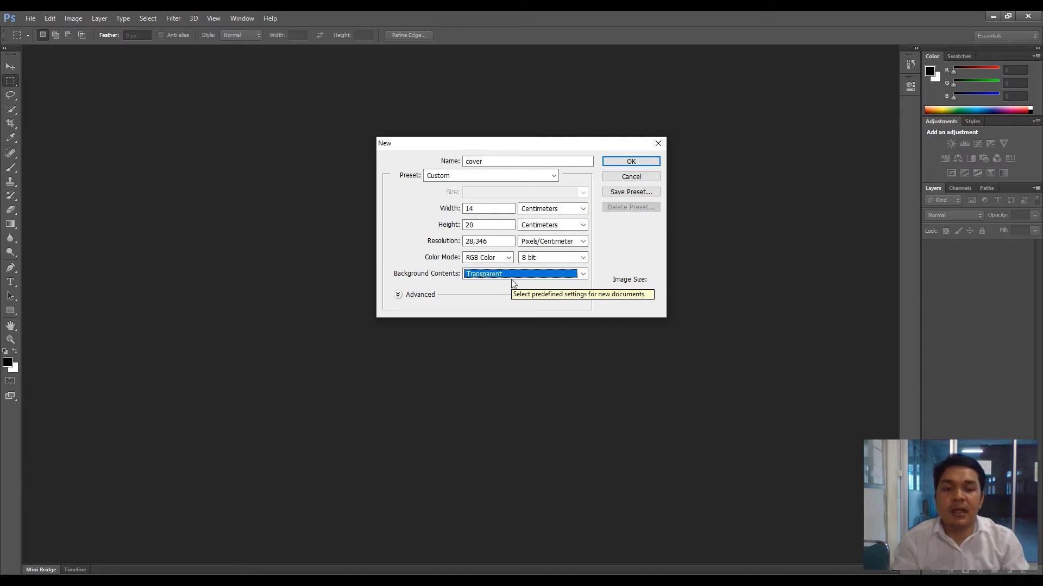
pyautogui.click(513, 274)
pyautogui.click(503, 304)
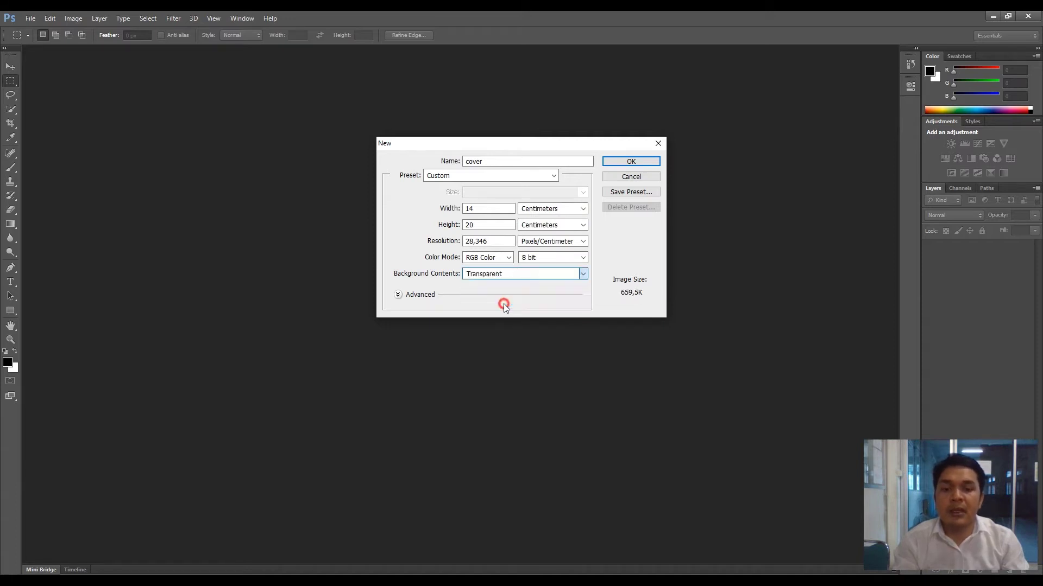
pyautogui.click(639, 162)
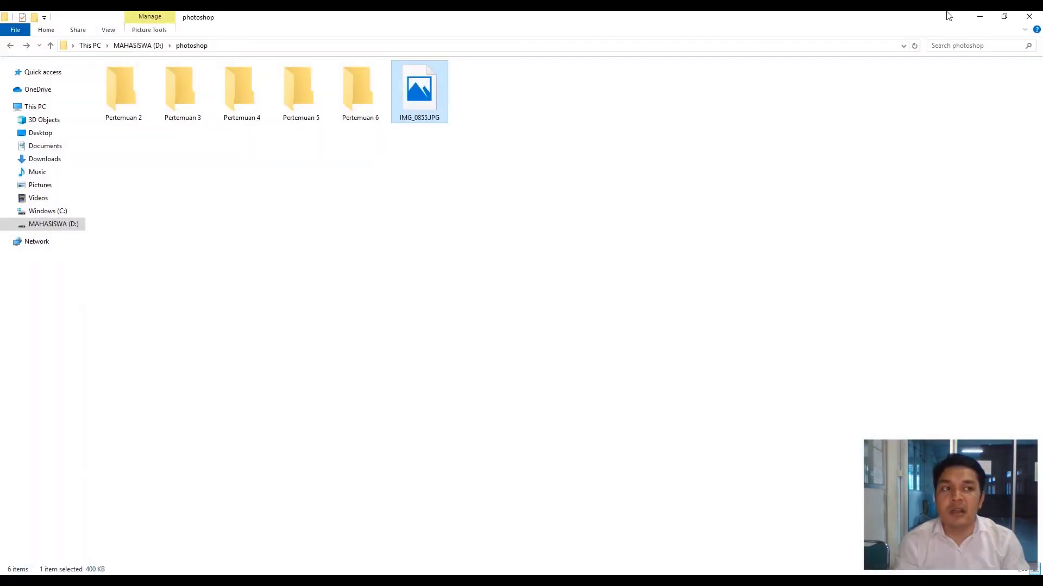
# Step: Return to Photoshop and open one_tree_on__the_sunset.jpg from photoshop\Pertemuan 4 on drive MAHASISWA (D:)
pyautogui.click(1002, 19)
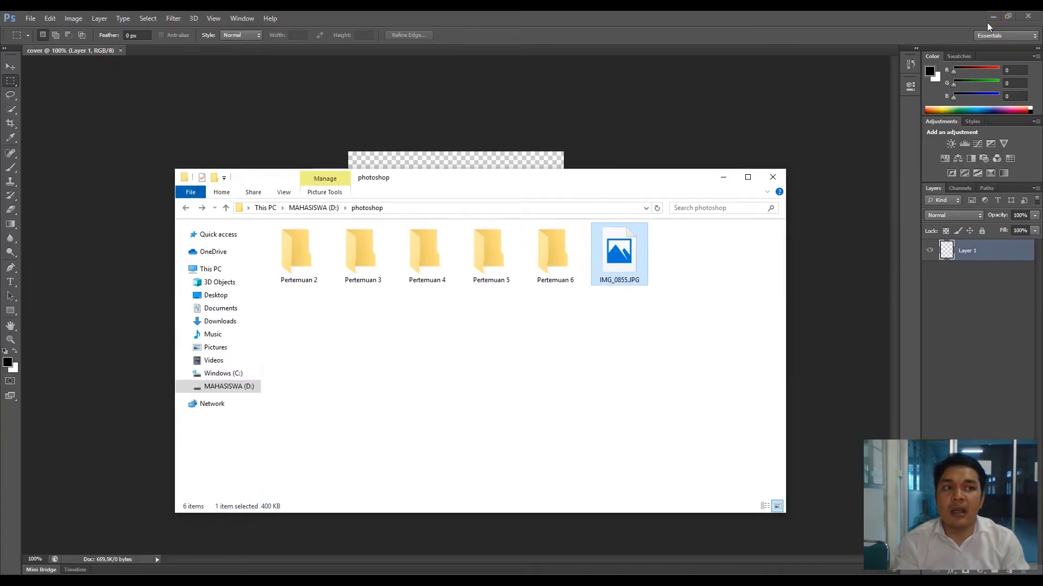
pyautogui.click(720, 174)
pyautogui.click(31, 18)
pyautogui.click(43, 42)
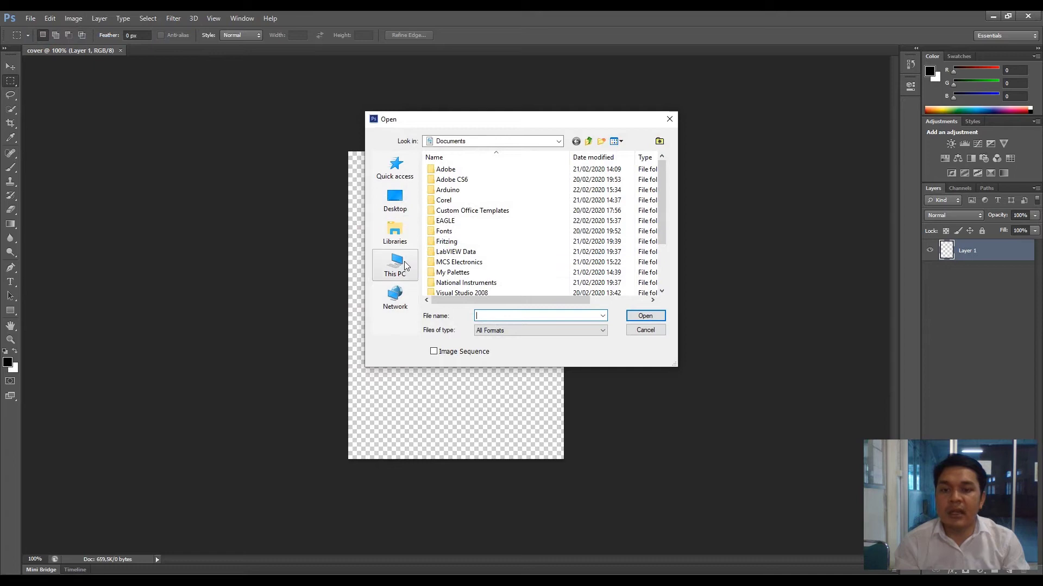
pyautogui.click(407, 264)
pyautogui.scroll(-3, 486, 217)
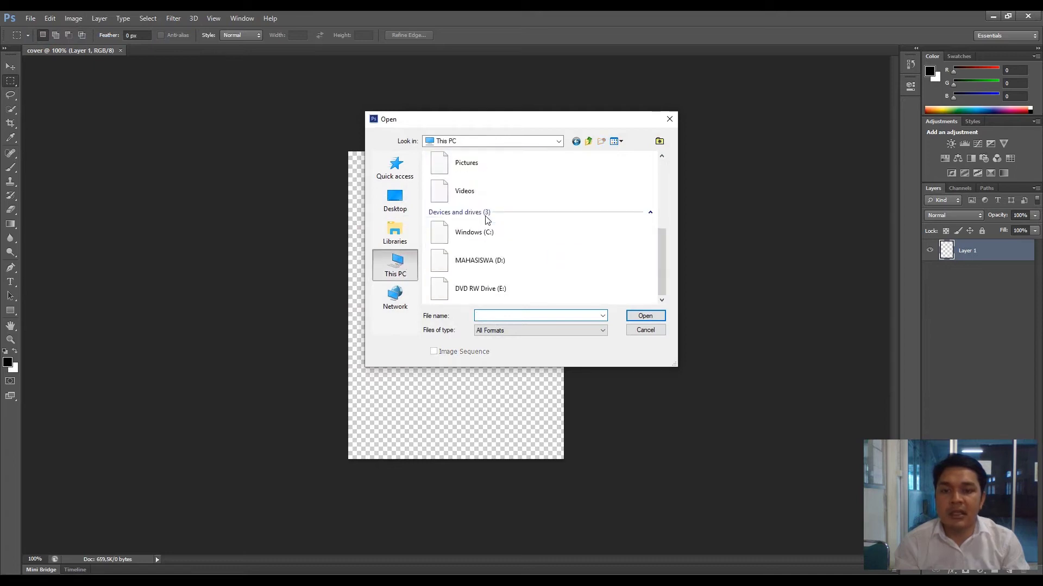
pyautogui.click(494, 263)
pyautogui.doubleClick(494, 263)
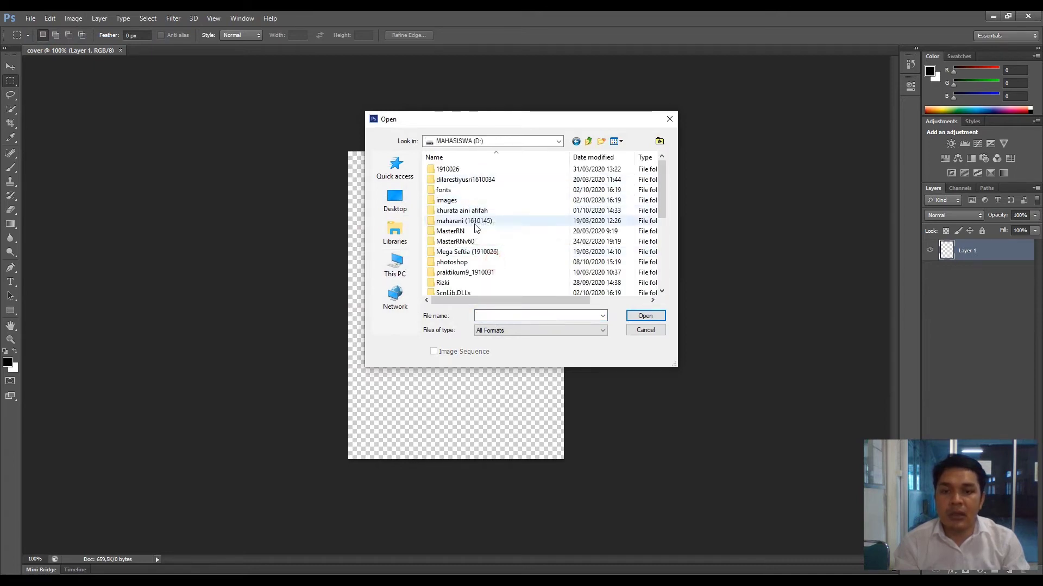
pyautogui.doubleClick(467, 263)
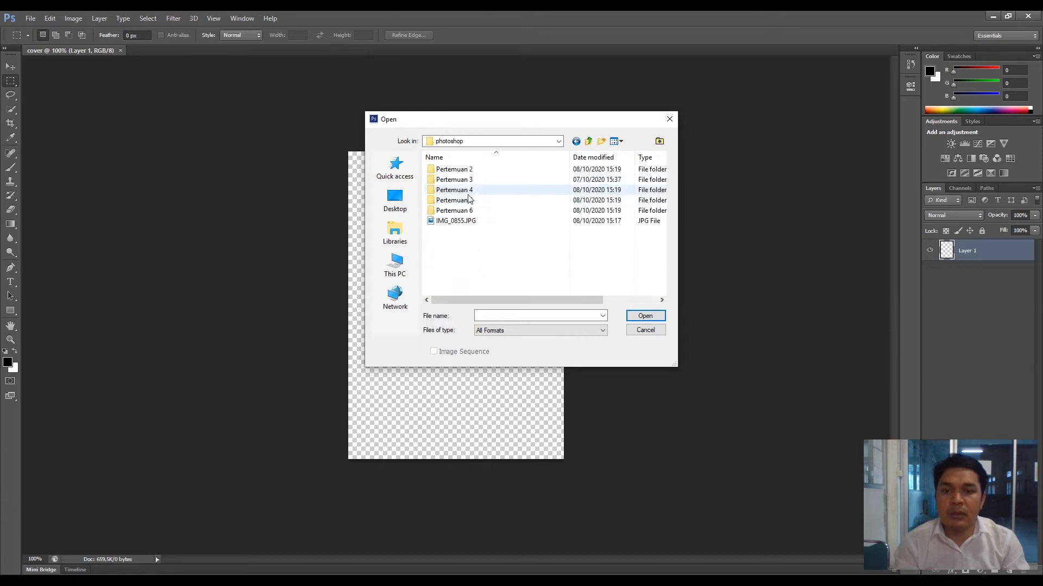
pyautogui.click(468, 194)
pyautogui.doubleClick(468, 195)
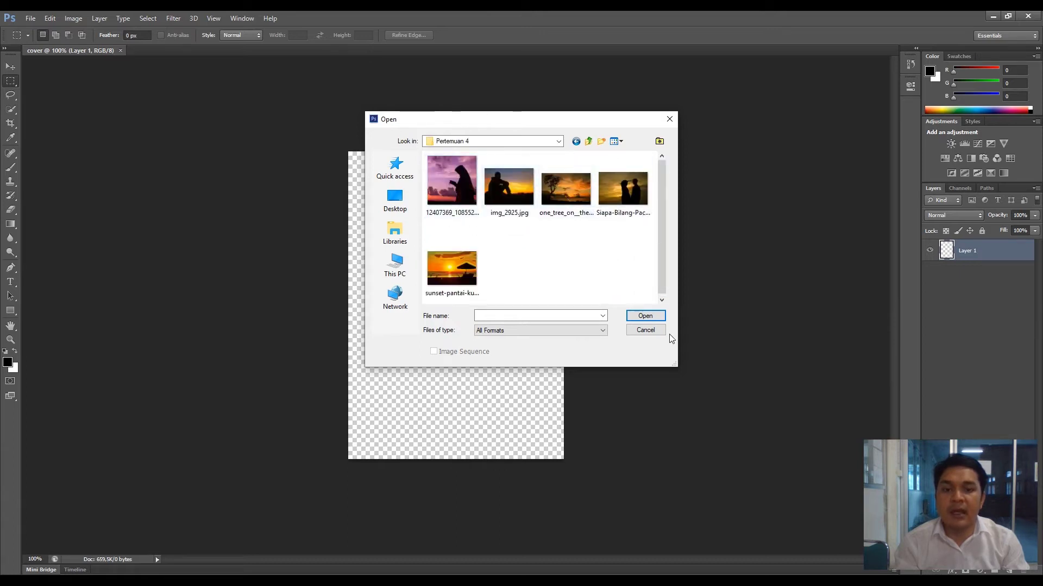
pyautogui.click(571, 189)
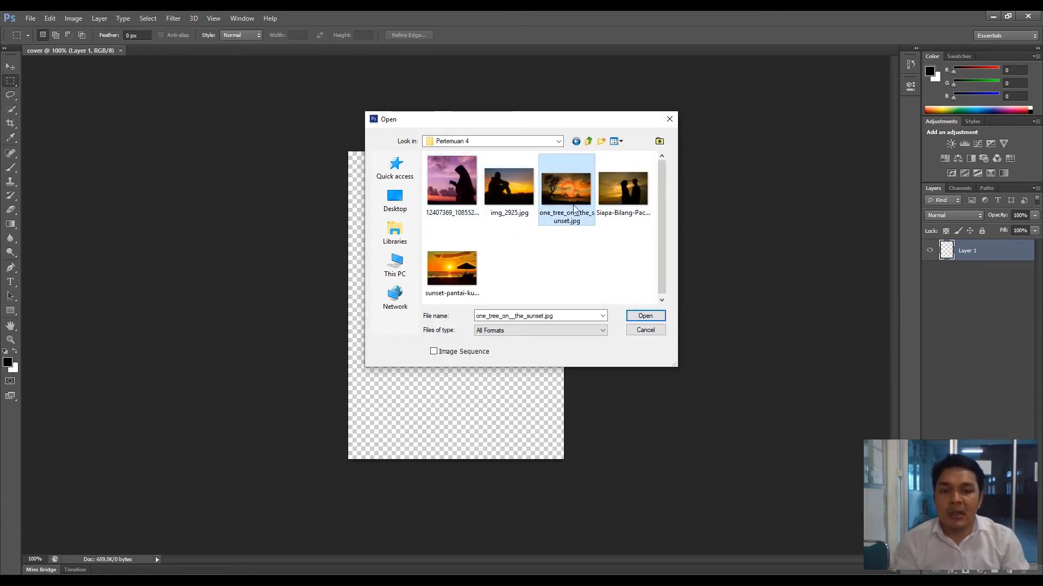
pyautogui.click(639, 317)
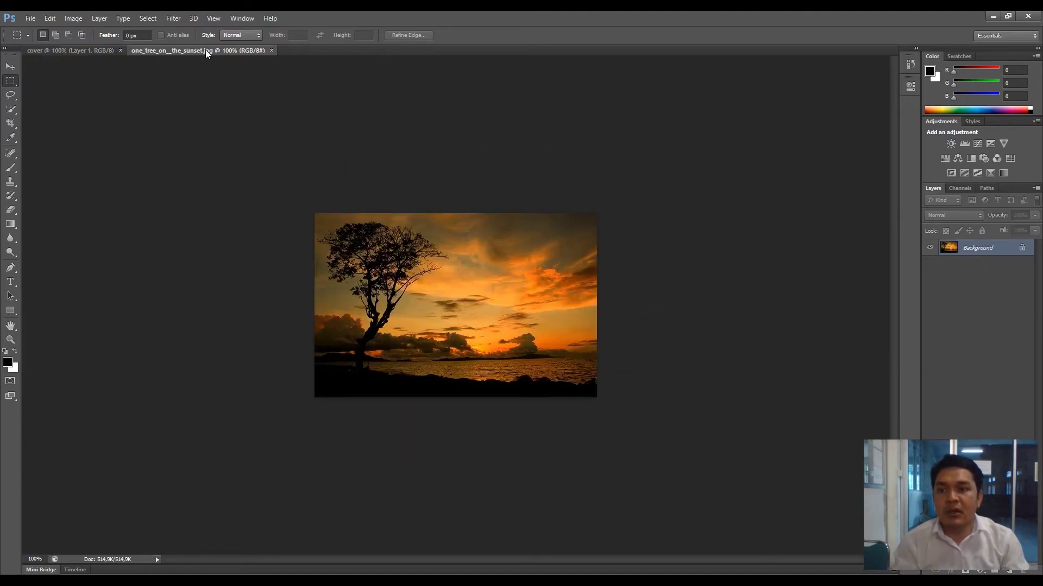
# Step: Close the one_tree_on__the_sunset.jpg document and arrange a narrower File Explorer window beside the cover canvas
pyautogui.click(84, 50)
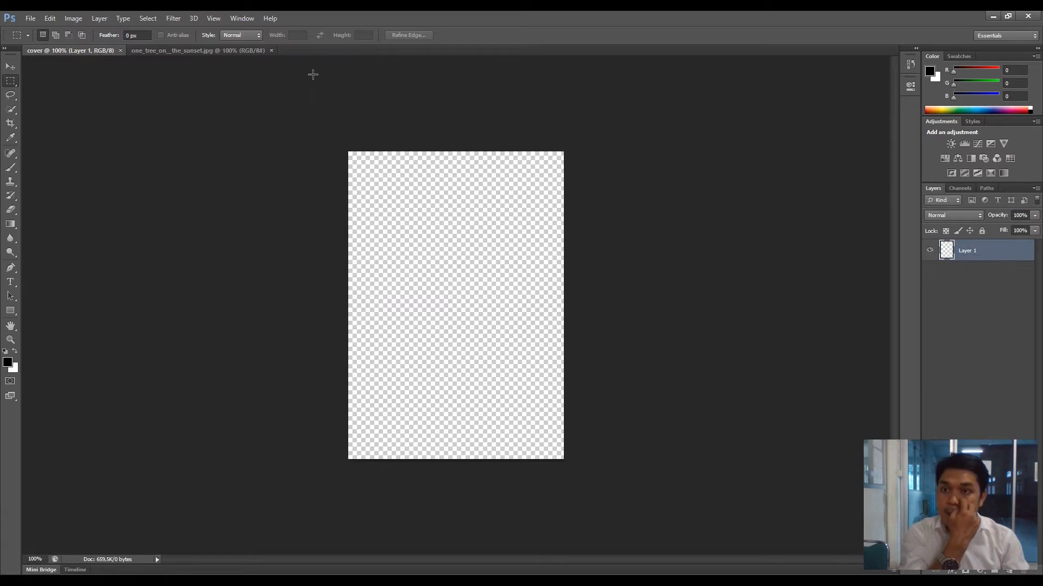
pyautogui.click(271, 51)
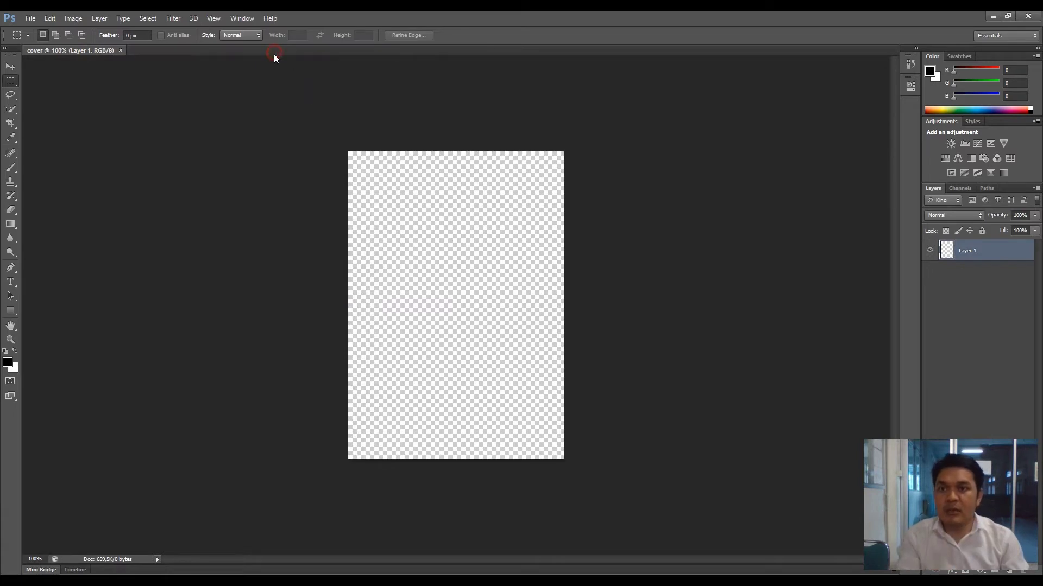
pyautogui.click(176, 581)
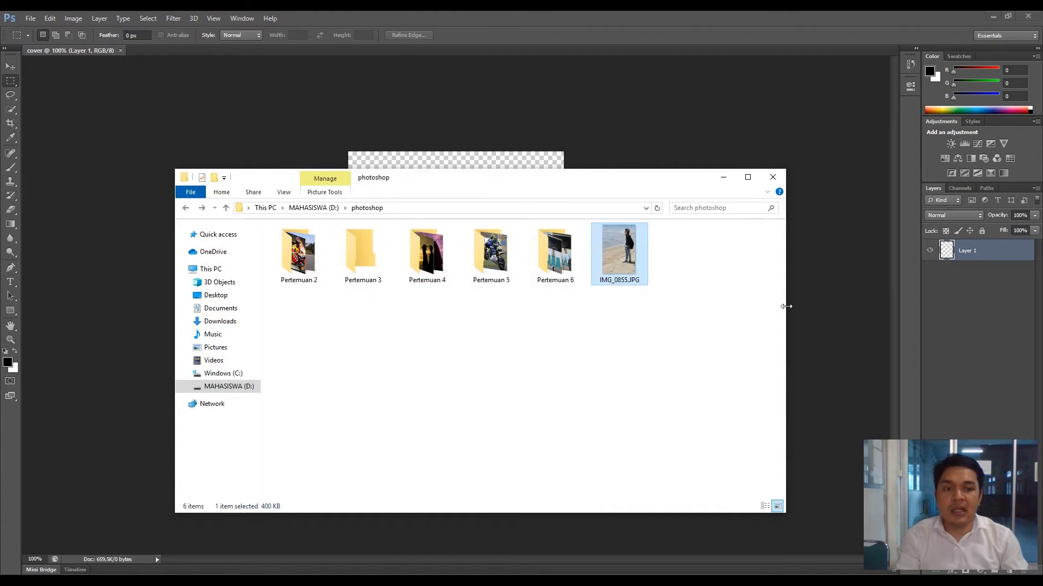
pyautogui.moveTo(787, 306); pyautogui.dragTo(575, 307)
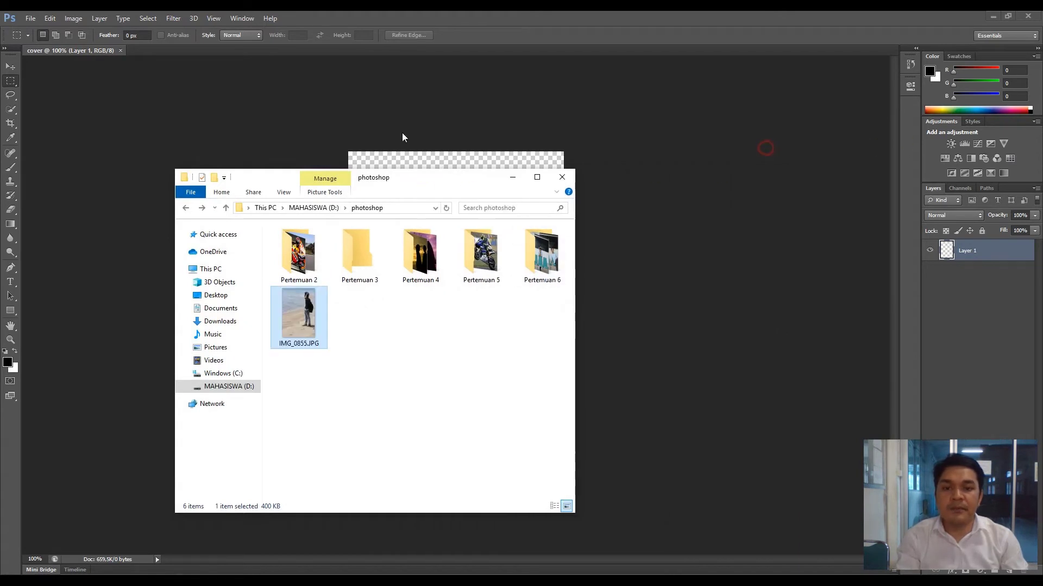
pyautogui.moveTo(433, 180); pyautogui.dragTo(795, 103)
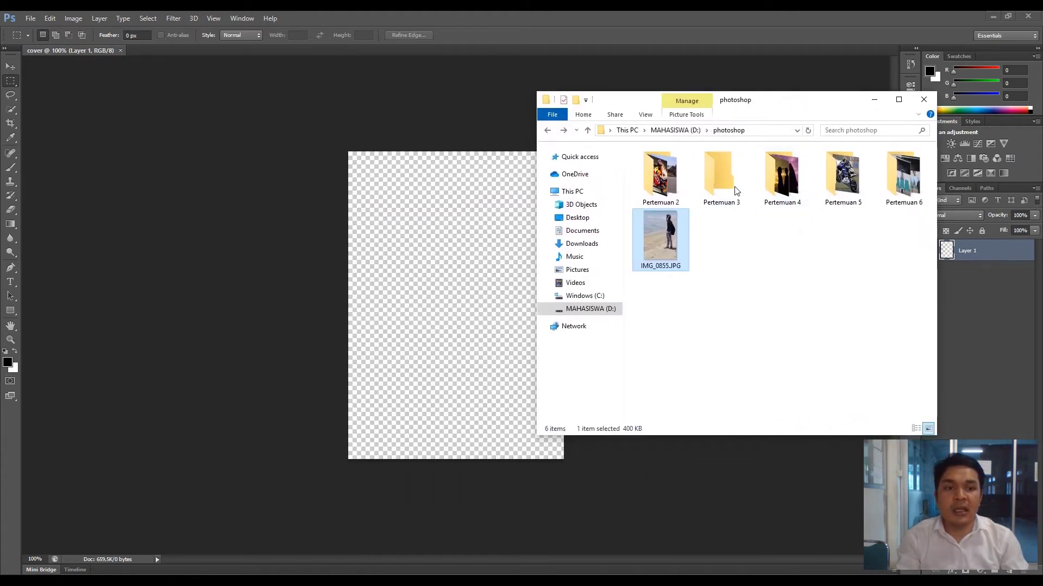
# Step: Place one_tree_on__the_sunset.jpg from the Pertemuan 4 folder into the cover document and stretch it to fill the whole canvas
pyautogui.doubleClick(782, 187)
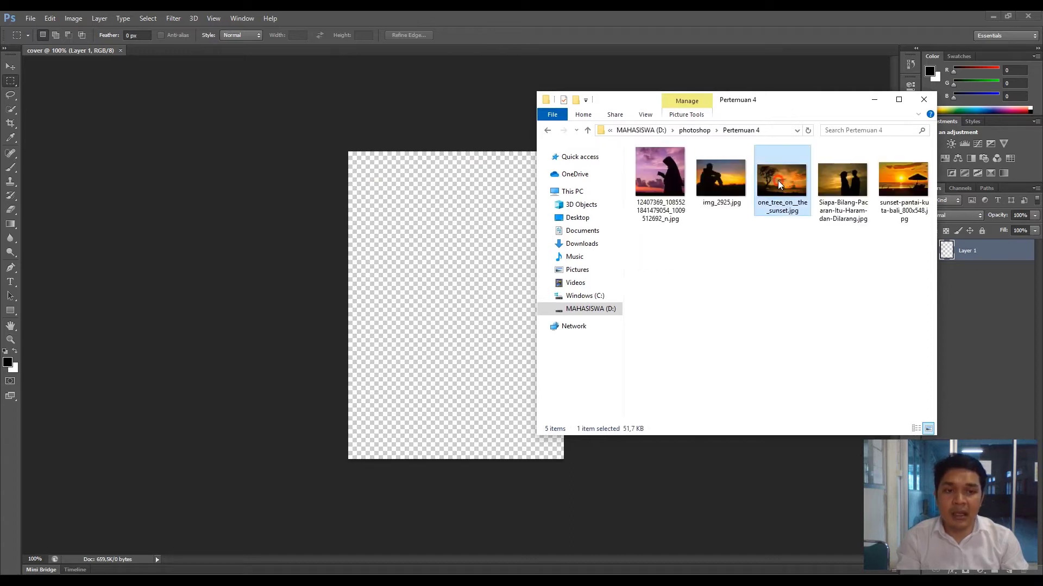
pyautogui.moveTo(778, 185); pyautogui.dragTo(395, 275)
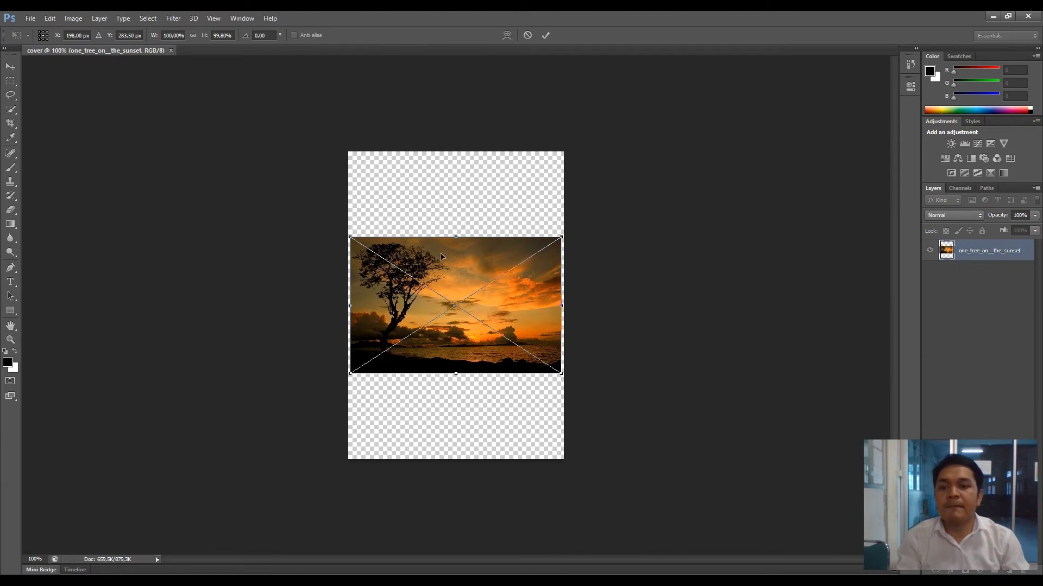
pyautogui.moveTo(445, 237); pyautogui.dragTo(440, 173)
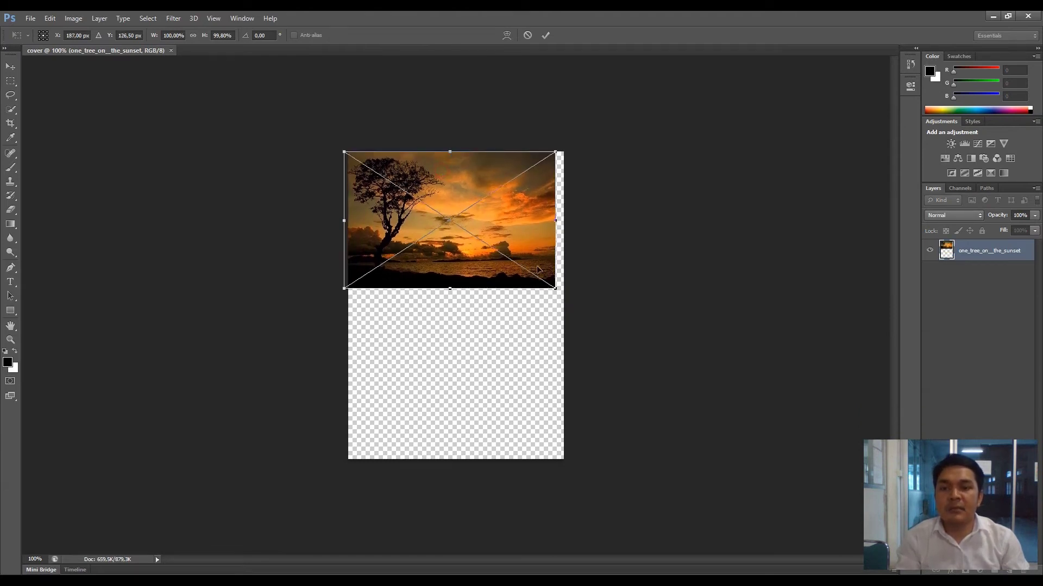
pyautogui.moveTo(556, 288); pyautogui.dragTo(566, 459)
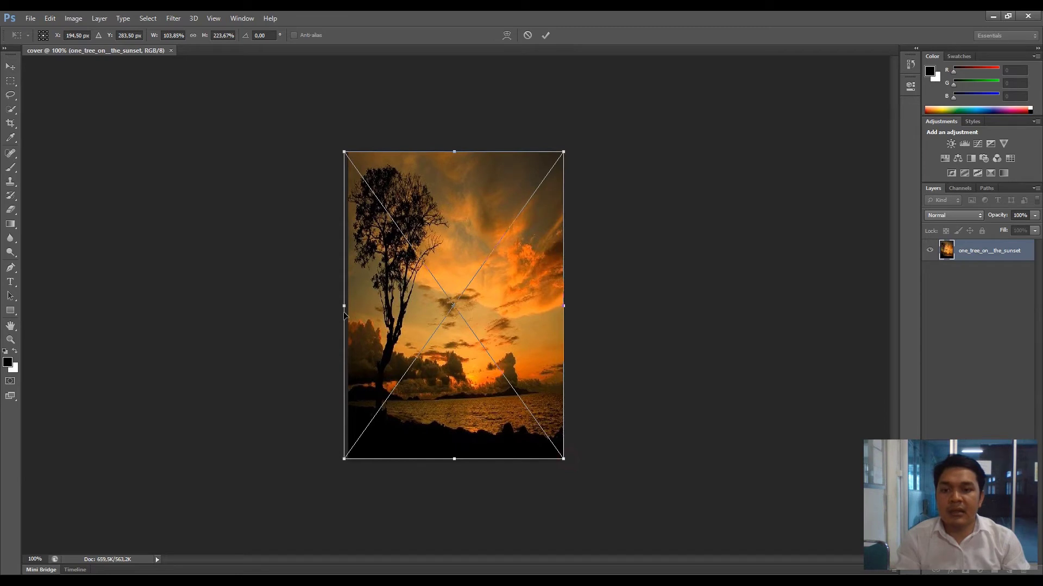
pyautogui.moveTo(342, 306); pyautogui.dragTo(348, 306)
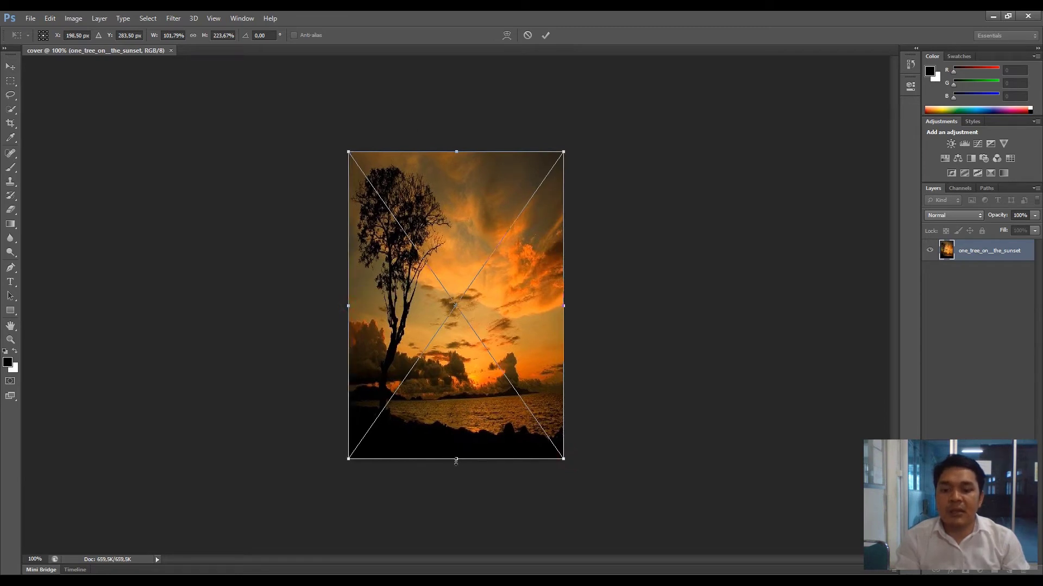
pyautogui.moveTo(456, 461); pyautogui.dragTo(456, 461)
pyautogui.doubleClick(493, 306)
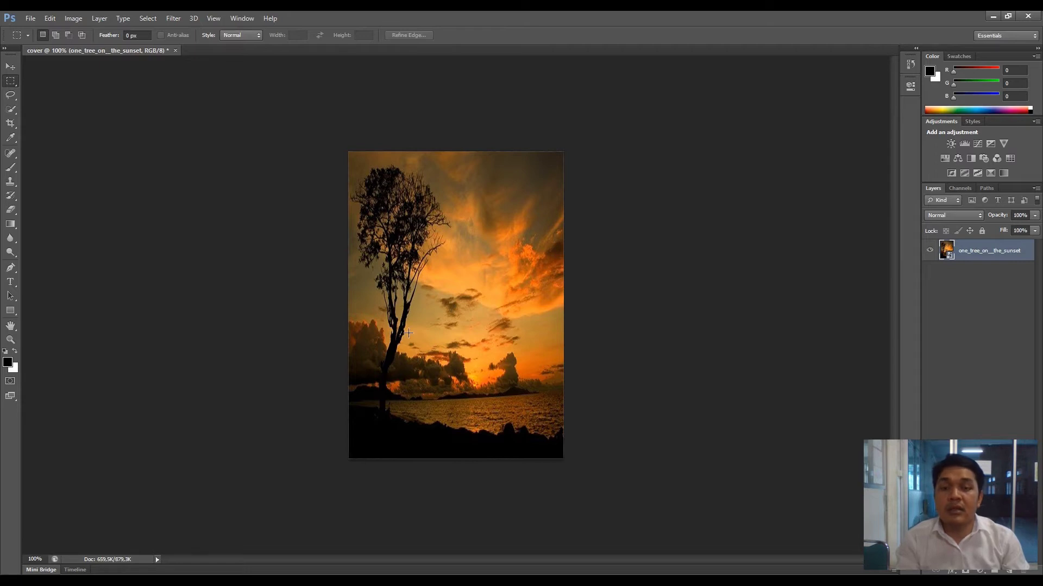
# Step: Switch to File Explorer and go back to the photoshop folder containing IMG_0855.JPG
pyautogui.hotkey('alt', 'Tab')
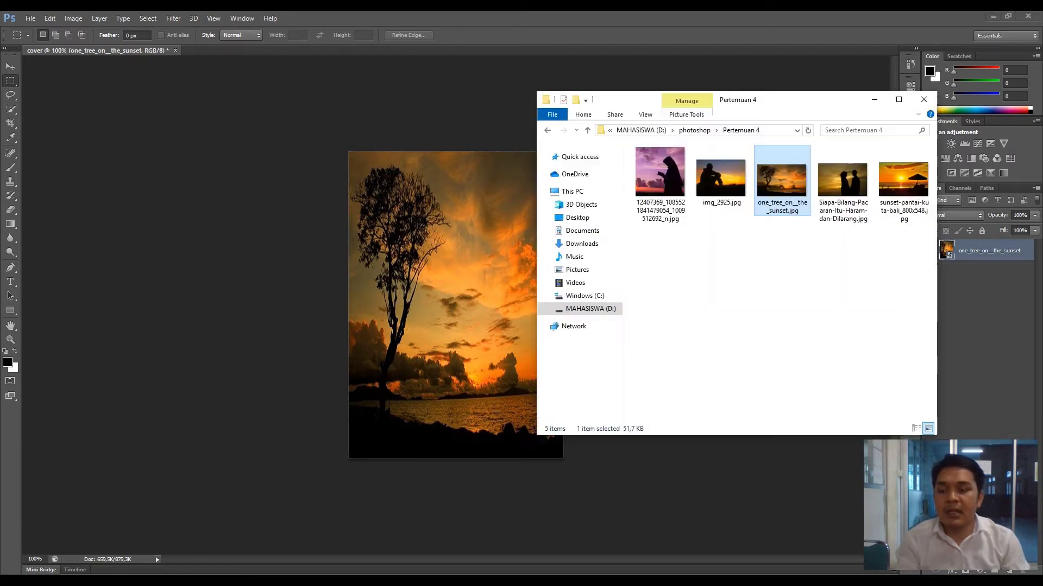
pyautogui.hotkey('alt', 'Tab')
pyautogui.hotkey('alt', 'Tab')
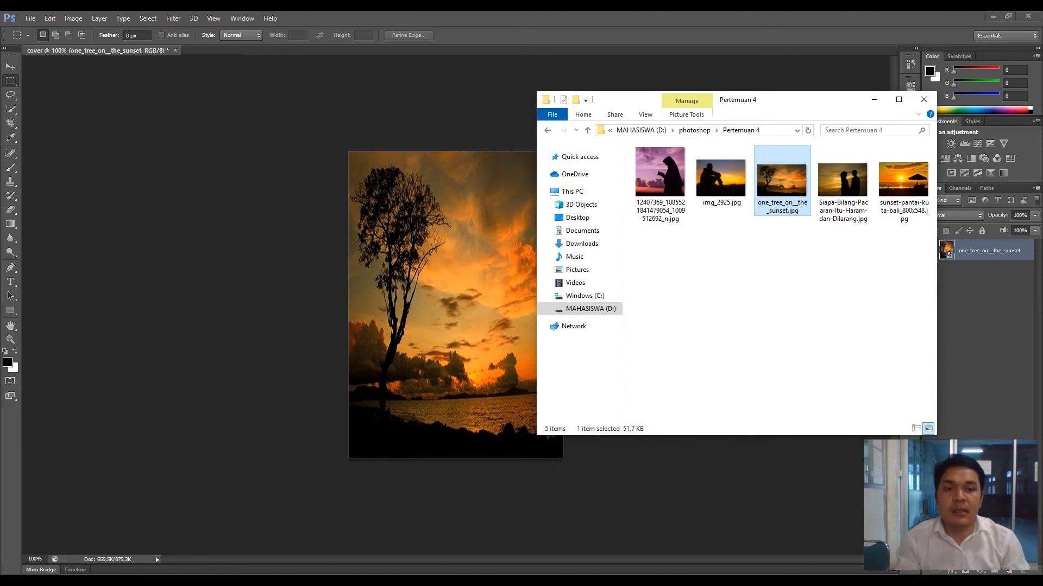
pyautogui.hotkey('alt', 'Tab')
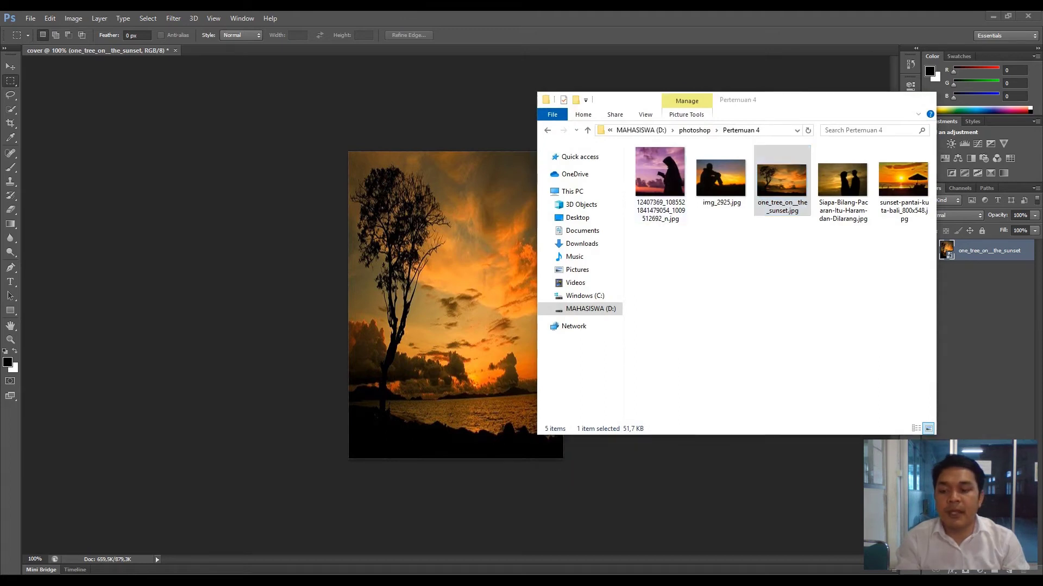
pyautogui.hotkey('alt', 'Tab')
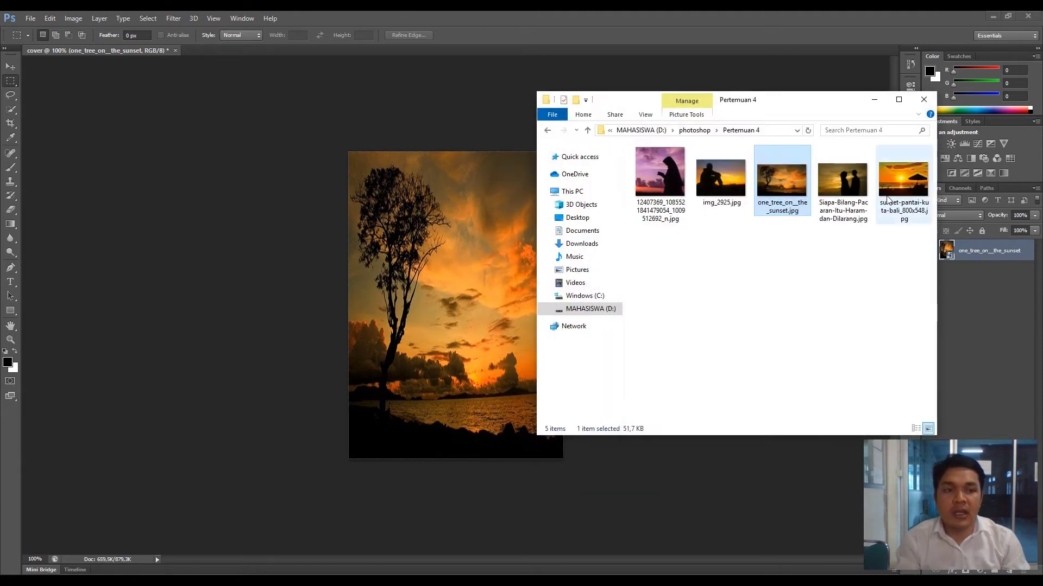
pyautogui.click(547, 130)
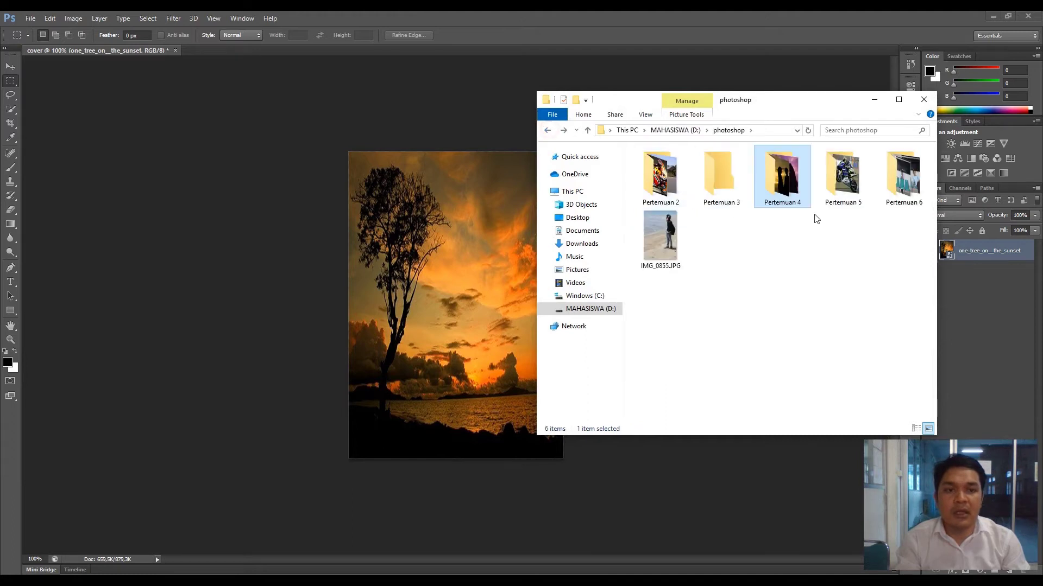
pyautogui.click(659, 247)
pyautogui.moveTo(664, 239); pyautogui.dragTo(265, 74)
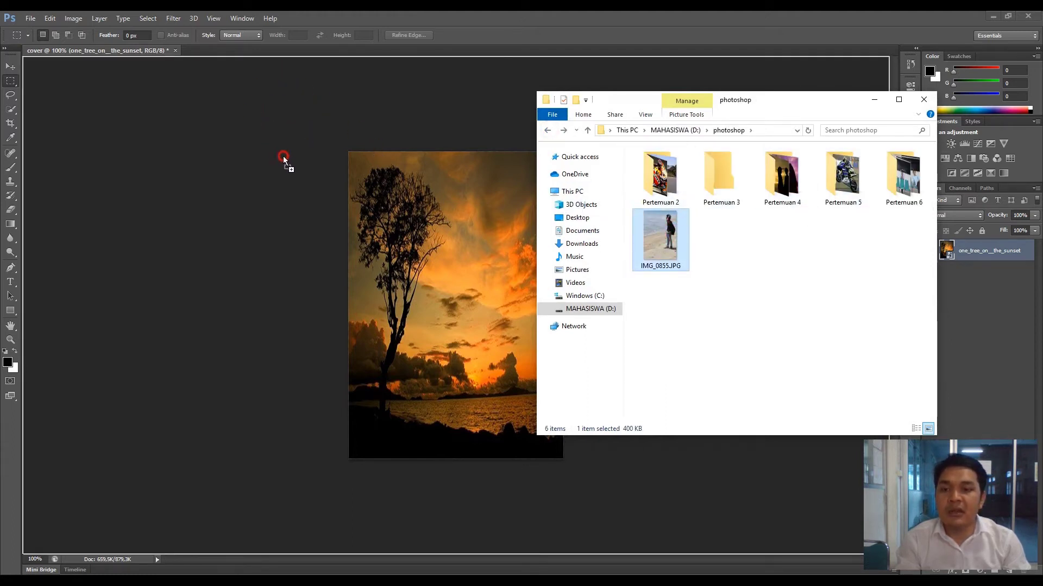
pyautogui.moveTo(283, 158); pyautogui.dragTo(403, 220)
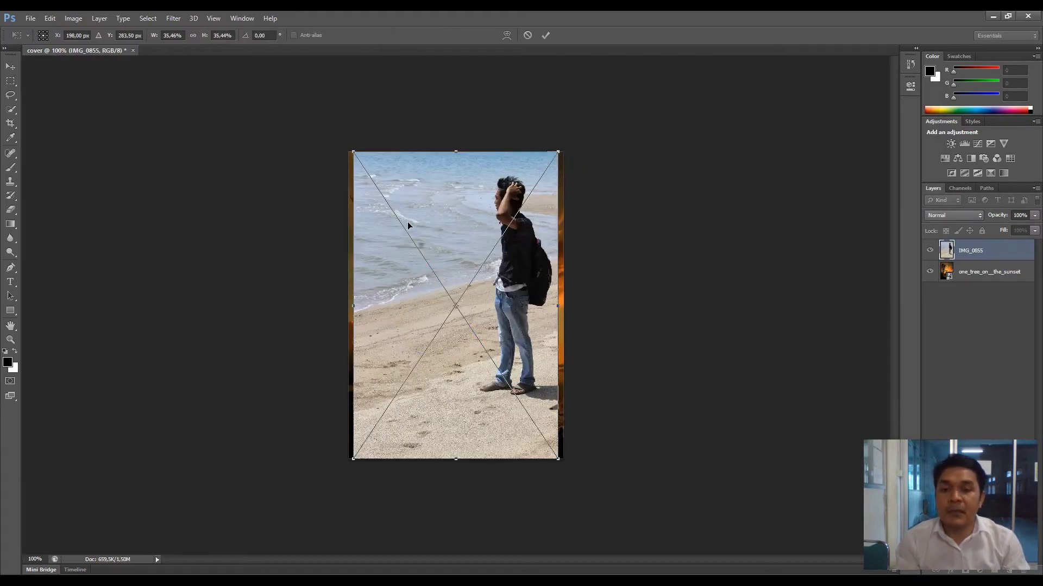
pyautogui.press('Escape')
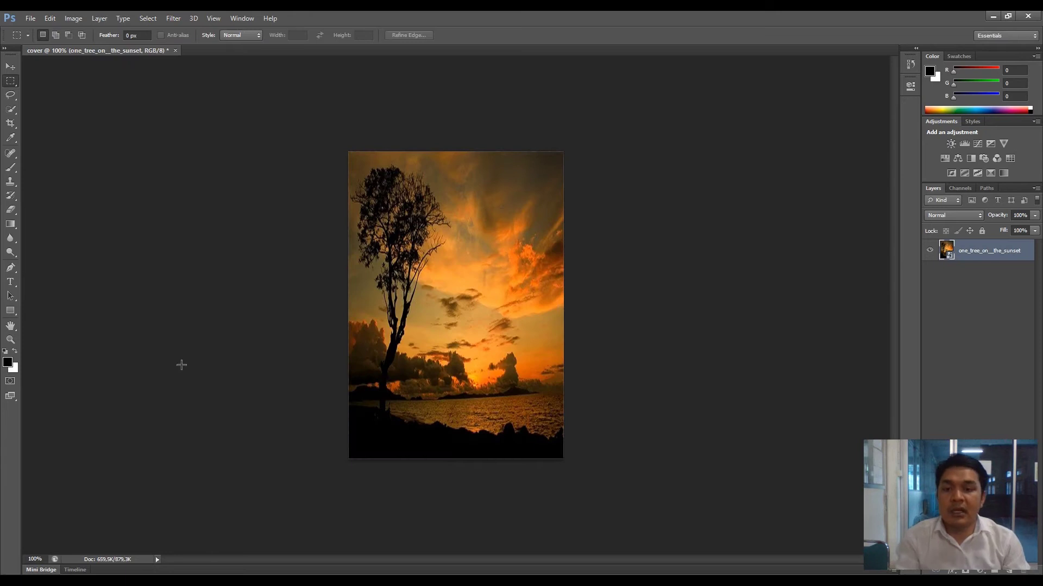
# Step: Switch to File Explorer and open IMG_0855.JPG in Photoshop as a separate document
pyautogui.hotkey('alt', 'Tab')
pyautogui.moveTo(673, 234); pyautogui.dragTo(232, 155)
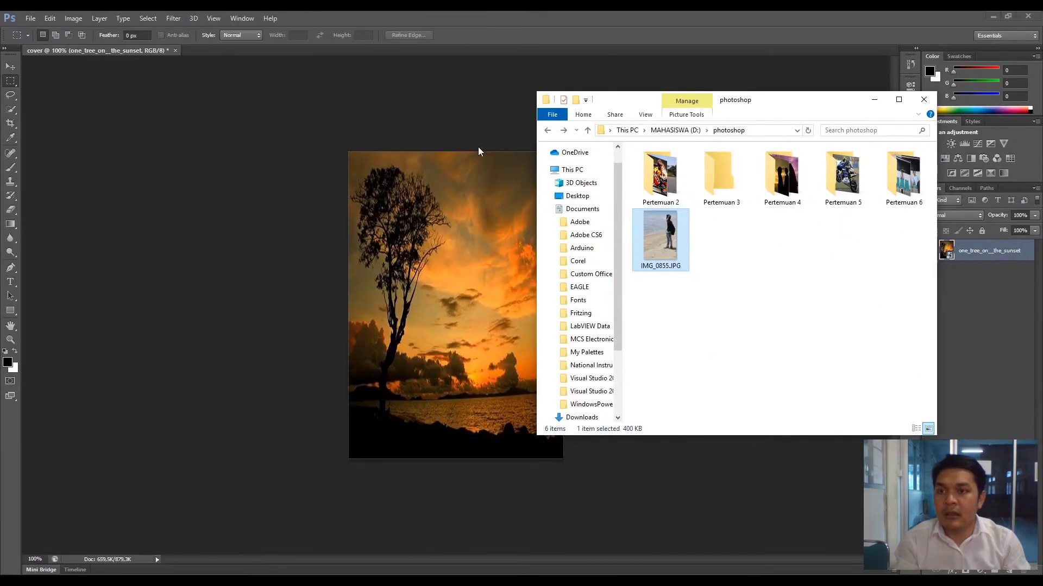
pyautogui.moveTo(652, 246); pyautogui.dragTo(195, 51)
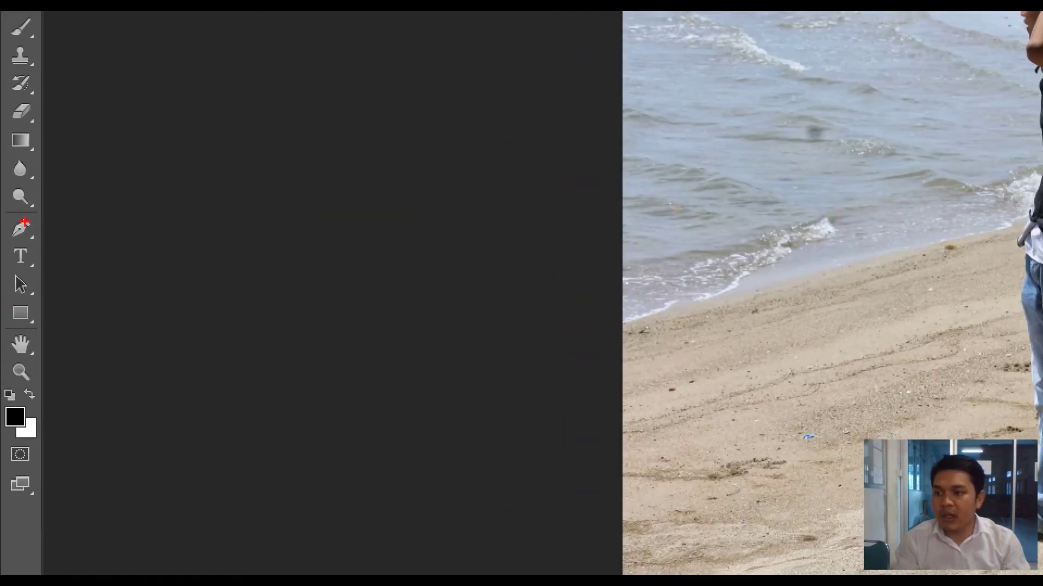
# Step: Select the Pen Tool and show the other tools in its group
pyautogui.moveTo(6, 281); pyautogui.dragTo(19, 262)
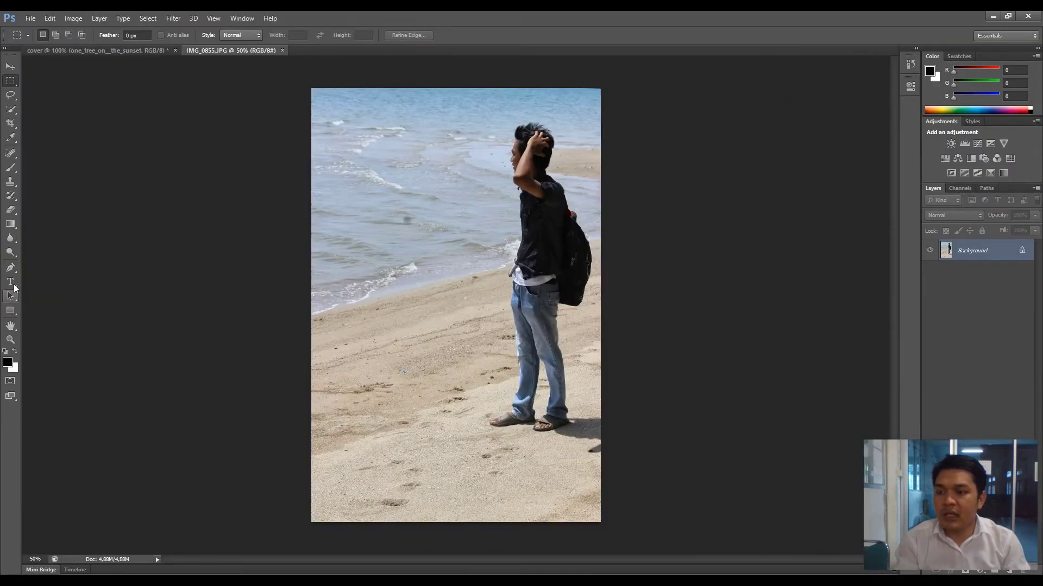
pyautogui.click(13, 274)
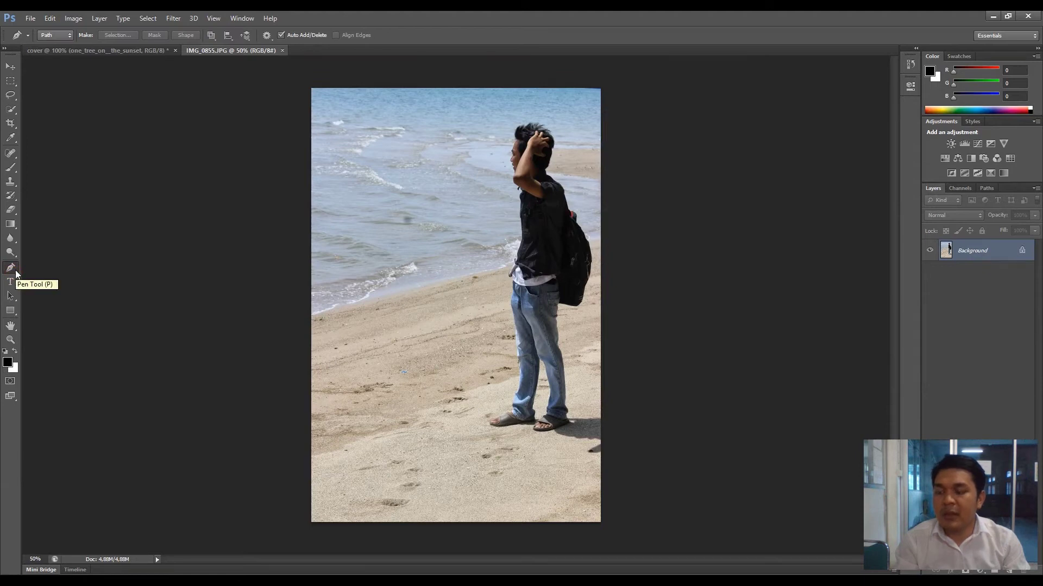
pyautogui.click(16, 274)
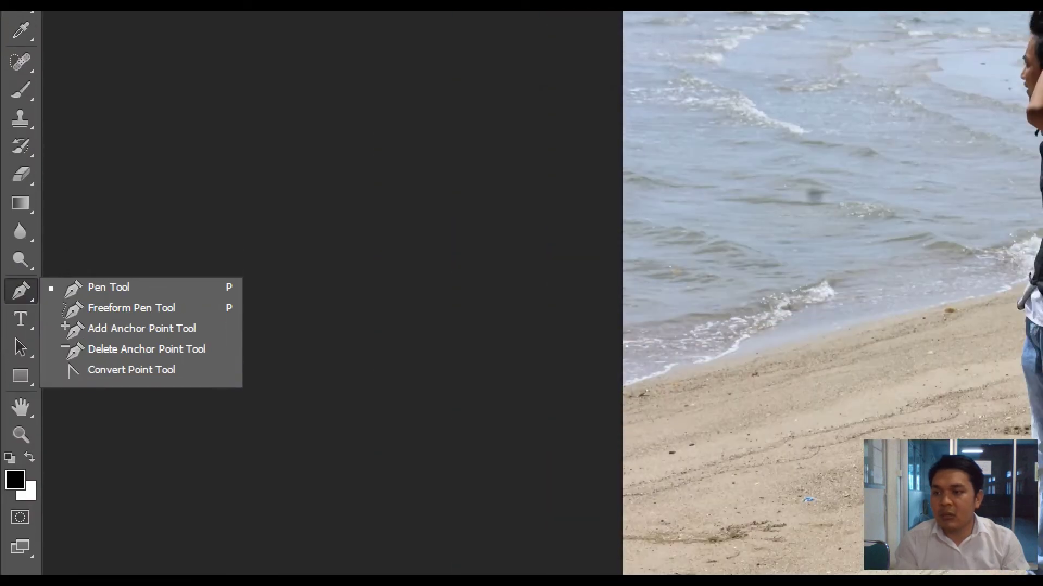
pyautogui.moveTo(56, 254)
pyautogui.mouseDown()
pyautogui.moveTo(50, 286)
pyautogui.moveTo(62, 271)
pyautogui.mouseUp()
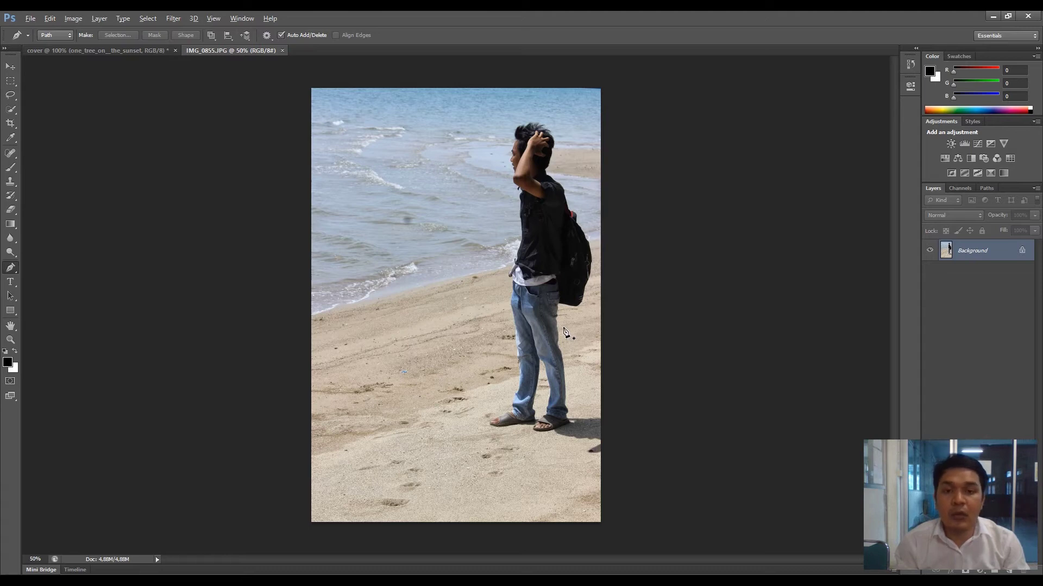
# Step: Start the Pen Tool path at the heel of the man's forward sandal and trace around the heel onto the sole
pyautogui.scroll(10, 564, 332)
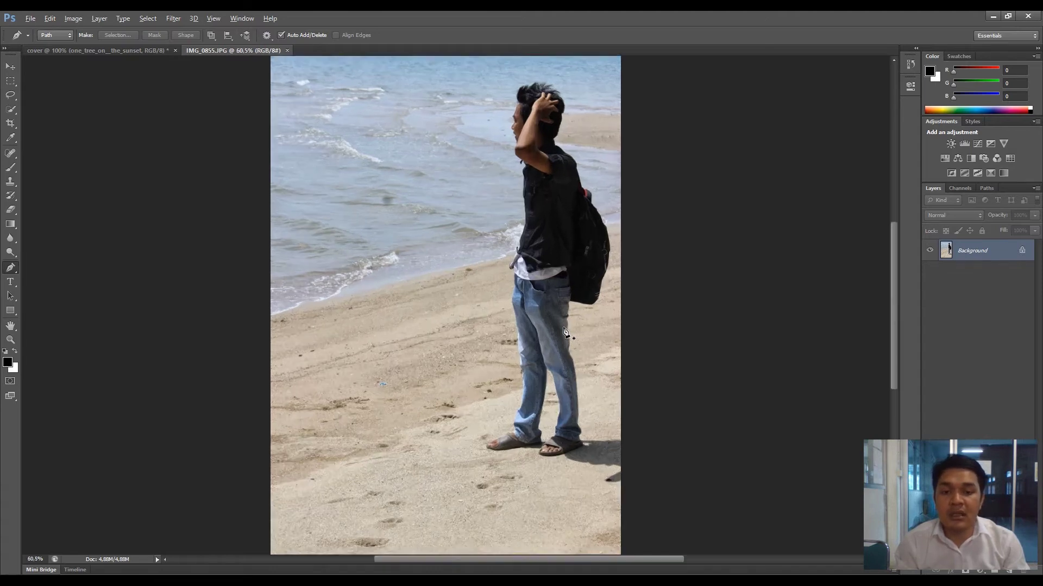
pyautogui.scroll(-3, 565, 332)
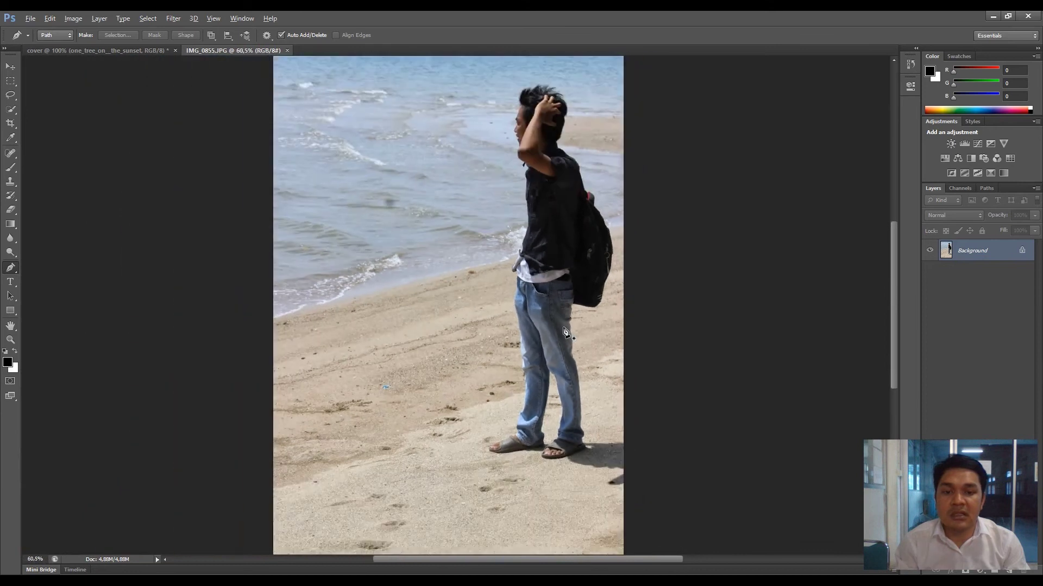
pyautogui.scroll(4, 565, 332)
pyautogui.scroll(-4, 565, 333)
pyautogui.scroll(4, 564, 332)
pyautogui.scroll(6, 564, 333)
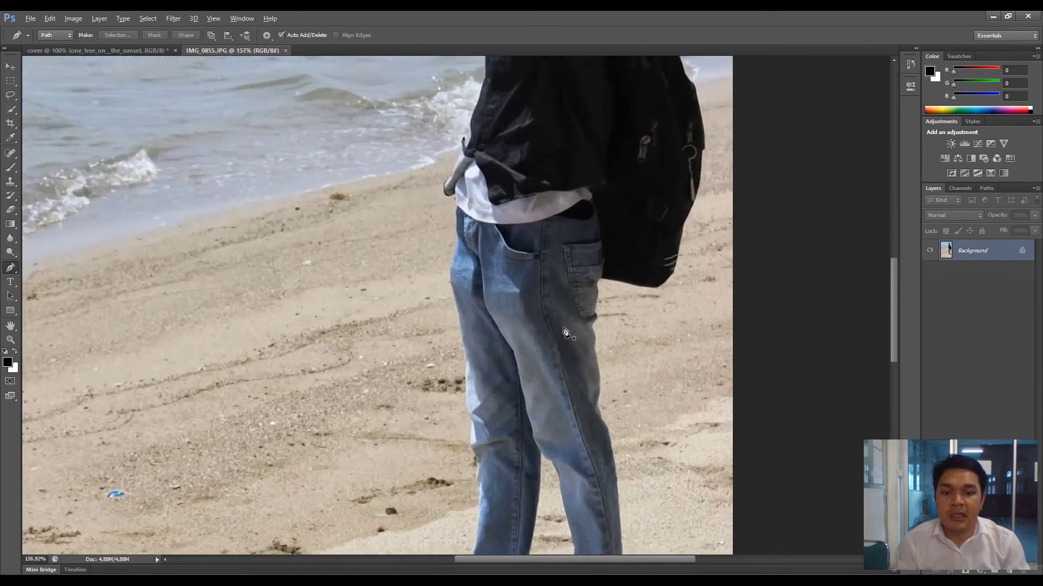
pyautogui.scroll(1, 565, 333)
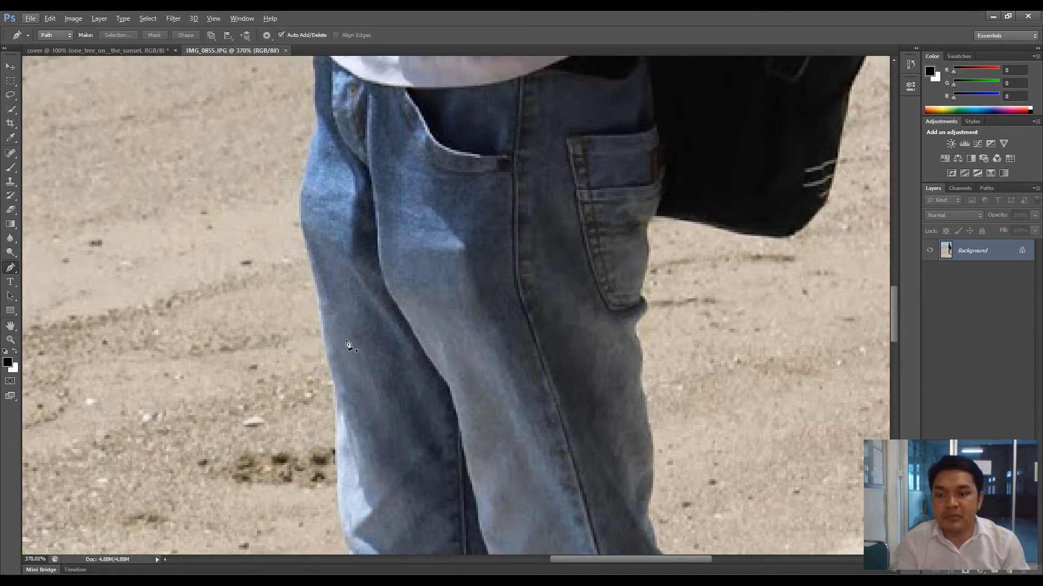
pyautogui.scroll(-6, 364, 344)
pyautogui.scroll(-8, 374, 347)
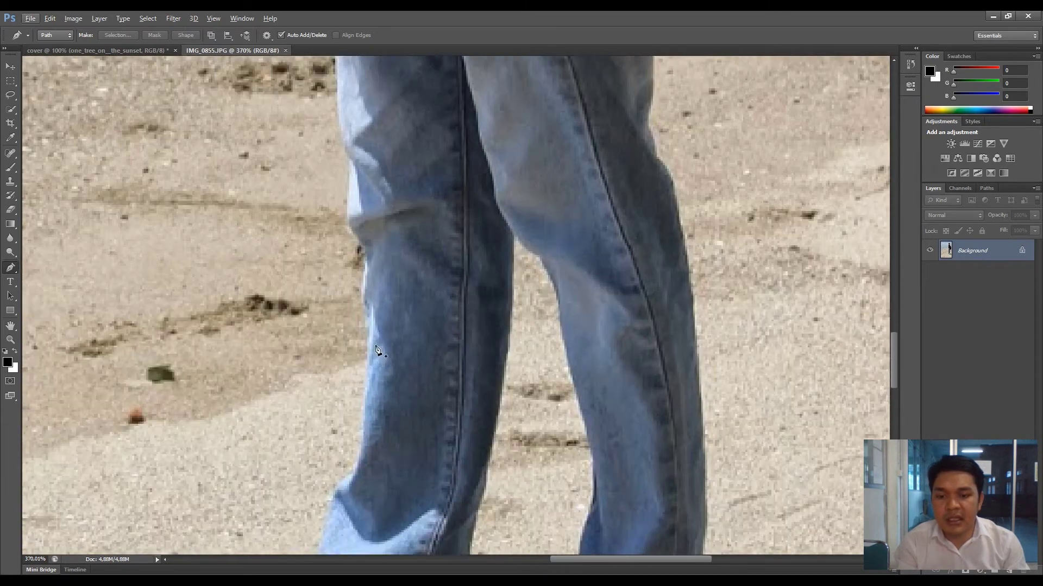
pyautogui.scroll(-1, 377, 350)
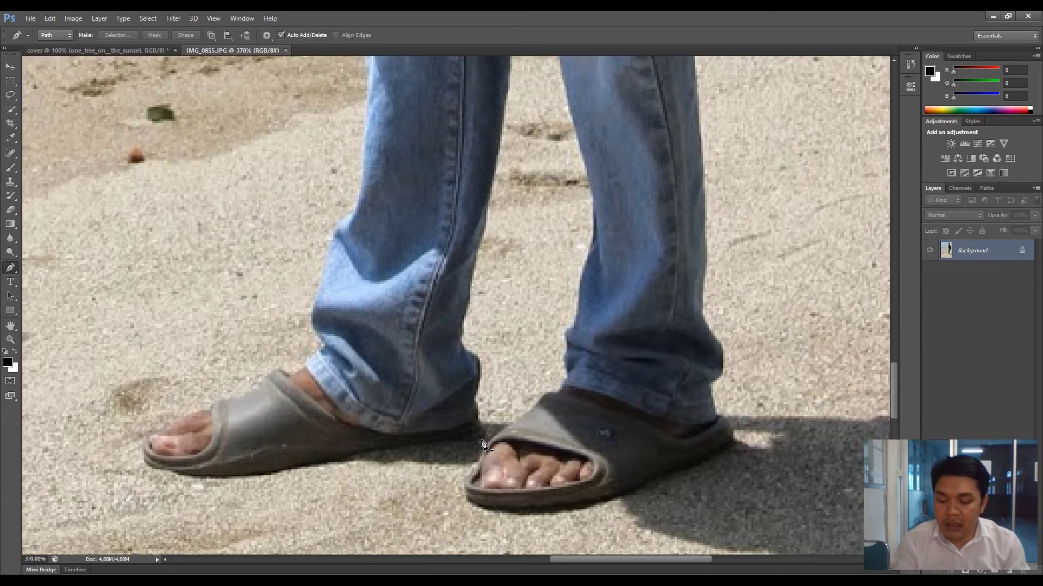
pyautogui.scroll(4, 484, 444)
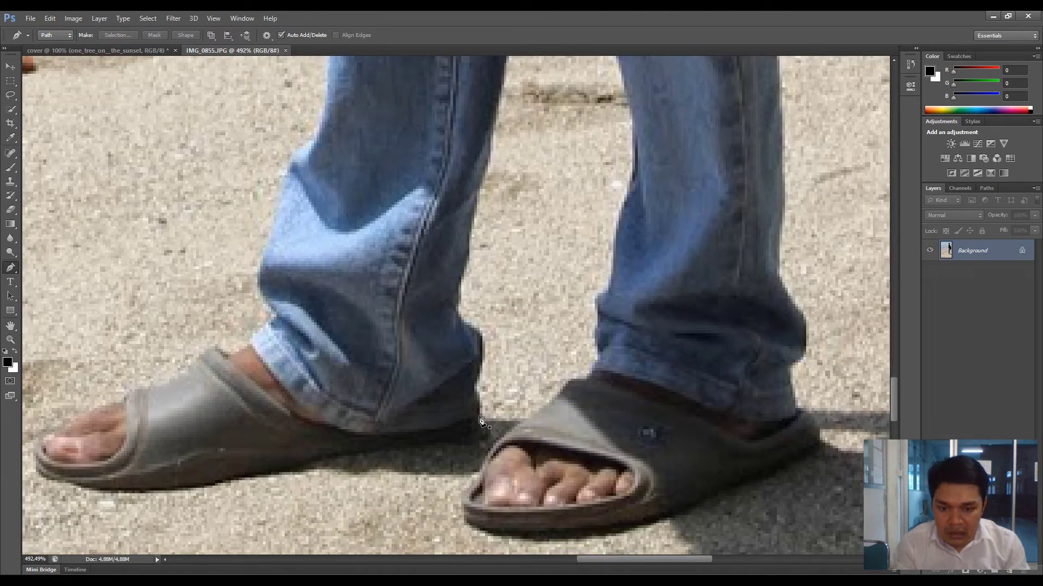
pyautogui.click(476, 422)
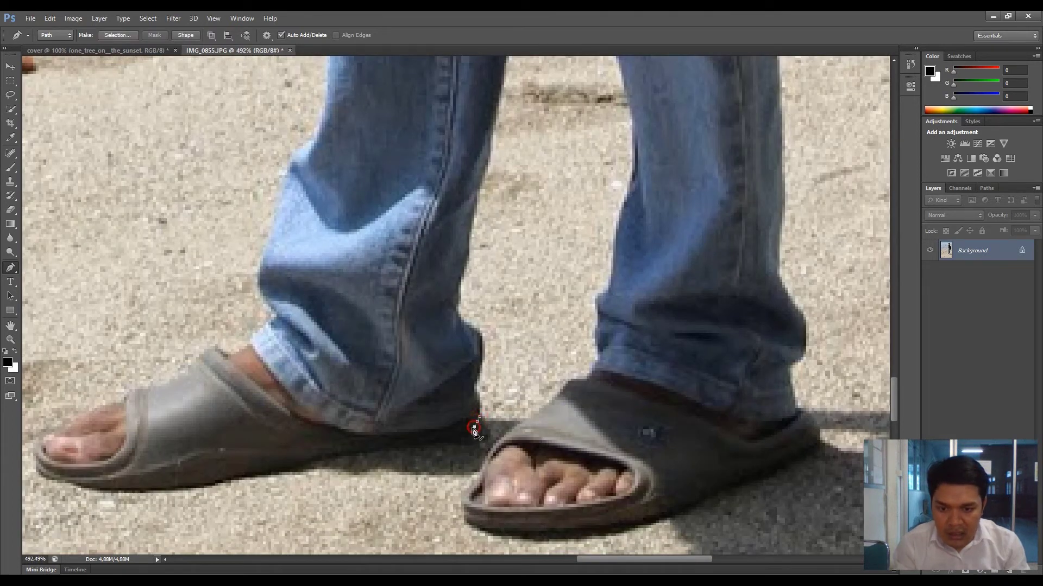
pyautogui.click(472, 430)
pyautogui.click(467, 435)
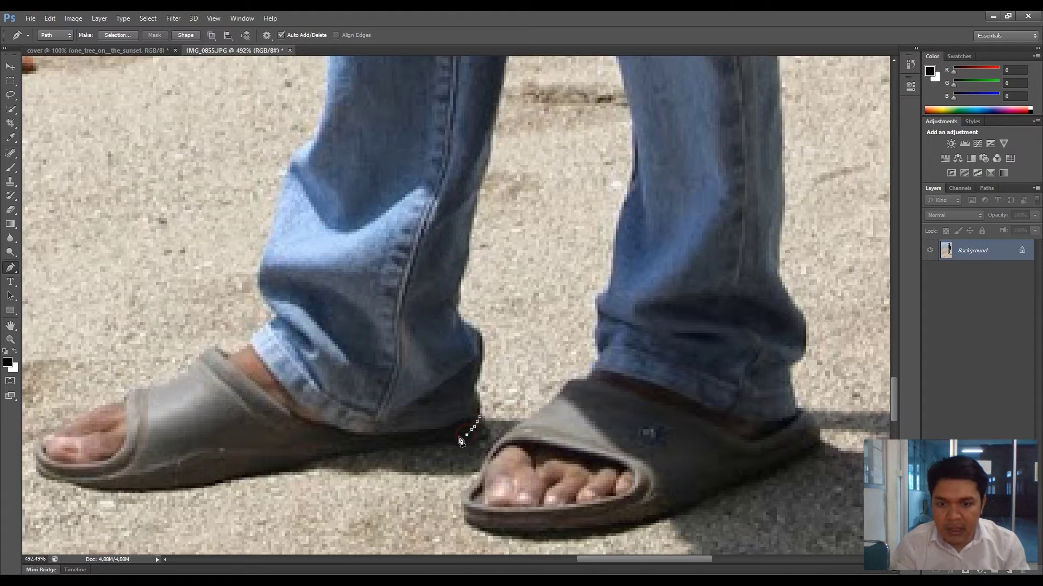
pyautogui.click(457, 443)
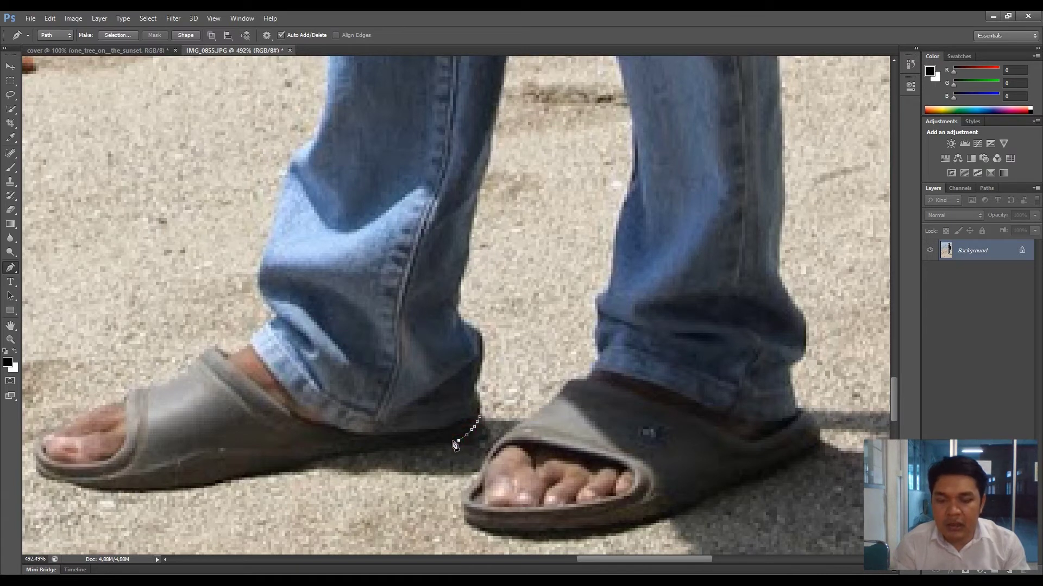
pyautogui.click(453, 442)
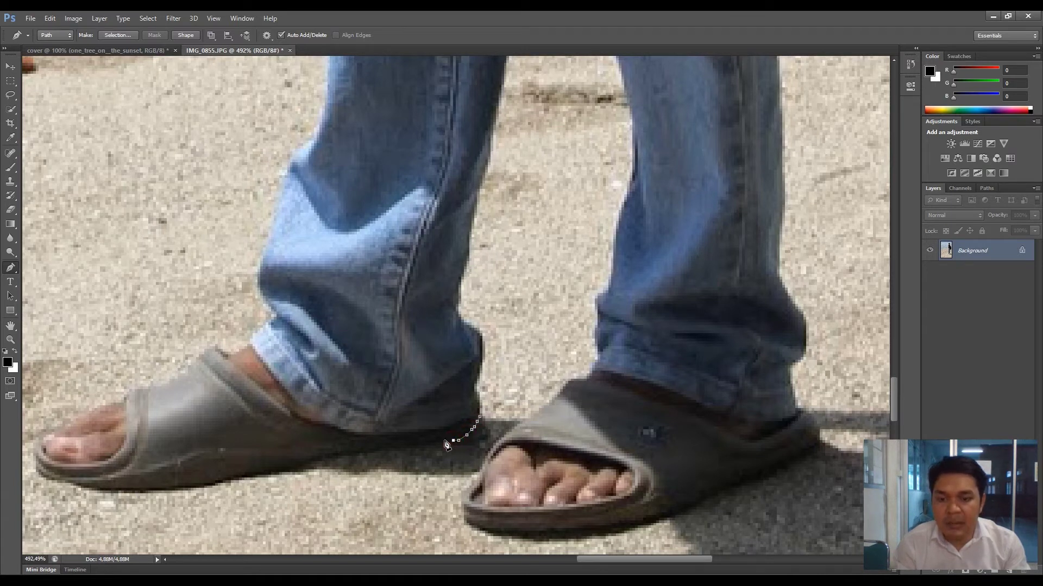
pyautogui.click(444, 441)
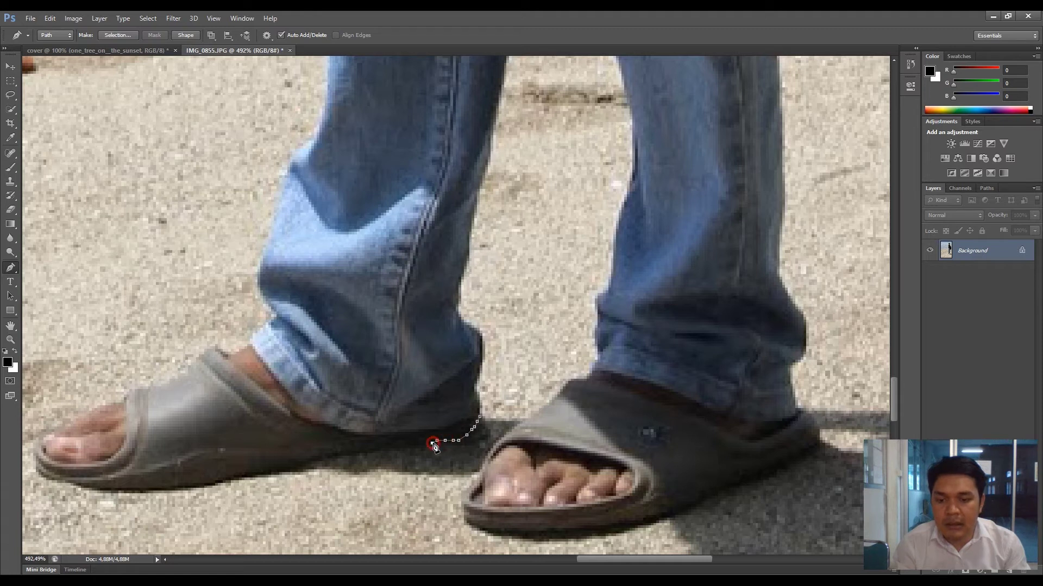
pyautogui.click(432, 443)
pyautogui.click(413, 449)
pyautogui.click(381, 456)
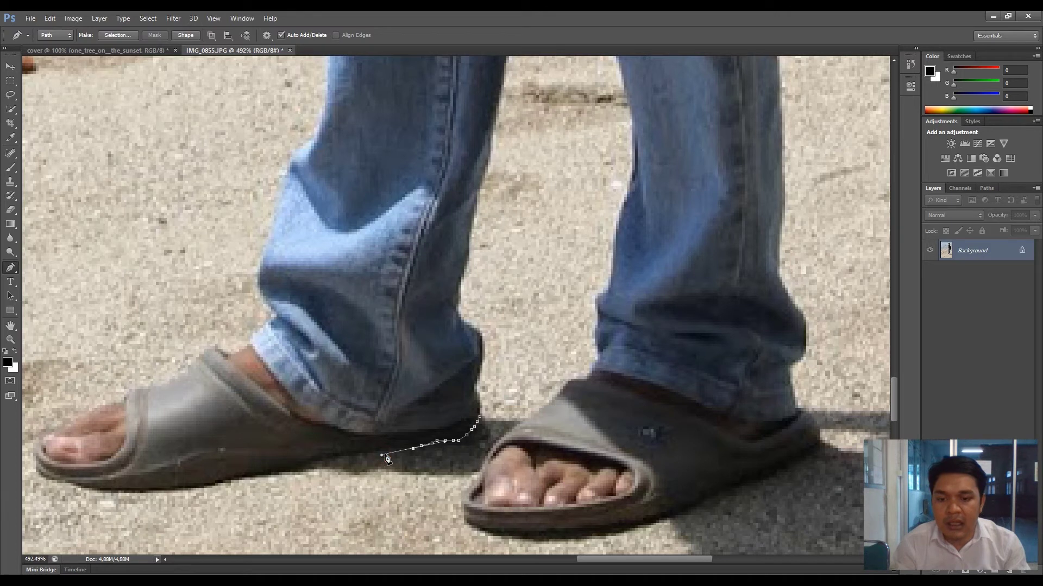
pyautogui.hotkey('ctrl', 'alt', 'z')
pyautogui.hotkey('ctrl', 'alt', 'z')
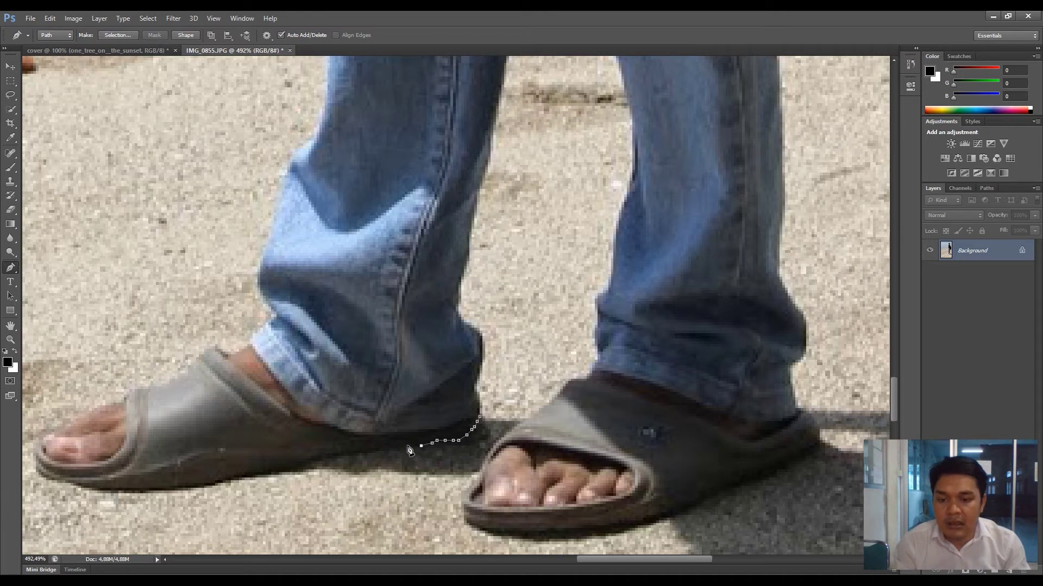
# Step: Continue the path along the underside of the forward sandal, from just past the heel to about mid-foot
pyautogui.click(408, 446)
pyautogui.click(399, 449)
pyautogui.click(382, 451)
pyautogui.click(365, 453)
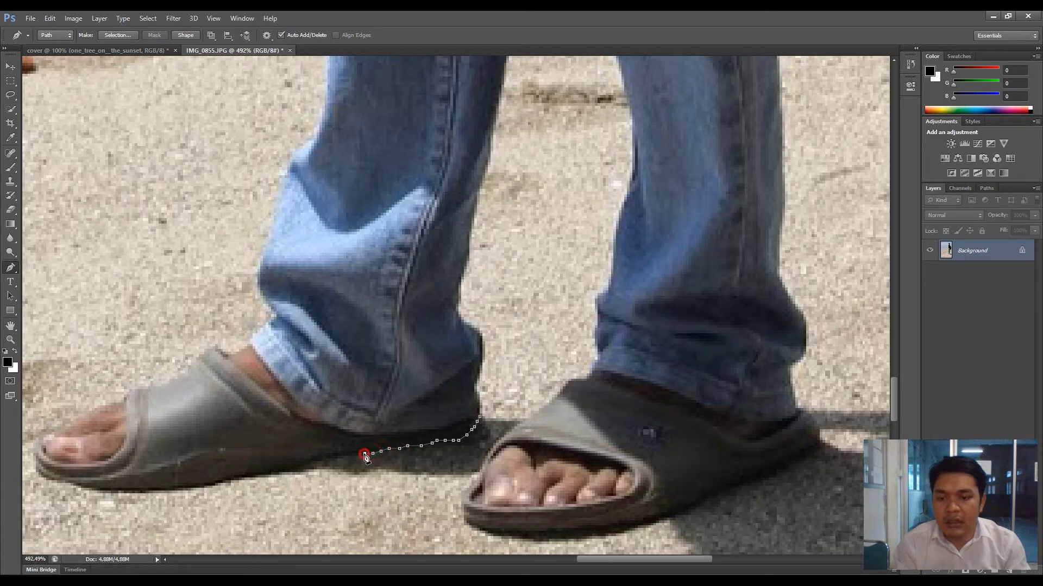
pyautogui.click(352, 453)
pyautogui.click(303, 469)
pyautogui.click(289, 470)
pyautogui.click(263, 472)
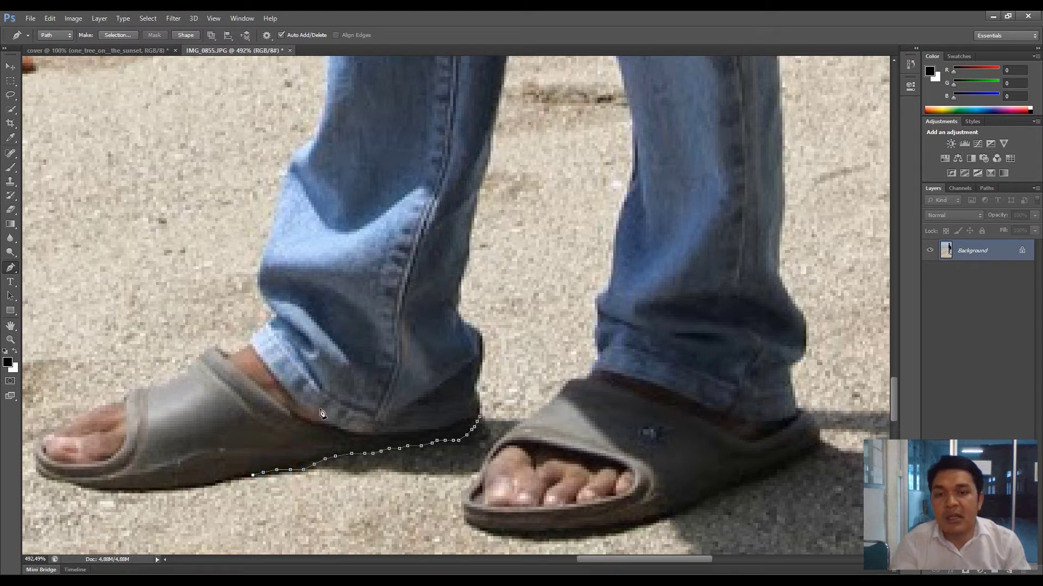
# Step: Trace the rest of the forward sandal's sole from mid-foot to the toe tip
pyautogui.click(239, 475)
pyautogui.click(225, 481)
pyautogui.click(200, 488)
pyautogui.click(148, 491)
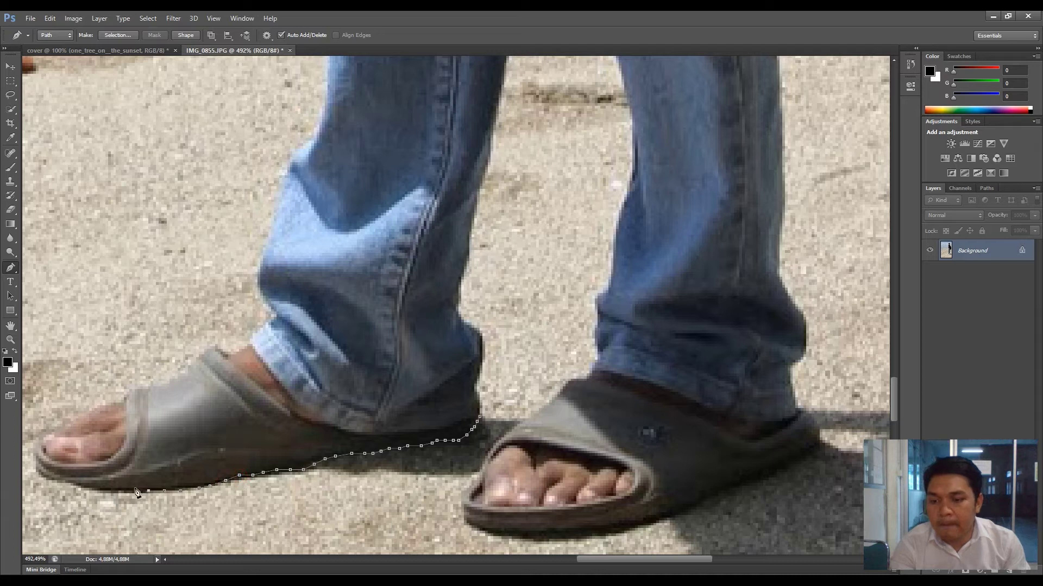
pyautogui.click(131, 491)
pyautogui.click(95, 491)
pyautogui.click(73, 483)
pyautogui.click(47, 479)
# Step: Trace over the toes and the sandal strap up to the hem of the jeans at the ankle
pyautogui.click(81, 416)
pyautogui.click(116, 403)
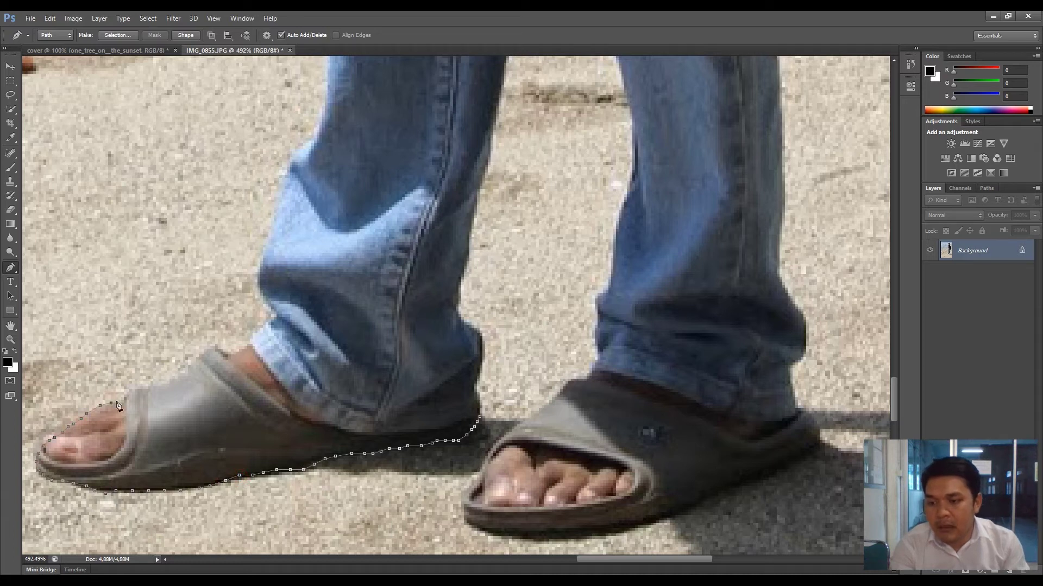
pyautogui.click(200, 356)
pyautogui.click(217, 347)
pyautogui.click(233, 352)
pyautogui.click(253, 336)
pyautogui.click(269, 320)
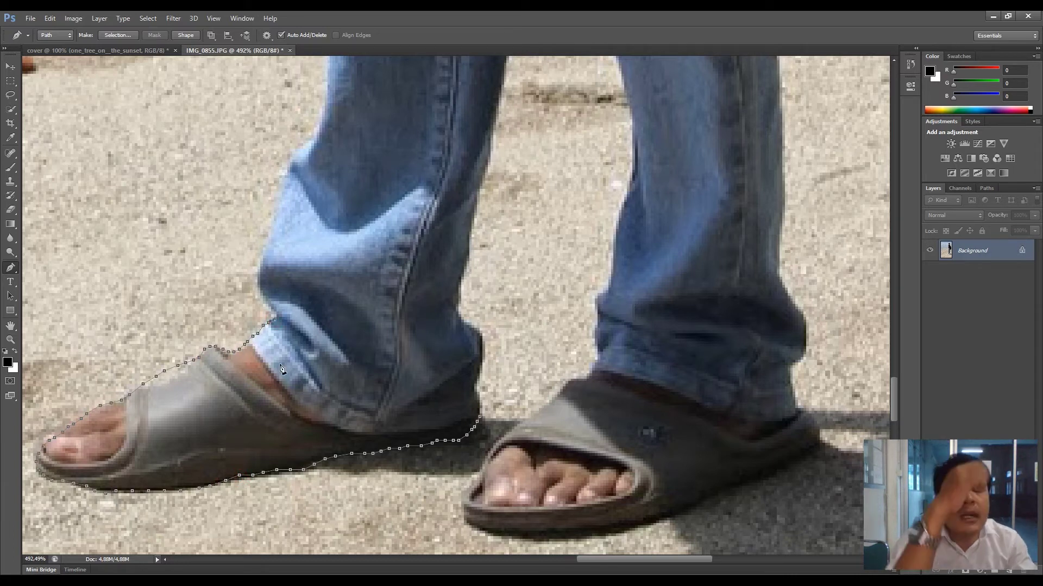
# Step: Extend the path from the jeans hem up the front of the forward trouser leg past the lowest folds
pyautogui.scroll(2, 383, 437)
pyautogui.scroll(1, 383, 437)
pyautogui.click(261, 369)
pyautogui.click(258, 352)
pyautogui.click(260, 332)
pyautogui.click(265, 315)
pyautogui.click(272, 299)
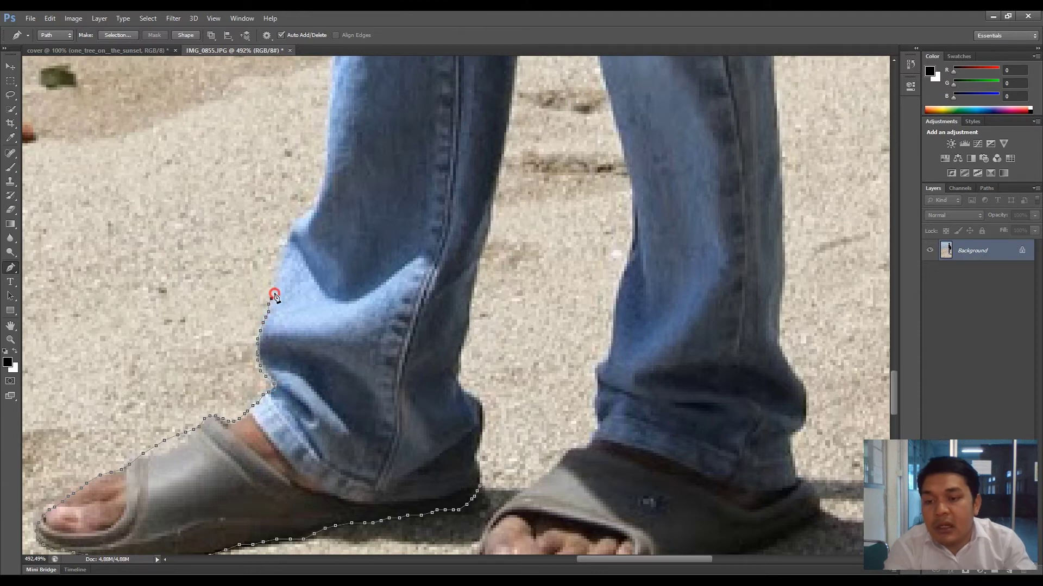
# Step: Trace the front edge of the forward trouser leg around the bulging fold and up the lower shin
pyautogui.click(277, 283)
pyautogui.click(283, 270)
pyautogui.click(283, 254)
pyautogui.click(291, 237)
pyautogui.click(302, 233)
pyautogui.click(309, 220)
pyautogui.click(317, 198)
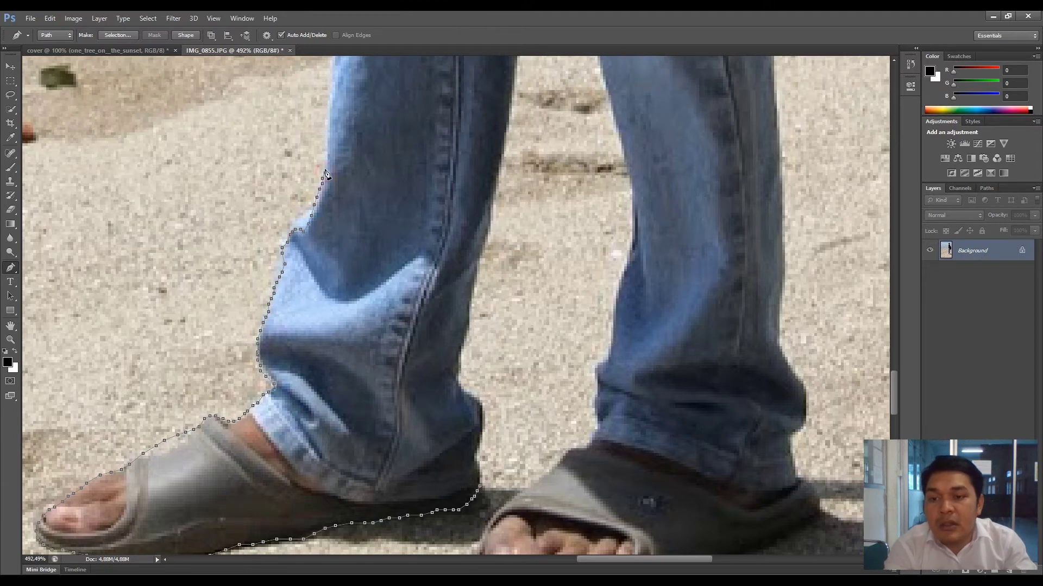
pyautogui.click(324, 175)
pyautogui.click(327, 160)
# Step: Continue the path up the shin edge of the jeans to just below the knee crease
pyautogui.scroll(7, 327, 315)
pyautogui.click(331, 225)
pyautogui.click(335, 189)
pyautogui.click(330, 162)
pyautogui.click(325, 140)
# Step: Trace around the knee crease at the front of the jeans and up to the lower thigh
pyautogui.scroll(9, 324, 140)
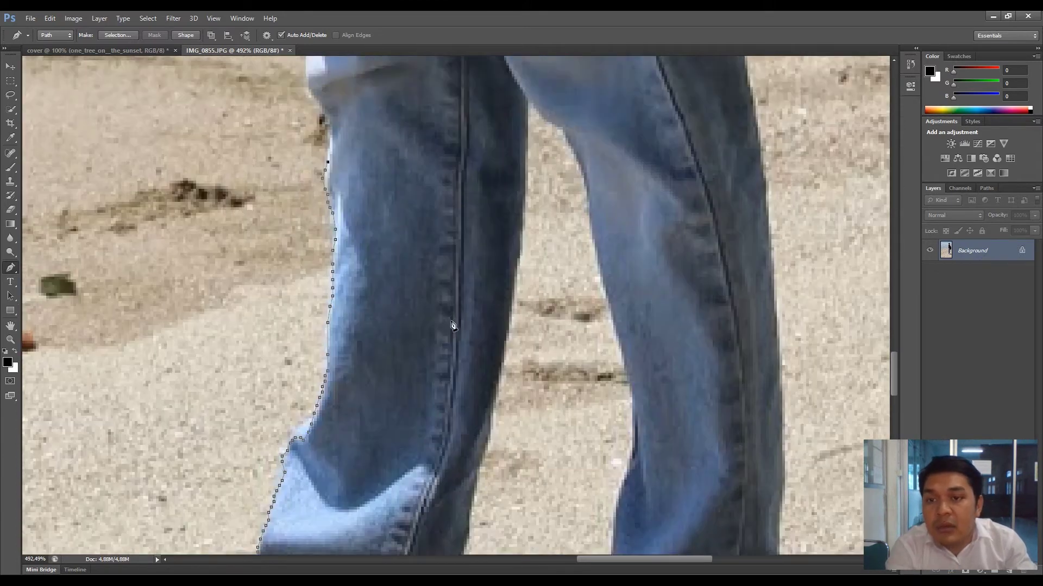
pyautogui.click(322, 261)
pyautogui.click(309, 239)
pyautogui.click(306, 216)
pyautogui.click(307, 198)
pyautogui.click(307, 178)
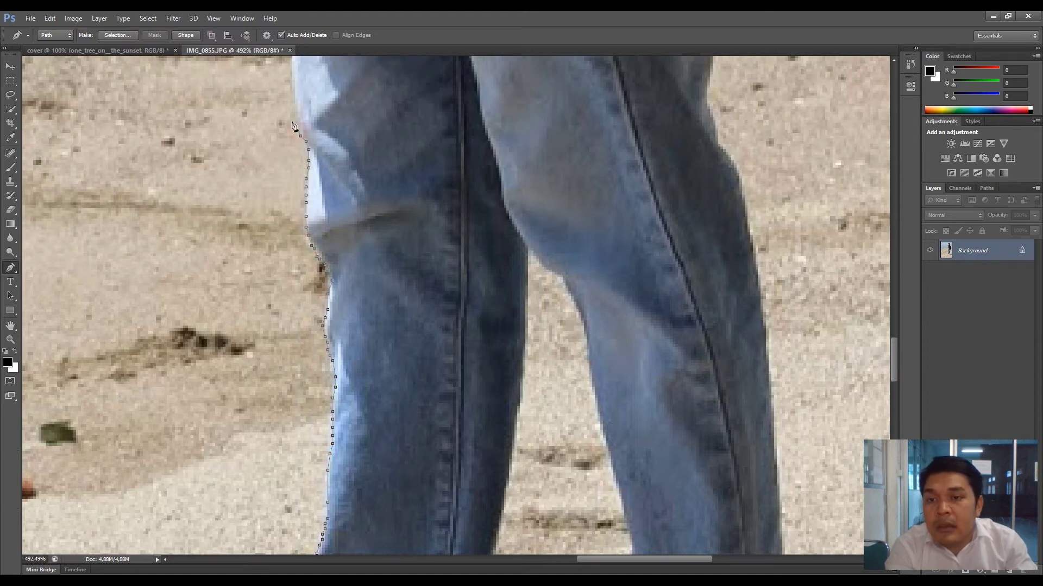
pyautogui.click(293, 126)
# Step: Place anchor points along the front edge of the thigh, from above the knee to the upper thigh
pyautogui.scroll(13, 294, 126)
pyautogui.click(292, 421)
pyautogui.click(292, 409)
pyautogui.click(292, 394)
pyautogui.click(292, 379)
pyautogui.click(293, 355)
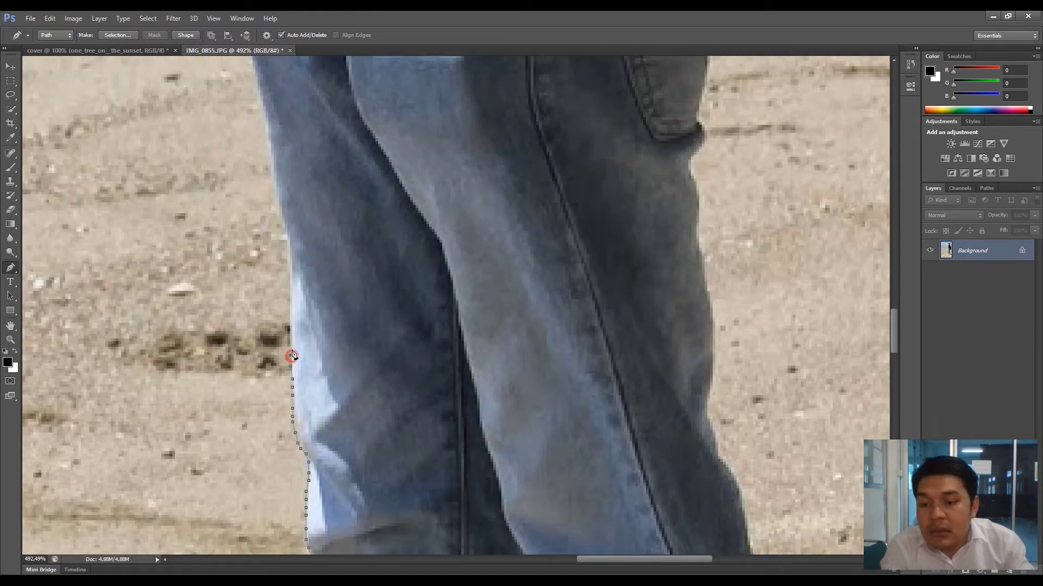
pyautogui.click(290, 309)
pyautogui.click(290, 281)
pyautogui.click(282, 238)
pyautogui.click(274, 211)
pyautogui.click(271, 162)
# Step: Trace the front of the jeans from the upper thigh around the hip curve
pyautogui.scroll(11, 271, 162)
pyautogui.click(266, 137)
pyautogui.click(260, 102)
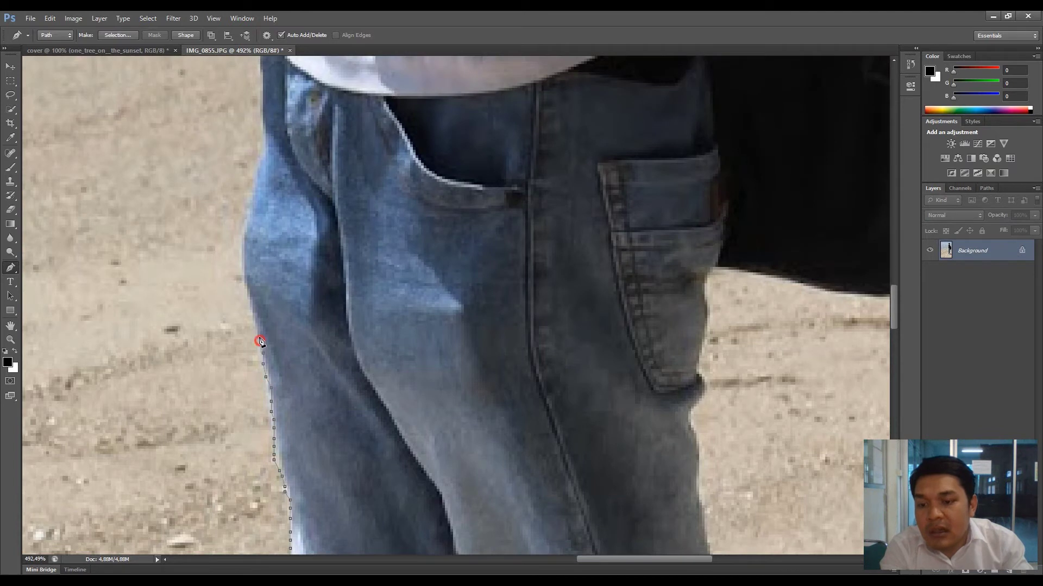
pyautogui.click(248, 301)
pyautogui.click(242, 252)
pyautogui.click(251, 216)
pyautogui.click(252, 175)
# Step: Continue the path up the front of the jeans' waist to the edge of the white undershirt
pyautogui.scroll(11, 251, 174)
pyautogui.click(265, 382)
pyautogui.click(263, 347)
pyautogui.click(262, 304)
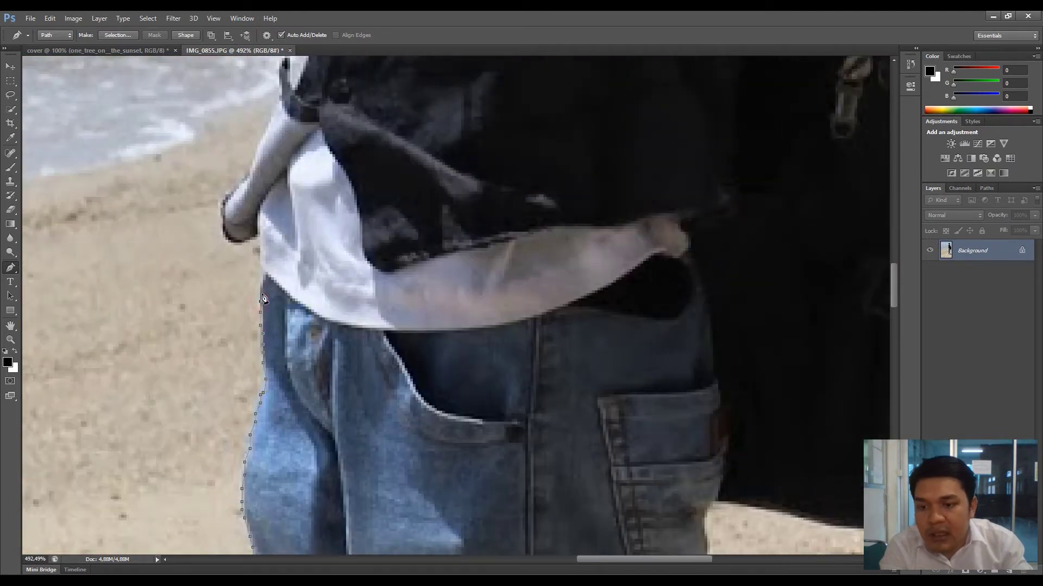
pyautogui.click(259, 258)
# Step: Trace around the protruding knotted shirt end at the waist, including its upper tip
pyautogui.click(234, 244)
pyautogui.click(222, 218)
pyautogui.click(228, 190)
pyautogui.scroll(8, 228, 190)
pyautogui.click(253, 334)
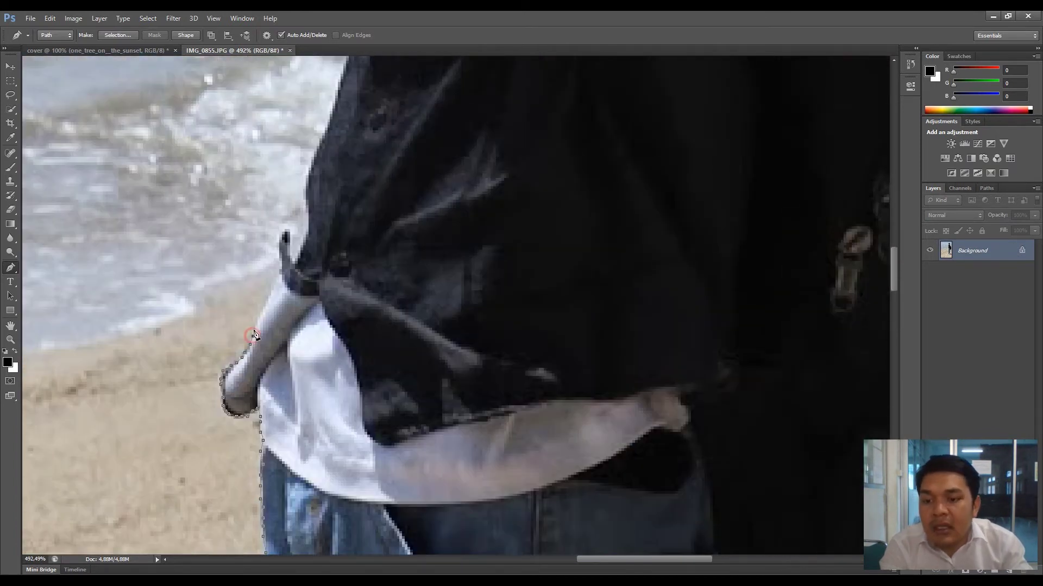
pyautogui.click(269, 300)
pyautogui.click(286, 234)
pyautogui.click(296, 261)
# Step: Trace the front edge of the black shirt from the waist knot up over the belly
pyautogui.scroll(9, 304, 256)
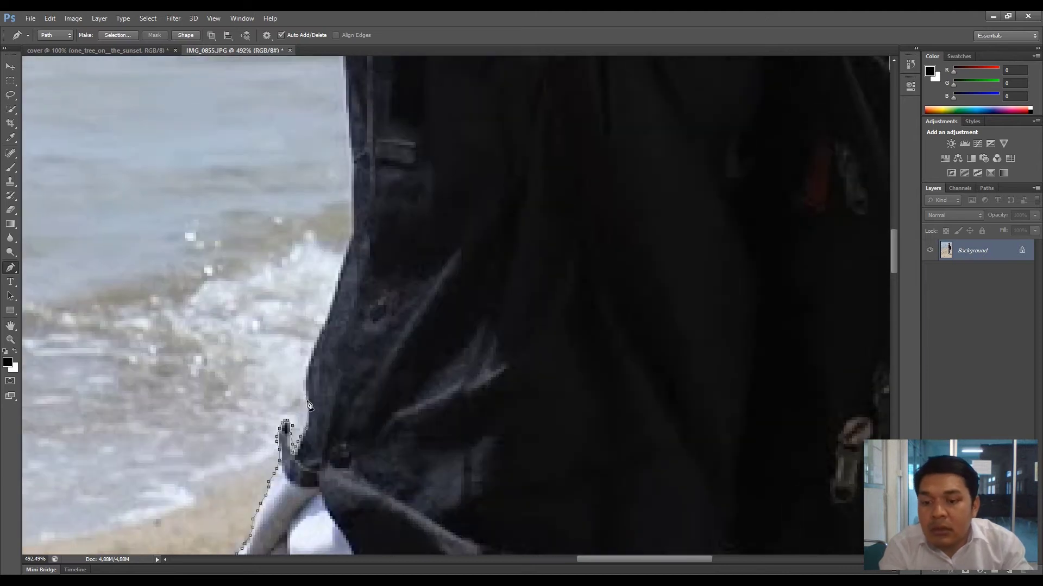
pyautogui.click(308, 405)
pyautogui.click(305, 387)
pyautogui.click(309, 359)
pyautogui.click(328, 324)
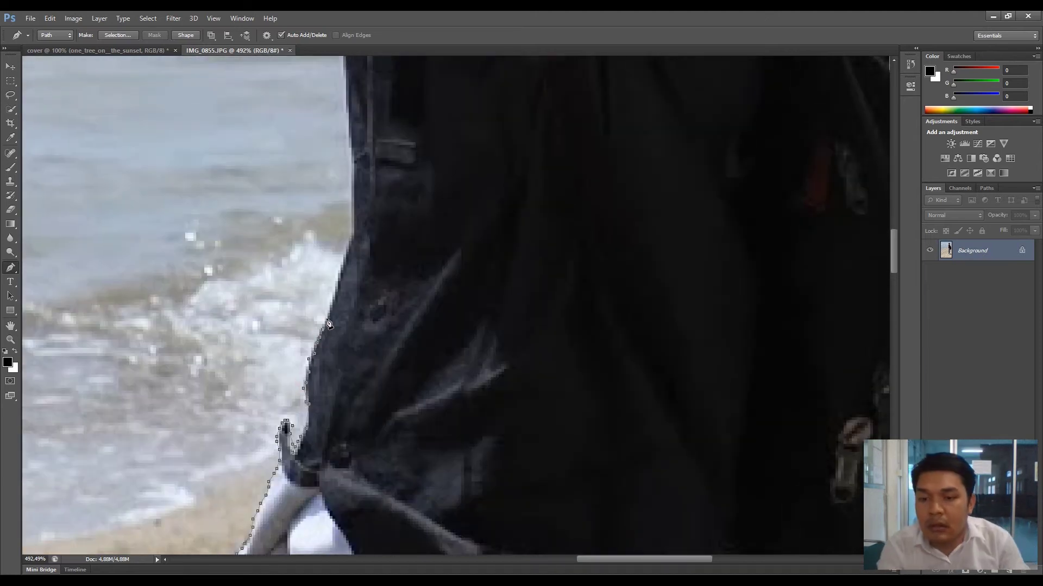
pyautogui.click(356, 239)
pyautogui.click(357, 198)
pyautogui.click(351, 157)
# Step: Continue the path up the chest along the front edge of the black shirt
pyautogui.scroll(11, 486, 335)
pyautogui.scroll(1, 486, 335)
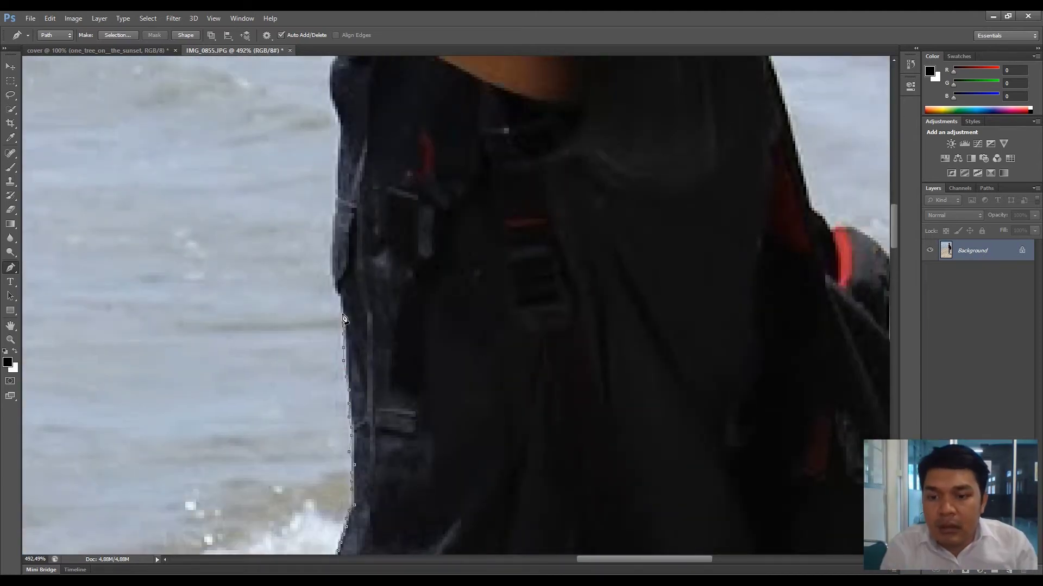
pyautogui.click(347, 353)
pyautogui.click(344, 320)
pyautogui.click(328, 255)
pyautogui.click(334, 200)
pyautogui.click(336, 122)
# Step: Trace the top of the shirt front and around the small dark tip sticking out below the forearm
pyautogui.scroll(7, 337, 123)
pyautogui.click(343, 181)
pyautogui.click(324, 185)
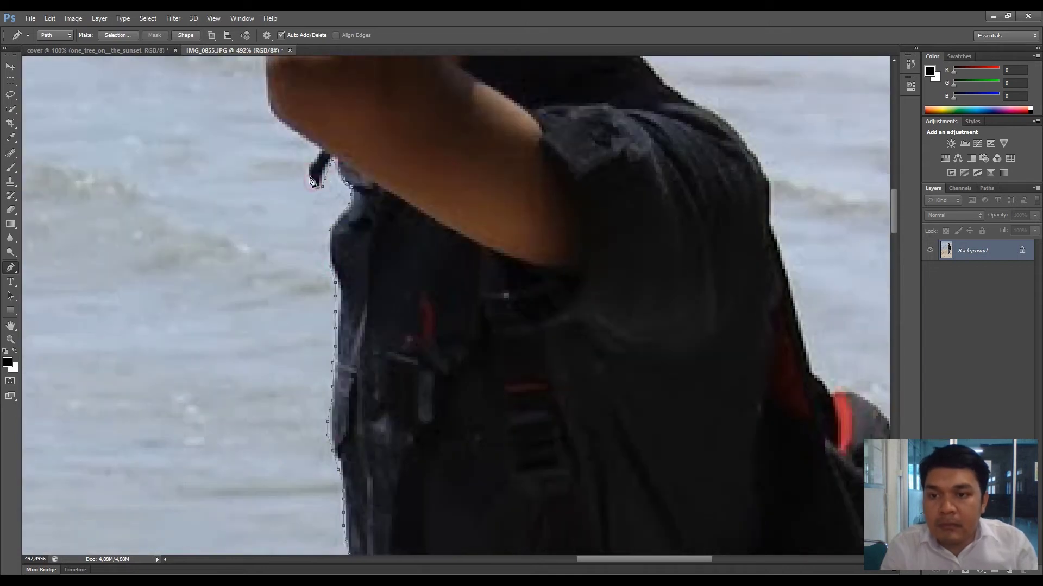
pyautogui.click(312, 174)
pyautogui.click(322, 153)
# Step: Trace around the raised elbow, then along the chin and mouth to the tip of the nose
pyautogui.scroll(9, 322, 153)
pyautogui.click(272, 314)
pyautogui.click(268, 274)
pyautogui.click(279, 217)
pyautogui.click(266, 161)
pyautogui.click(265, 135)
pyautogui.click(253, 120)
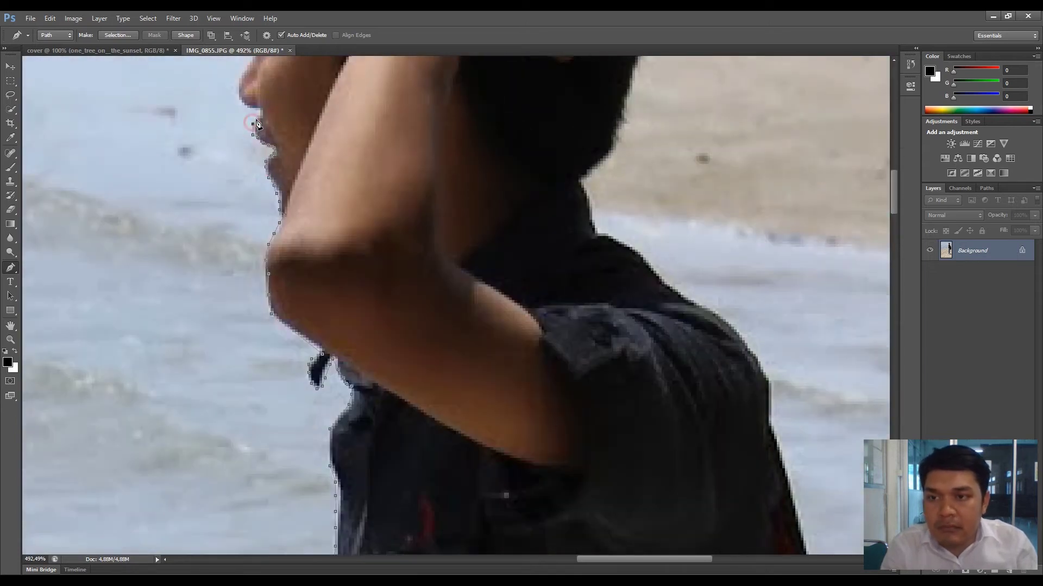
pyautogui.click(244, 106)
pyautogui.click(237, 84)
# Step: Trace the face profile from the nose over the brow and up the forehead to the hairline
pyautogui.scroll(17, 237, 84)
pyautogui.click(253, 402)
pyautogui.click(255, 378)
pyautogui.click(257, 353)
pyautogui.click(268, 314)
pyautogui.click(284, 278)
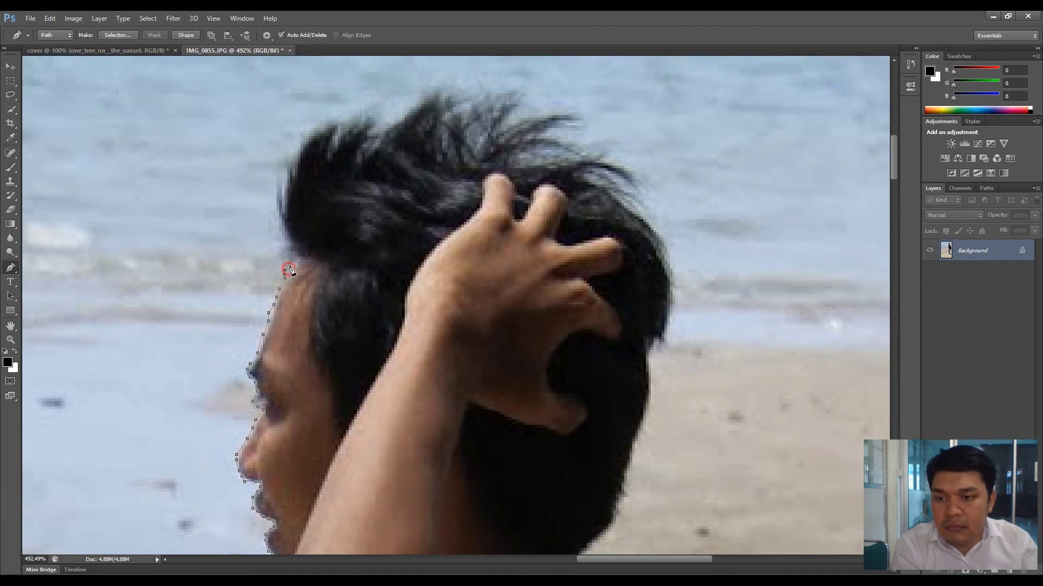
# Step: Trace the hair from the forehead around the front tufts and across the top of the head
pyautogui.click(295, 244)
pyautogui.click(277, 211)
pyautogui.click(278, 188)
pyautogui.click(301, 154)
pyautogui.click(337, 150)
pyautogui.click(349, 130)
pyautogui.click(477, 97)
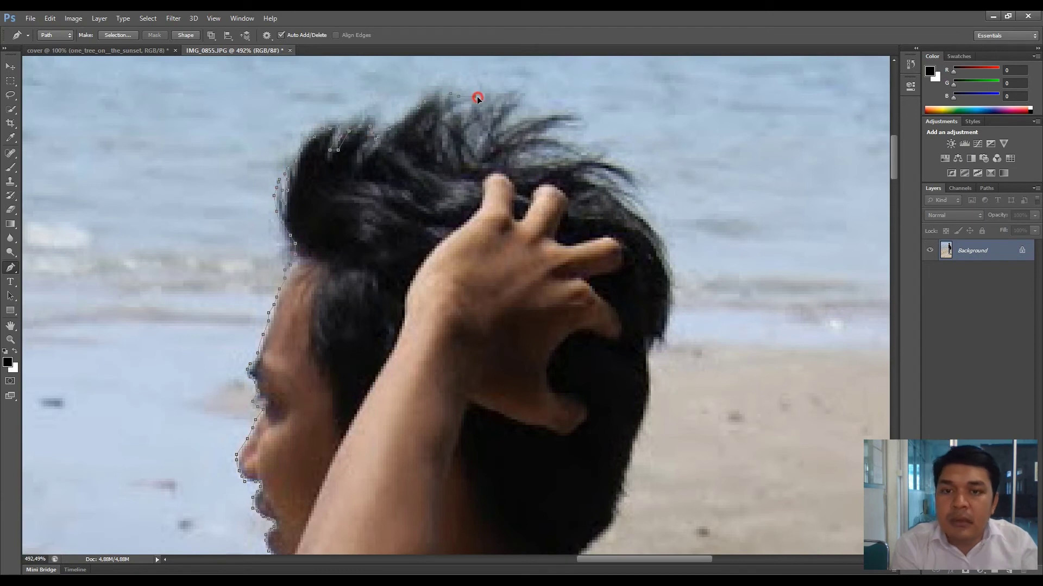
# Step: Trace the back of the head from the crown down to the nape of the neck
pyautogui.click(642, 207)
pyautogui.click(673, 313)
pyautogui.click(646, 378)
pyautogui.click(641, 427)
pyautogui.click(624, 492)
pyautogui.scroll(-8, 623, 492)
pyautogui.click(610, 359)
pyautogui.click(580, 392)
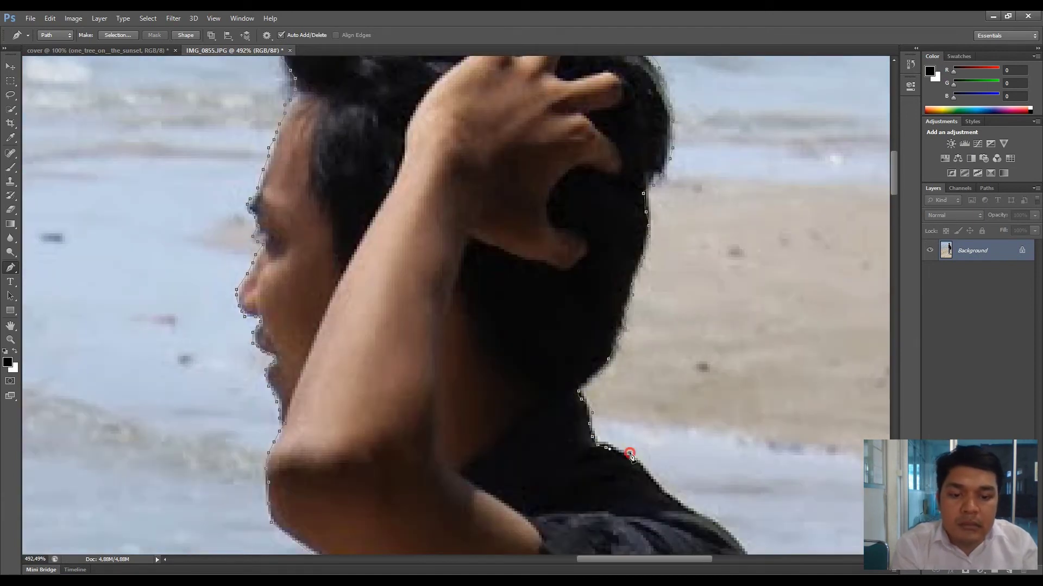
# Step: Trace from the nape over the shoulder and down the man's back toward the backpack
pyautogui.click(630, 452)
pyautogui.click(670, 494)
pyautogui.scroll(-13, 670, 494)
pyautogui.click(739, 266)
pyautogui.click(756, 283)
pyautogui.click(768, 314)
pyautogui.click(780, 384)
pyautogui.click(801, 458)
# Step: Trace around the red-trimmed piece behind the back and down the upper outer edge of the backpack
pyautogui.scroll(-7, 802, 458)
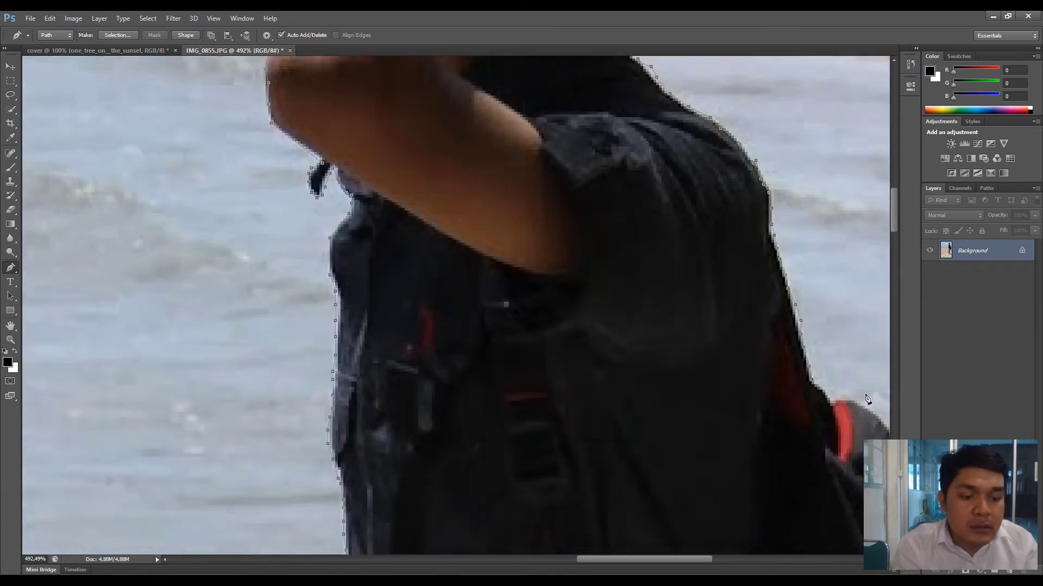
pyautogui.hscroll(13, 802, 458)
pyautogui.click(569, 347)
pyautogui.click(603, 375)
pyautogui.click(609, 429)
pyautogui.scroll(-8, 609, 429)
pyautogui.click(641, 322)
pyautogui.click(689, 401)
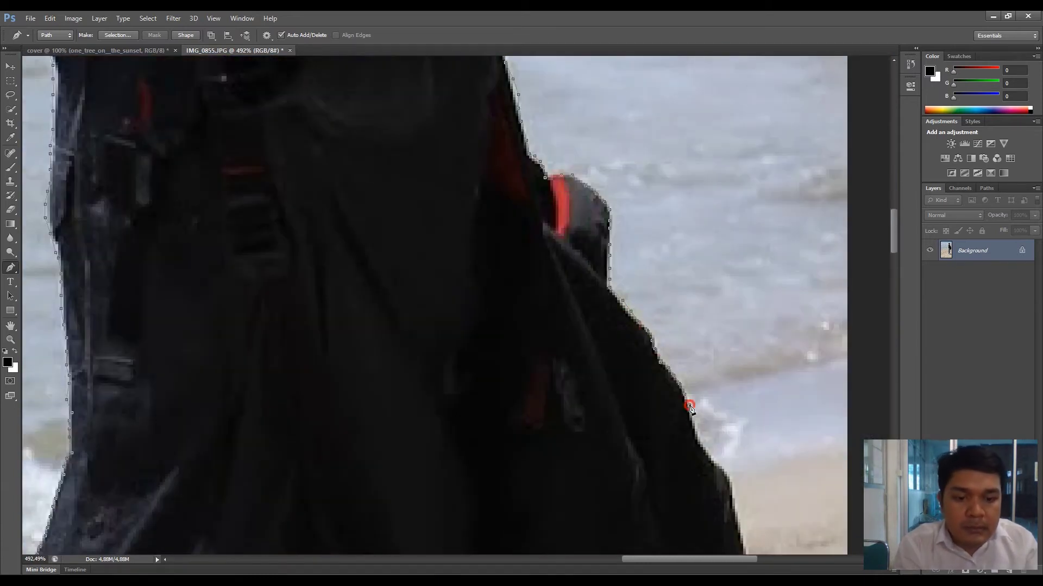
pyautogui.click(728, 481)
# Step: Trace the backpack's lower outer edge past the key ring, toward its bottom rear corner
pyautogui.scroll(-10, 728, 481)
pyautogui.click(752, 320)
pyautogui.scroll(-9, 760, 239)
pyautogui.click(746, 307)
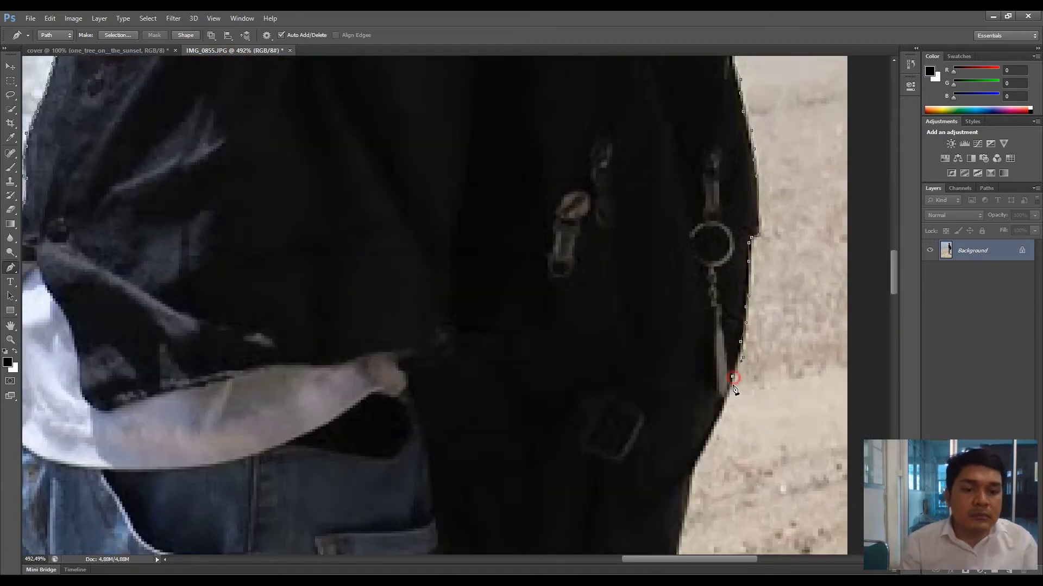
pyautogui.click(732, 380)
pyautogui.click(708, 457)
# Step: Trace around the backpack's bottom corner and along its underside toward the jeans
pyautogui.scroll(-10, 706, 462)
pyautogui.click(679, 356)
pyautogui.click(665, 392)
pyautogui.click(628, 443)
pyautogui.click(569, 454)
pyautogui.click(470, 439)
# Step: Trace the back edge of the jeans from below the backpack past the rear pocket and down the thigh
pyautogui.scroll(-6, 426, 344)
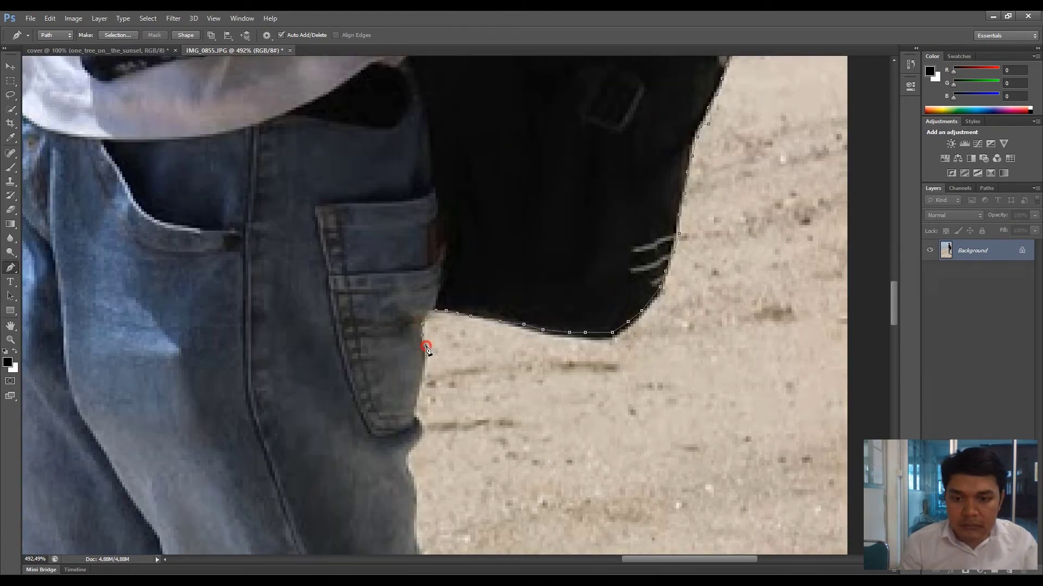
pyautogui.click(426, 380)
pyautogui.click(419, 431)
pyautogui.click(418, 467)
pyautogui.scroll(-11, 418, 467)
pyautogui.click(417, 271)
pyautogui.click(433, 369)
# Step: Trace the back of the rear leg from behind the knee down toward the jeans' cuff
pyautogui.scroll(-14, 433, 402)
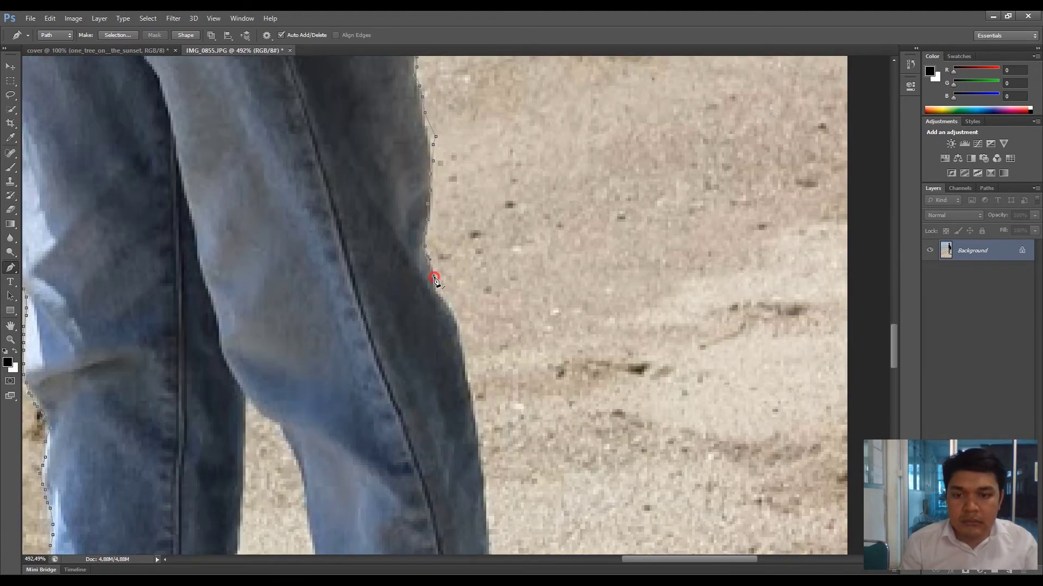
pyautogui.click(473, 217)
pyautogui.scroll(-12, 493, 384)
pyautogui.click(500, 268)
pyautogui.click(501, 418)
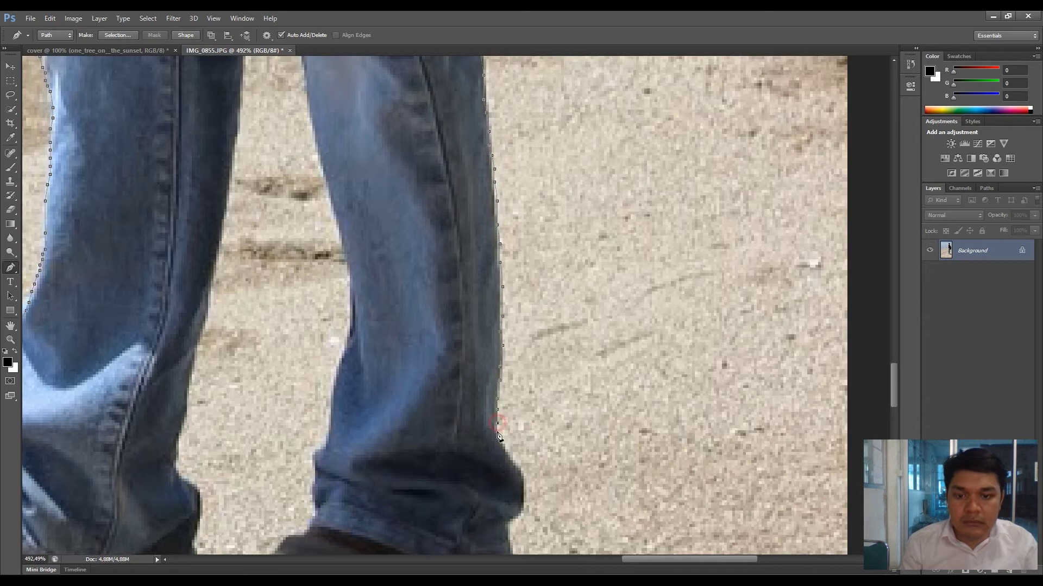
# Step: Trace around the rear leg's cuff and the sandal's heel, and along its sole to the toe
pyautogui.scroll(-9, 521, 478)
pyautogui.click(533, 405)
pyautogui.click(522, 431)
pyautogui.click(489, 444)
pyautogui.click(444, 461)
pyautogui.click(371, 498)
pyautogui.click(414, 484)
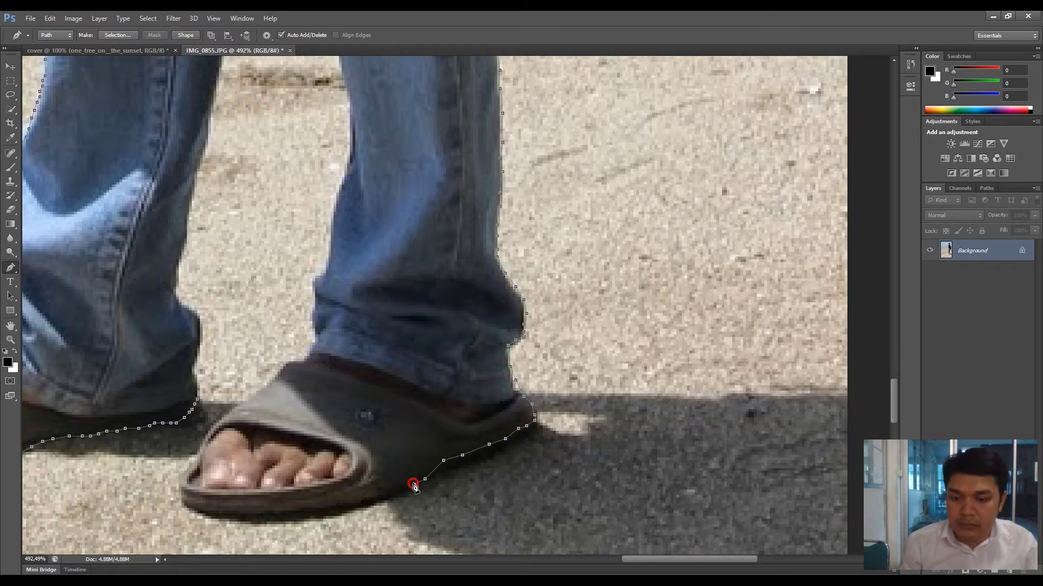
pyautogui.click(312, 508)
pyautogui.click(267, 511)
pyautogui.click(192, 506)
# Step: Trace over the sandal's upper and up the front edge of the rear leg to where the legs meet
pyautogui.click(218, 427)
pyautogui.click(313, 329)
pyautogui.click(316, 272)
pyautogui.scroll(4, 353, 274)
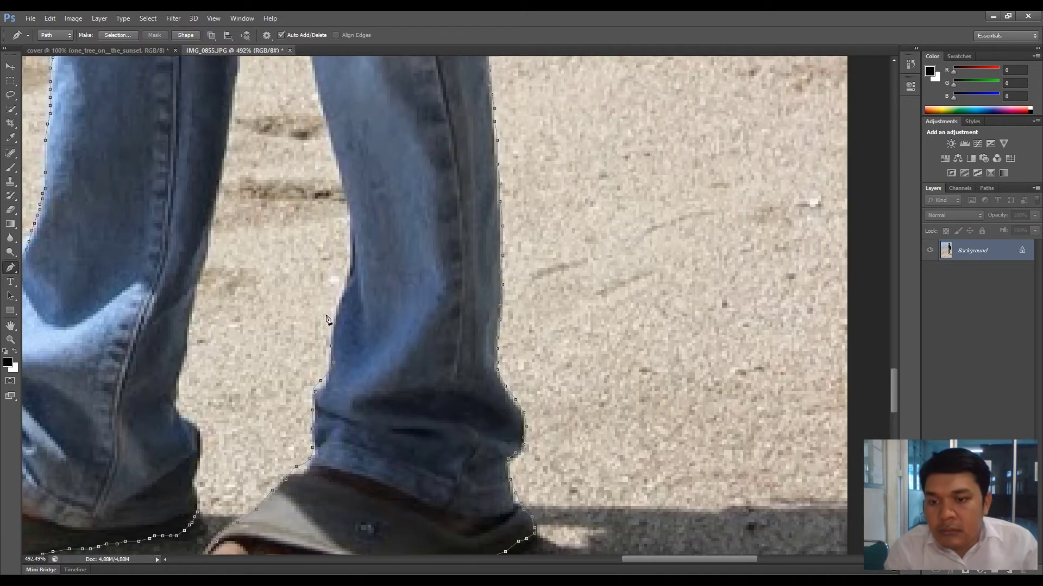
pyautogui.click(350, 269)
pyautogui.click(337, 163)
pyautogui.scroll(6, 328, 179)
pyautogui.click(312, 153)
pyautogui.scroll(3, 312, 153)
pyautogui.click(251, 152)
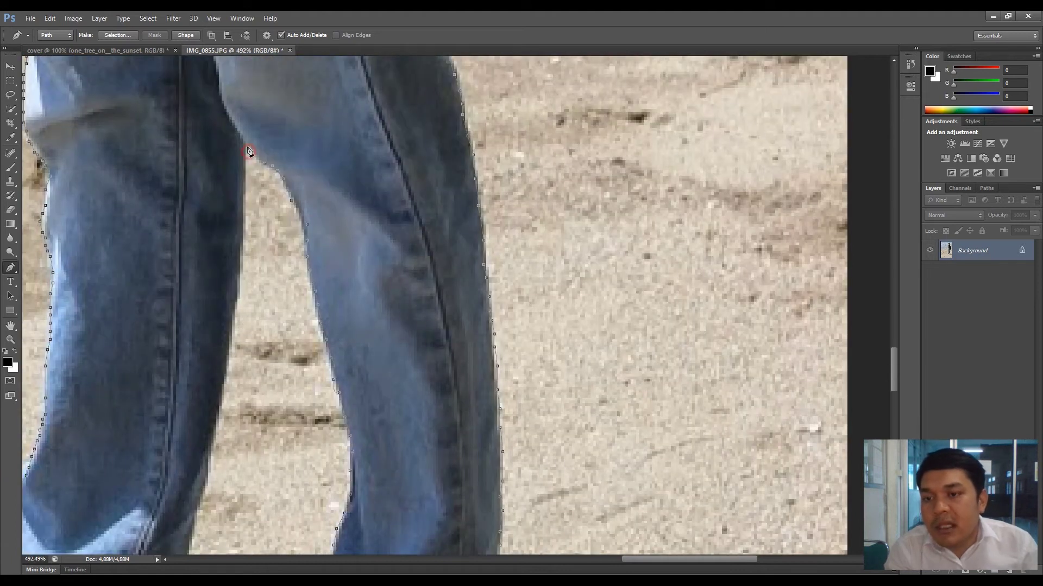
# Step: Trace down the back edge of the front leg to the sandal's heel and close the path
pyautogui.click(243, 243)
pyautogui.click(240, 300)
pyautogui.scroll(-6, 240, 300)
pyautogui.click(221, 213)
pyautogui.click(213, 264)
pyautogui.click(202, 314)
pyautogui.click(194, 342)
pyautogui.click(187, 391)
pyautogui.click(174, 429)
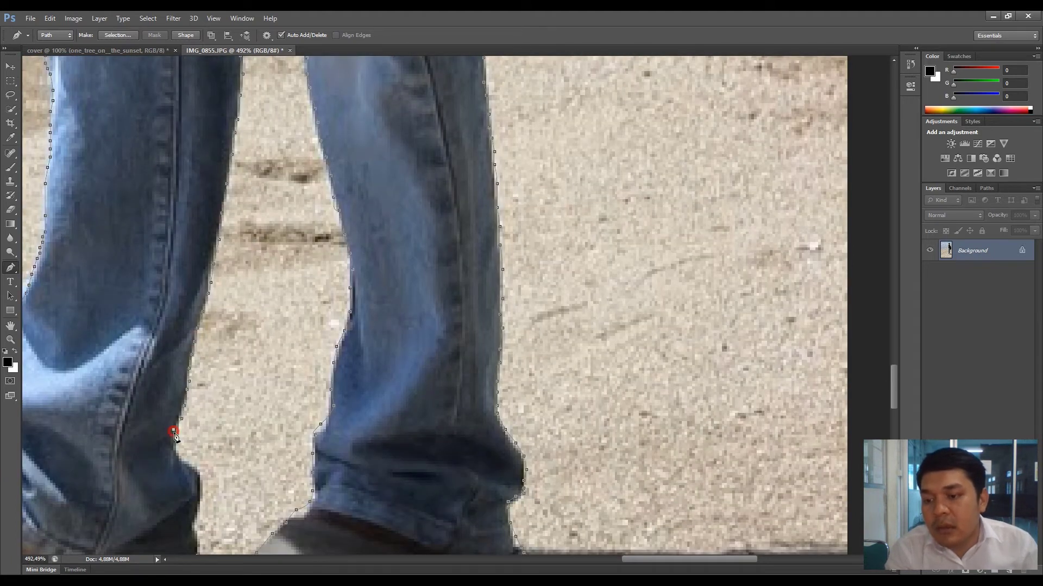
pyautogui.click(191, 461)
pyautogui.click(197, 497)
pyautogui.scroll(-6, 201, 500)
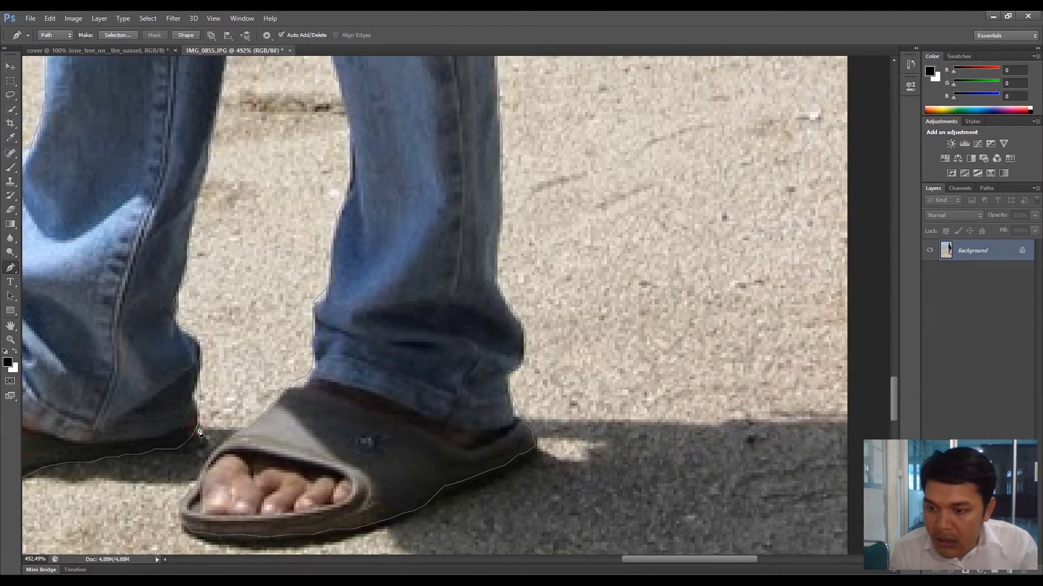
# Step: Convert the closed path around the man into a new anti-aliased selection
pyautogui.scroll(2, 384, 428)
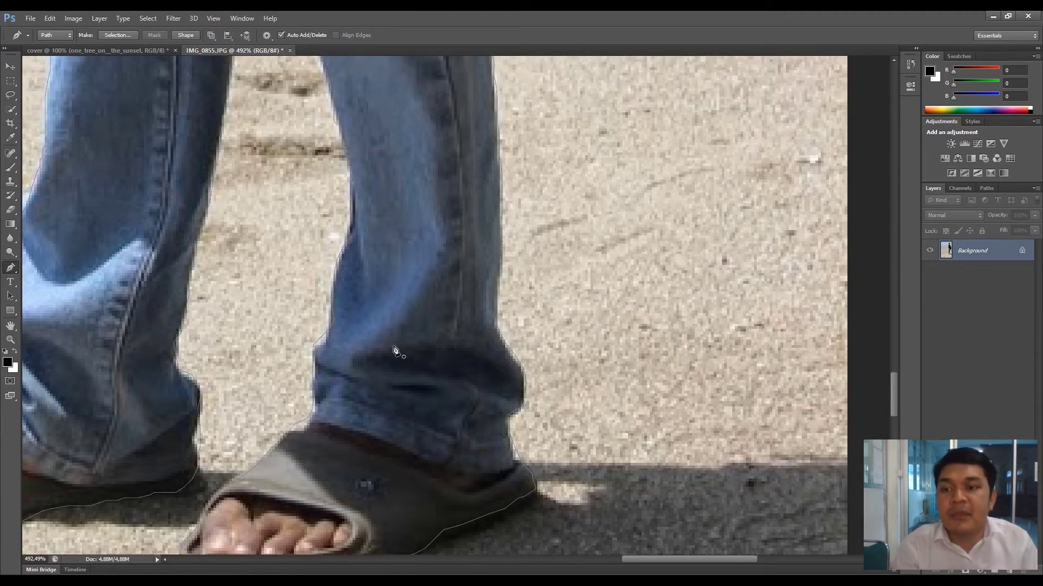
pyautogui.scroll(3, 396, 350)
pyautogui.scroll(-5, 399, 337)
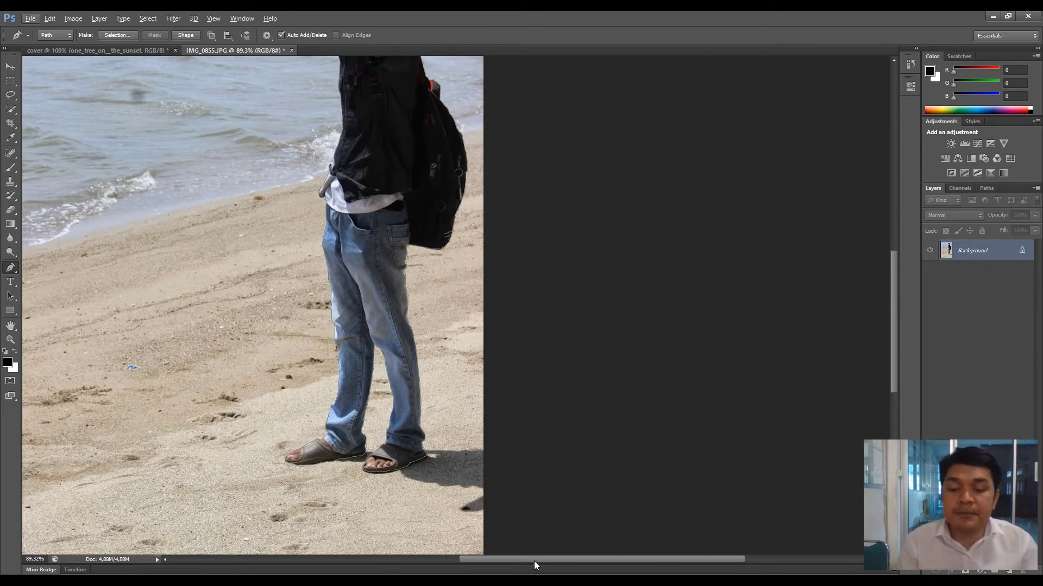
pyautogui.moveTo(533, 561); pyautogui.dragTo(472, 562)
pyautogui.scroll(6, 578, 279)
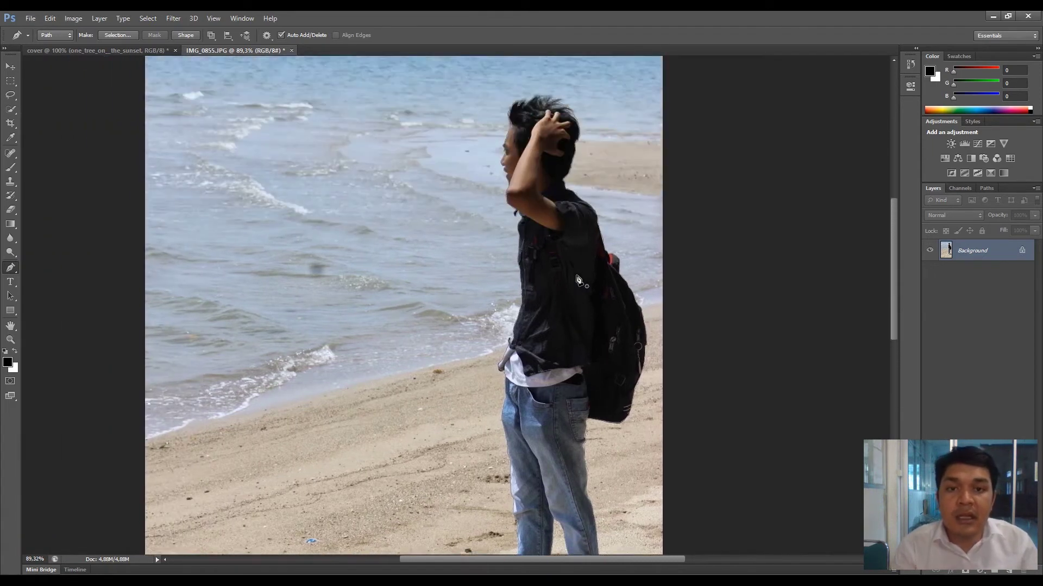
pyautogui.scroll(1, 579, 280)
pyautogui.rightClick(546, 279)
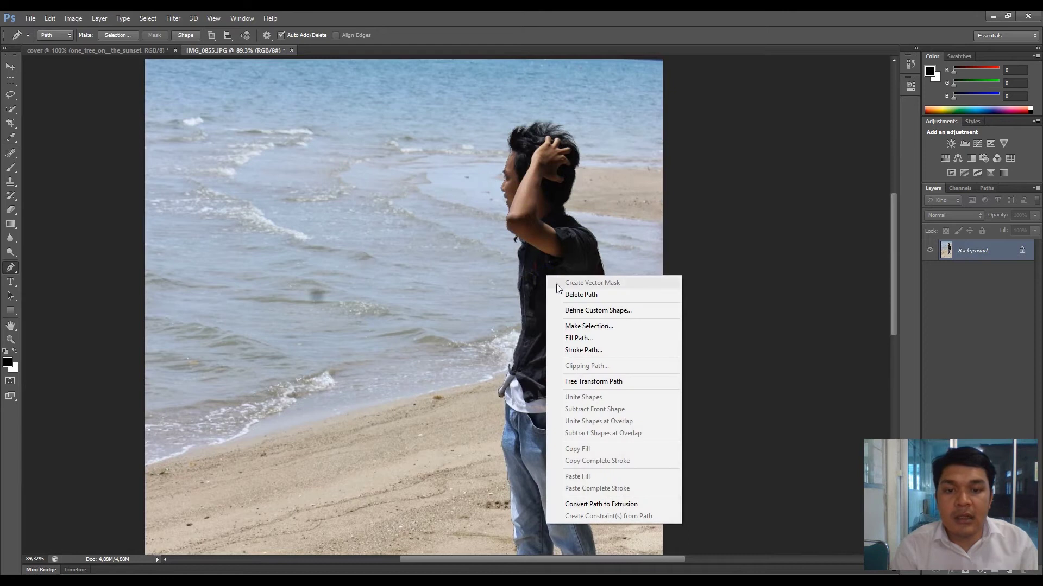
pyautogui.click(581, 326)
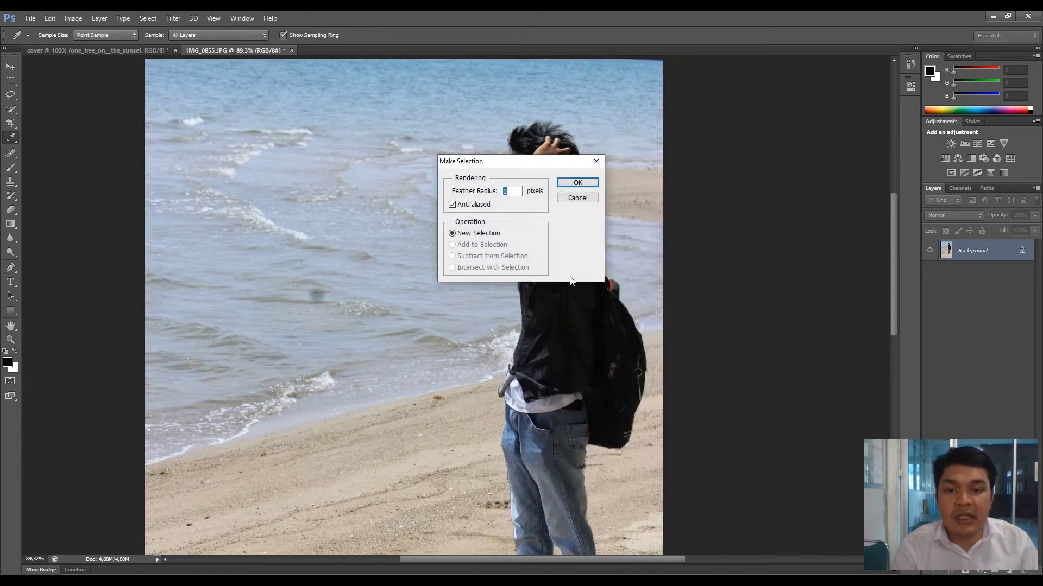
pyautogui.click(579, 183)
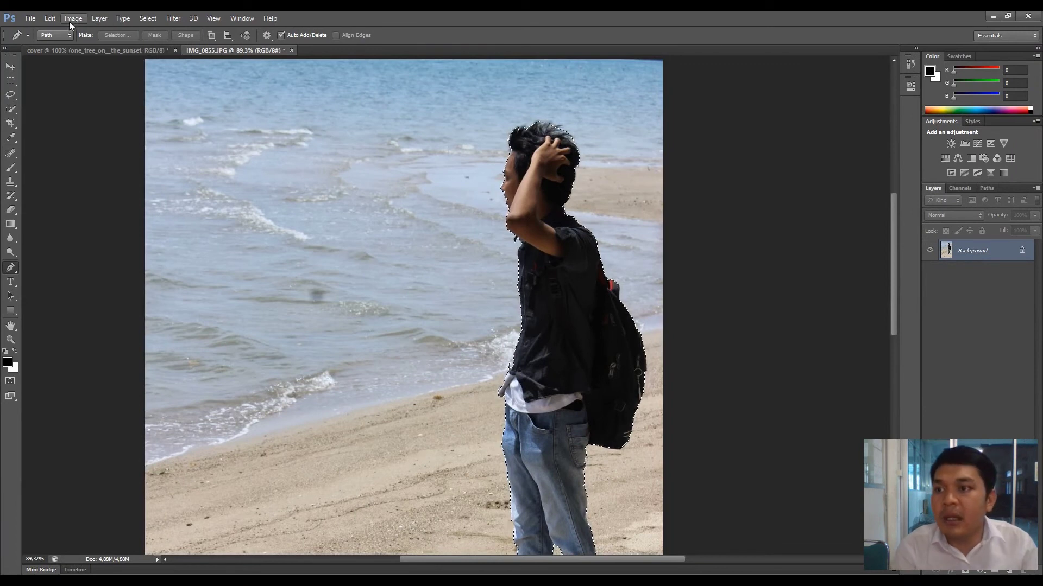
# Step: Invert the selection so it covers everything around the man
pyautogui.click(148, 19)
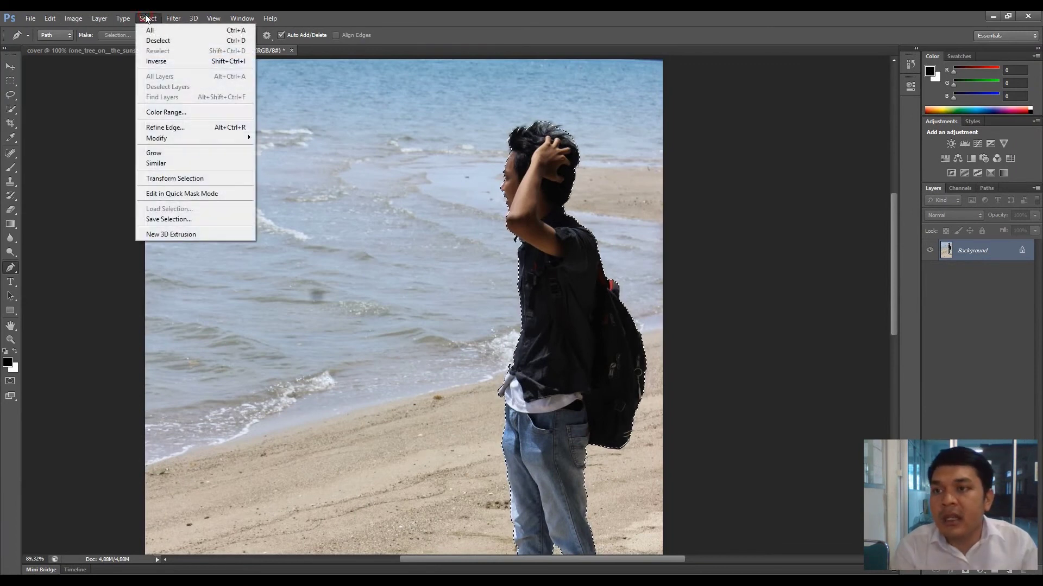
pyautogui.click(157, 62)
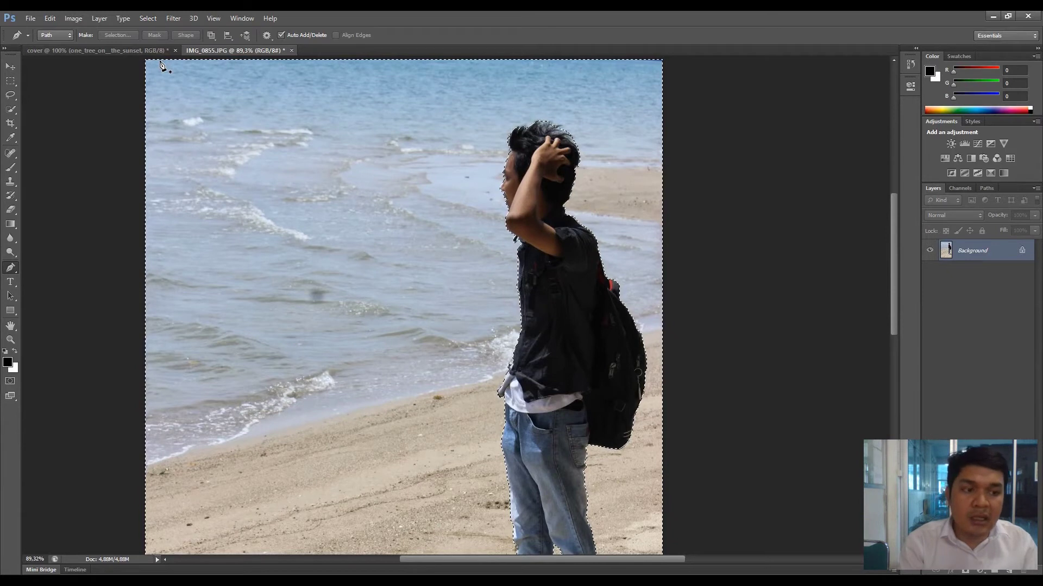
pyautogui.hotkey('shift', 'F5')
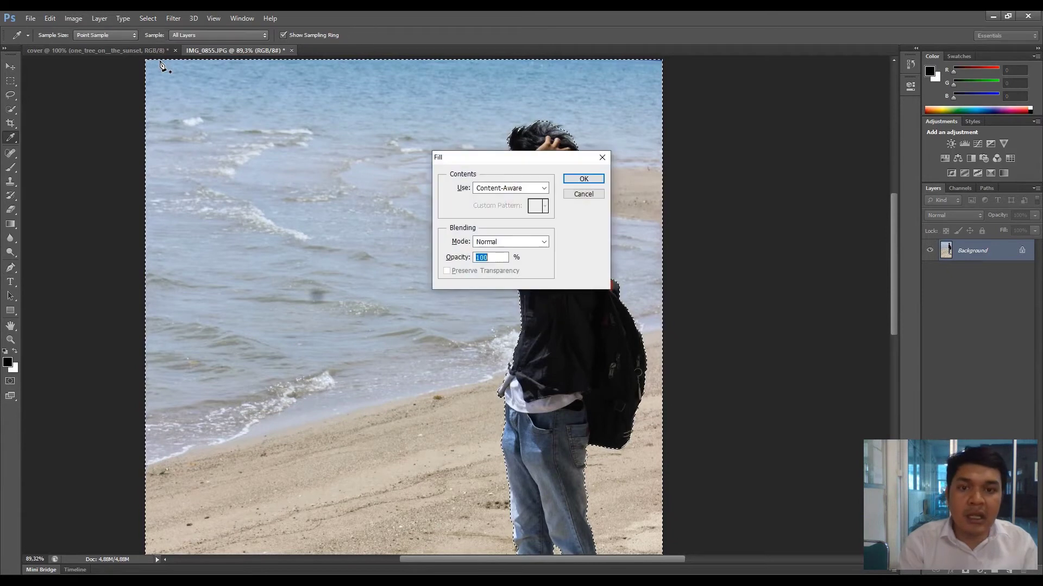
pyautogui.click(585, 195)
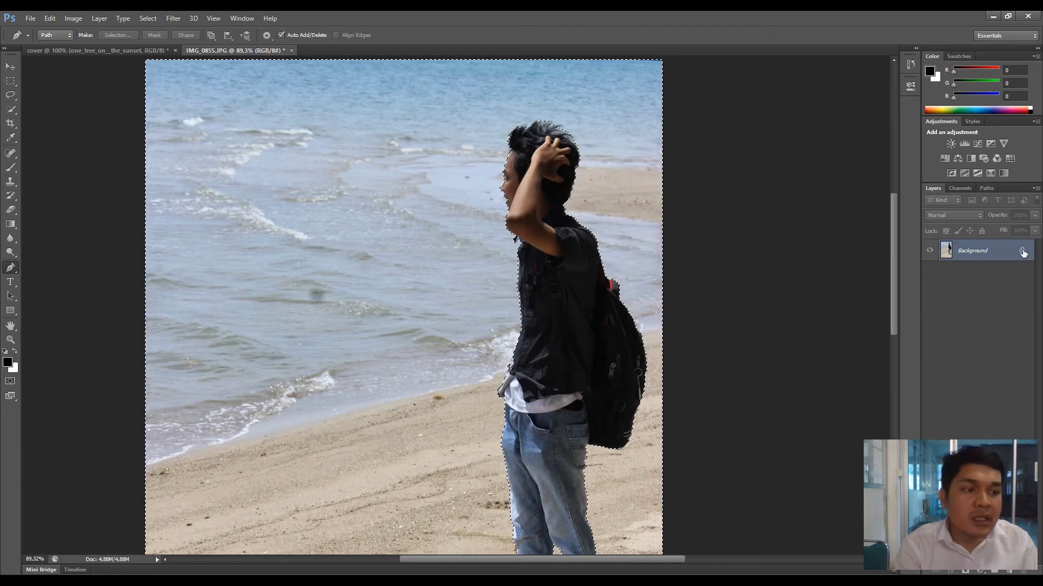
# Step: Convert the locked background into a normal layer and delete the selected surroundings of the man
pyautogui.doubleClick(1022, 251)
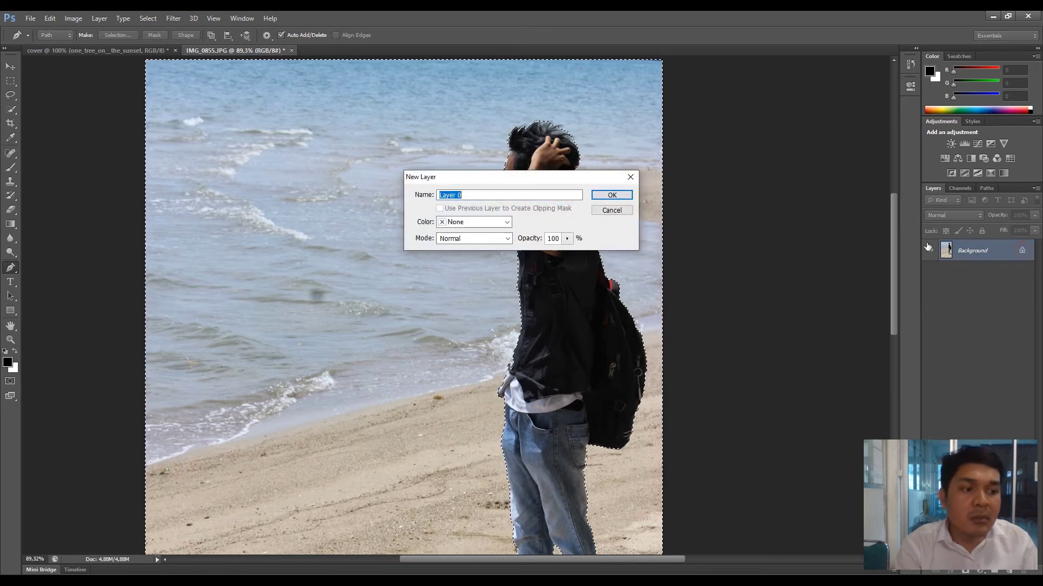
pyautogui.click(625, 197)
pyautogui.press('Delete')
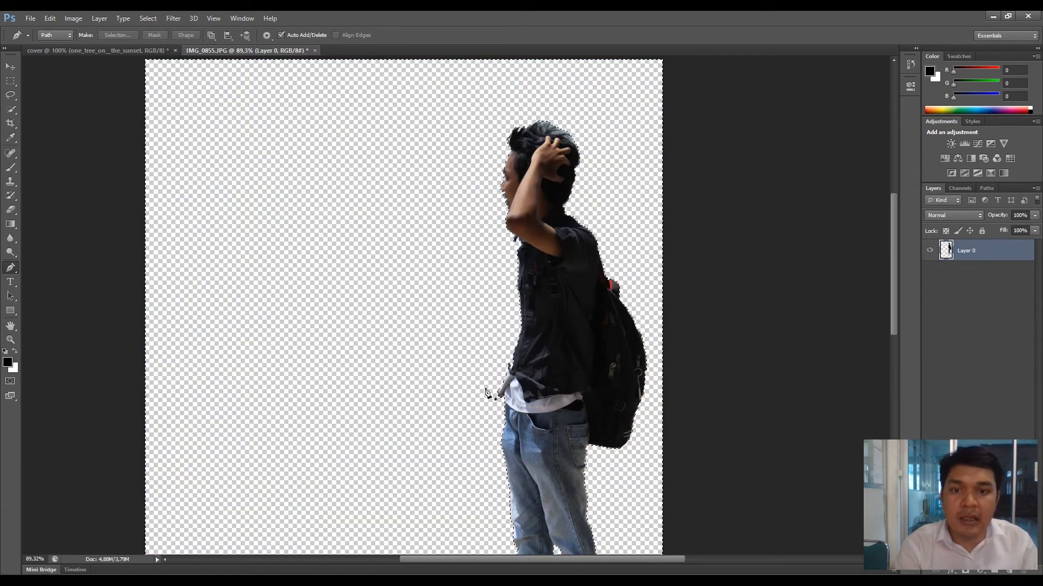
pyautogui.scroll(-5, 519, 239)
pyautogui.scroll(5, 526, 402)
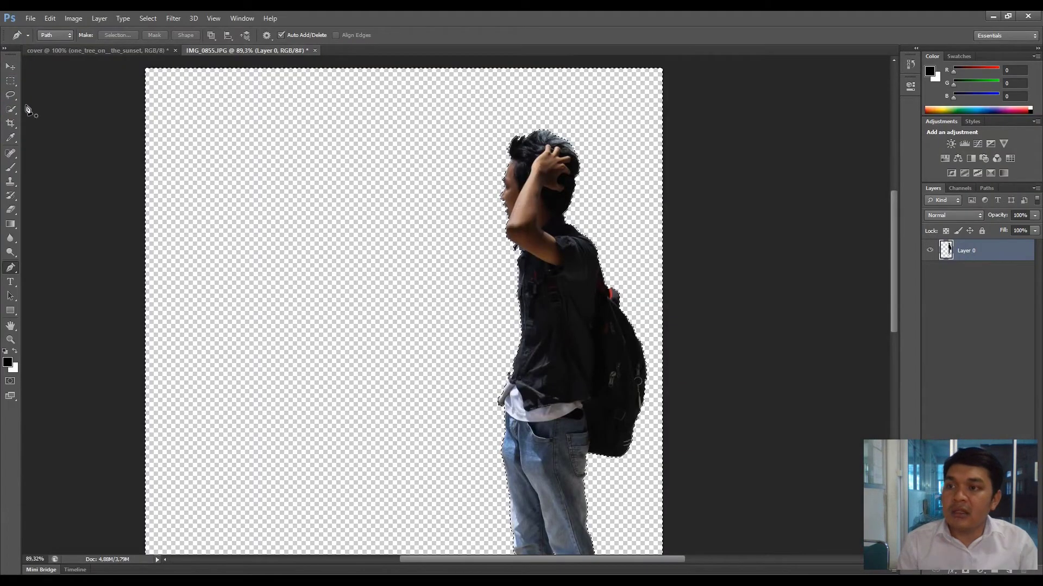
# Step: Copy the cut-out man into the cover document with the Move tool, placing him over the sunset background
pyautogui.click(11, 65)
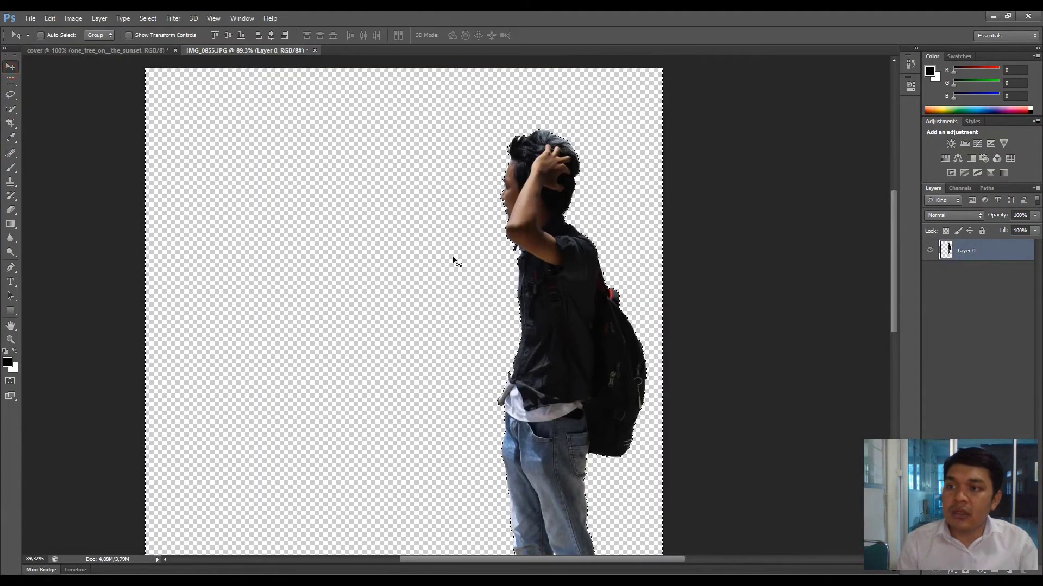
pyautogui.moveTo(554, 297); pyautogui.dragTo(125, 52)
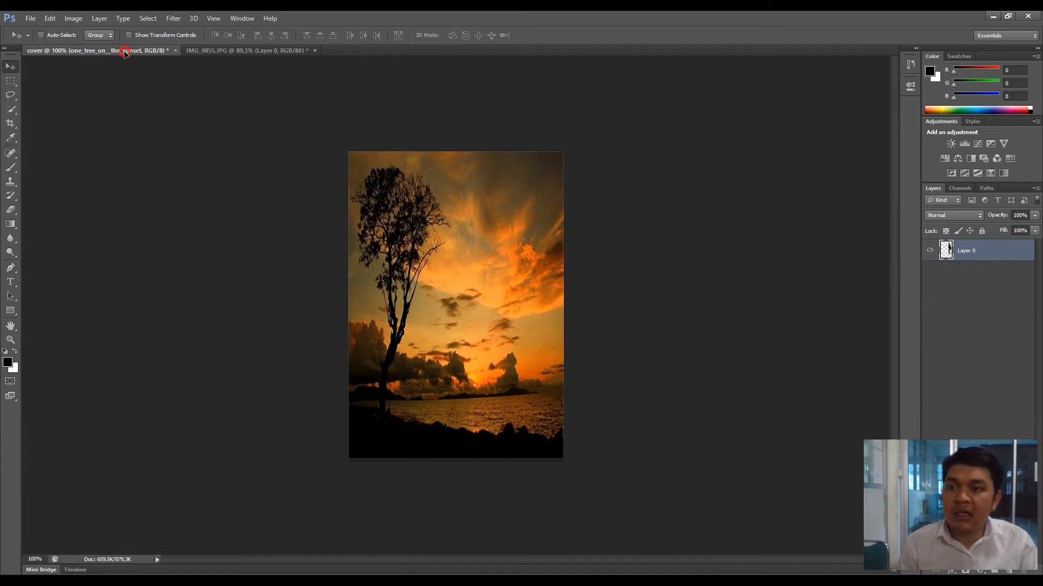
pyautogui.moveTo(125, 52); pyautogui.dragTo(142, 63)
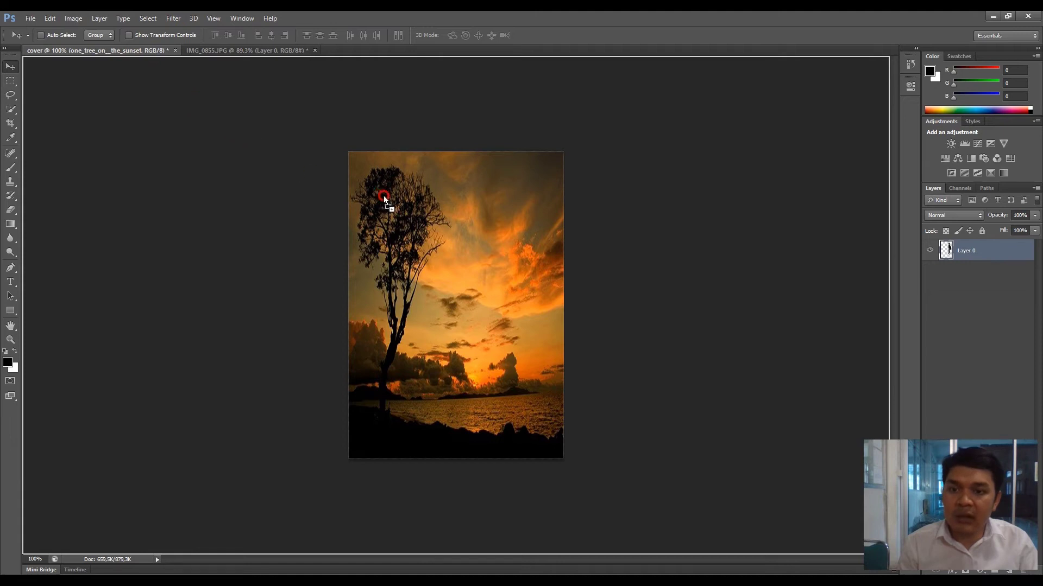
pyautogui.moveTo(457, 243); pyautogui.dragTo(458, 245)
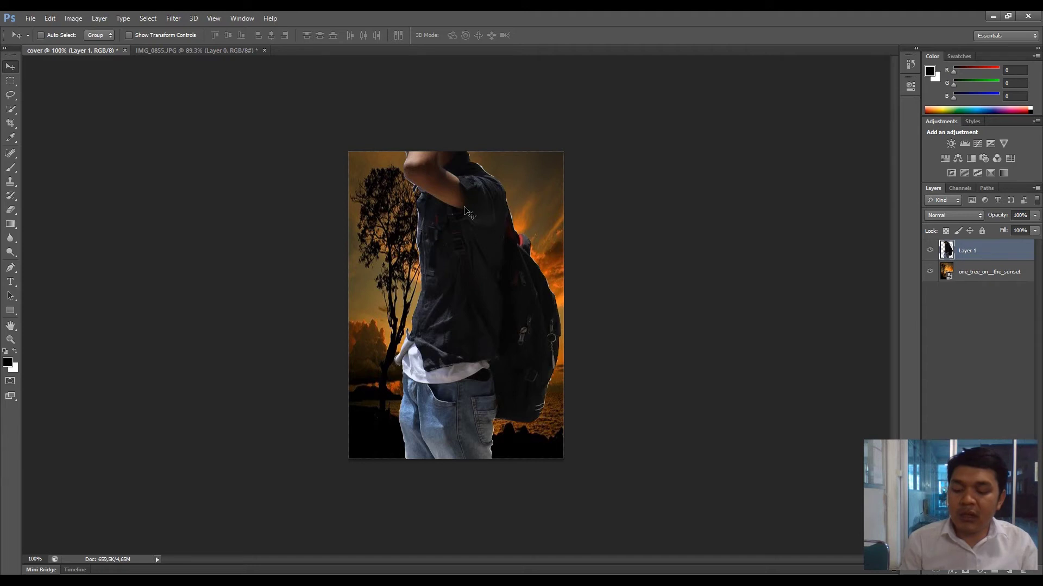
# Step: Scale the man down with Free Transform and place him on the rocks, centred at about X 317 px, Y 418 px
pyautogui.hotkey('ctrl', 't')
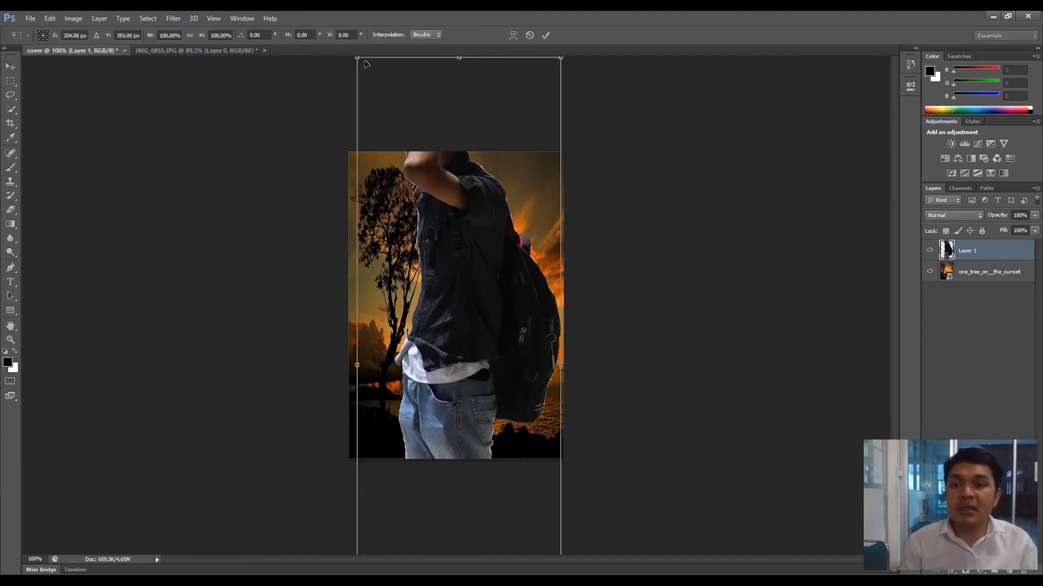
pyautogui.moveTo(357, 58); pyautogui.dragTo(471, 321)
pyautogui.moveTo(518, 381); pyautogui.dragTo(533, 371)
pyautogui.press('Return')
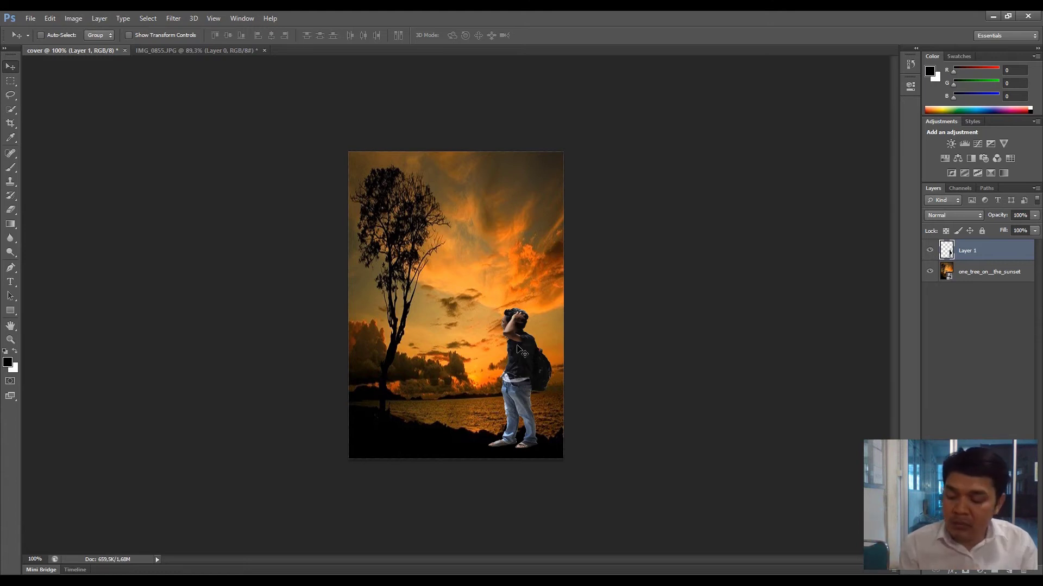
# Step: Flip the man horizontally with Free Transform, and flip him back to his original direction
pyautogui.hotkey('ctrl', 't')
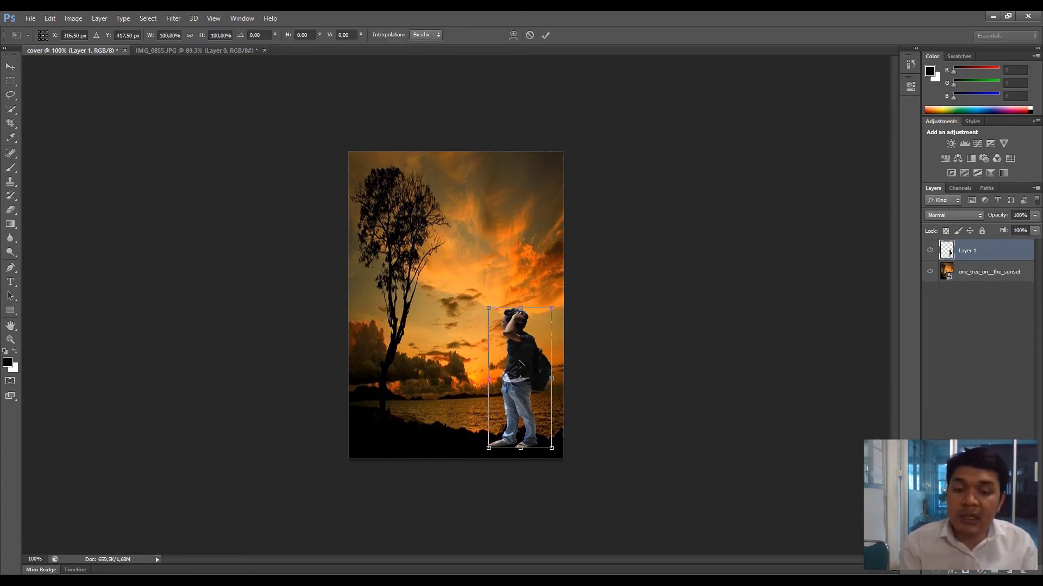
pyautogui.rightClick(520, 362)
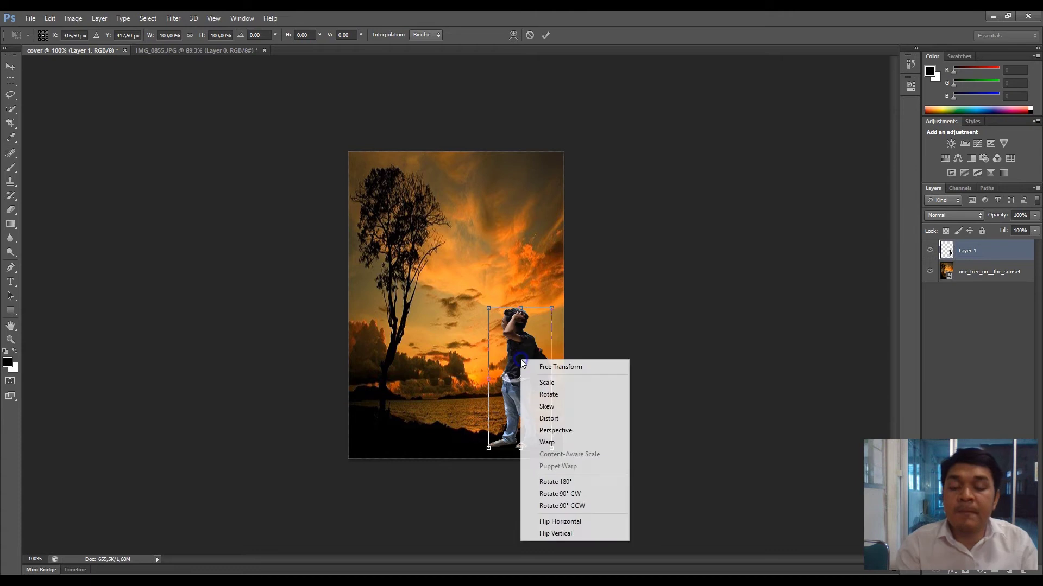
pyautogui.click(562, 522)
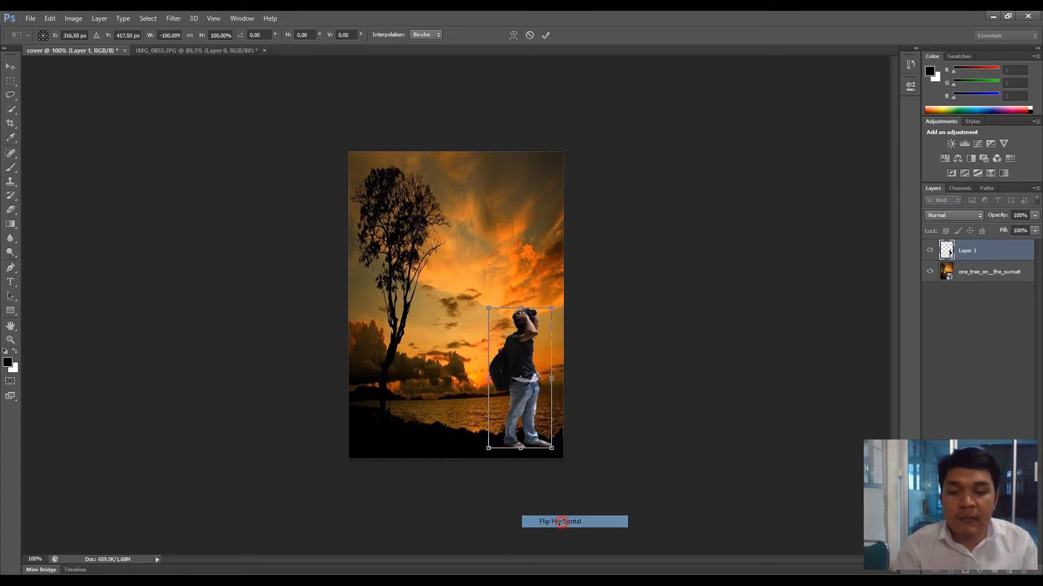
pyautogui.rightClick(520, 363)
pyautogui.click(561, 523)
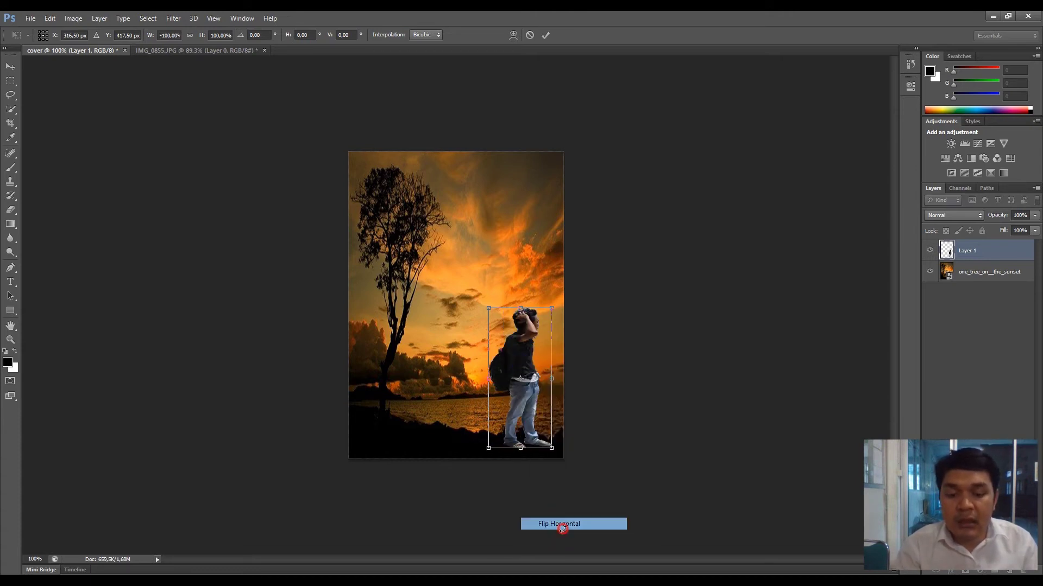
# Step: Flip the man horizontally with Free Transform and move him beside the tree, centred at about X 135.5 px, Y 399.5 px
pyautogui.moveTo(551, 380); pyautogui.dragTo(435, 389)
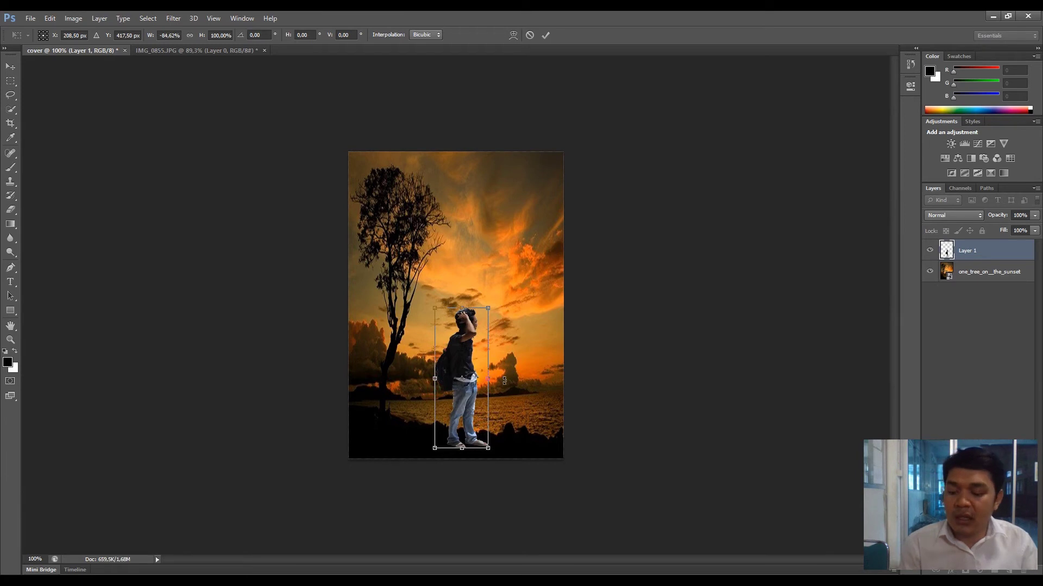
pyautogui.hotkey('ctrl', 'z')
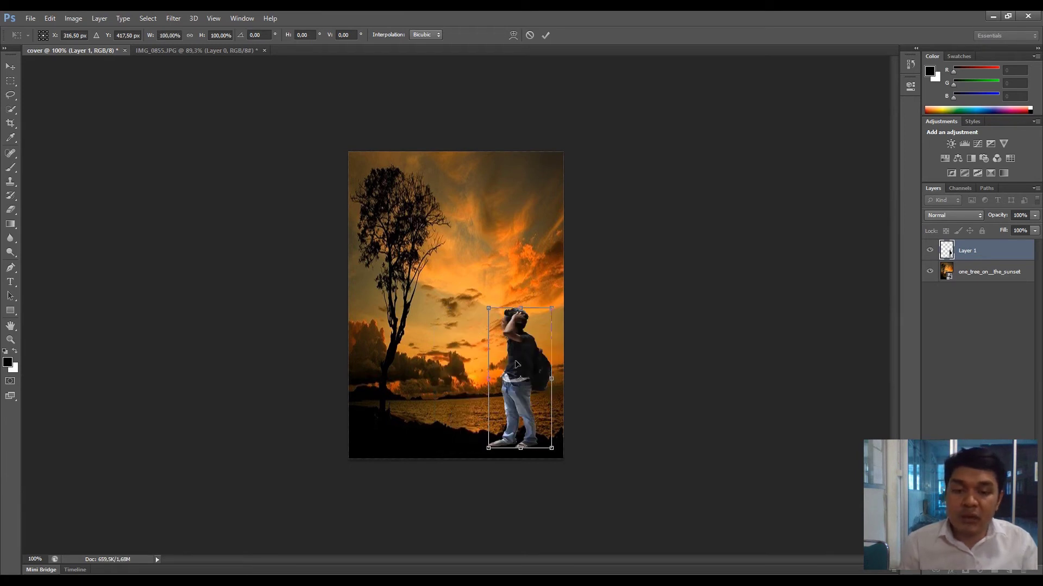
pyautogui.rightClick(516, 365)
pyautogui.click(555, 524)
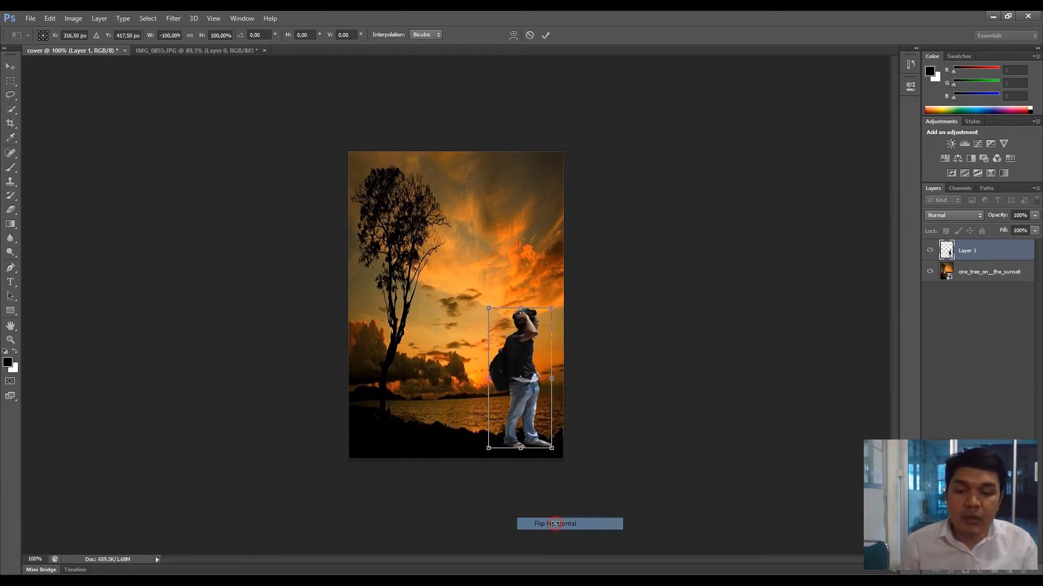
pyautogui.moveTo(478, 390); pyautogui.dragTo(426, 377)
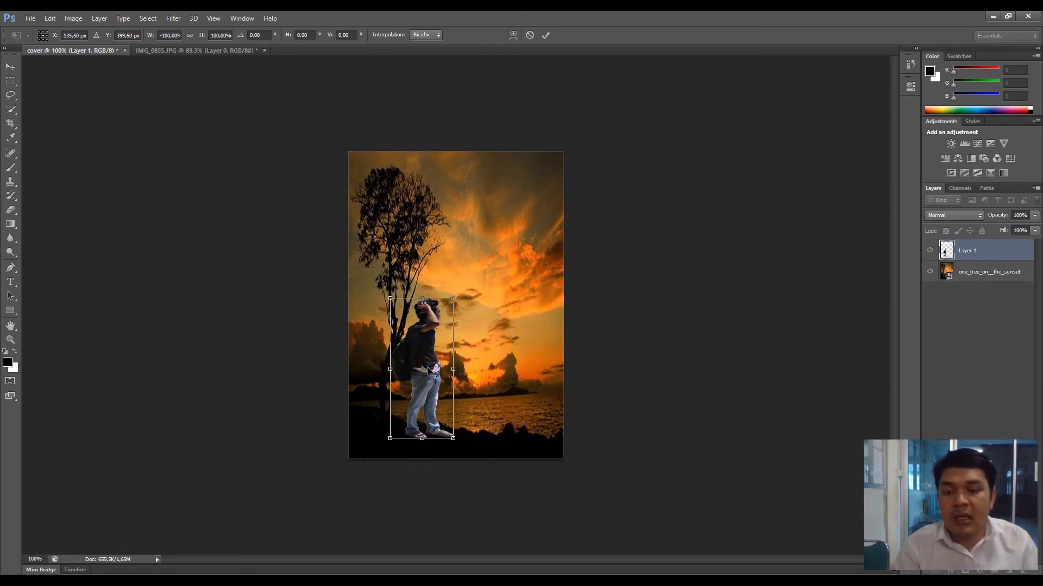
pyautogui.doubleClick(424, 363)
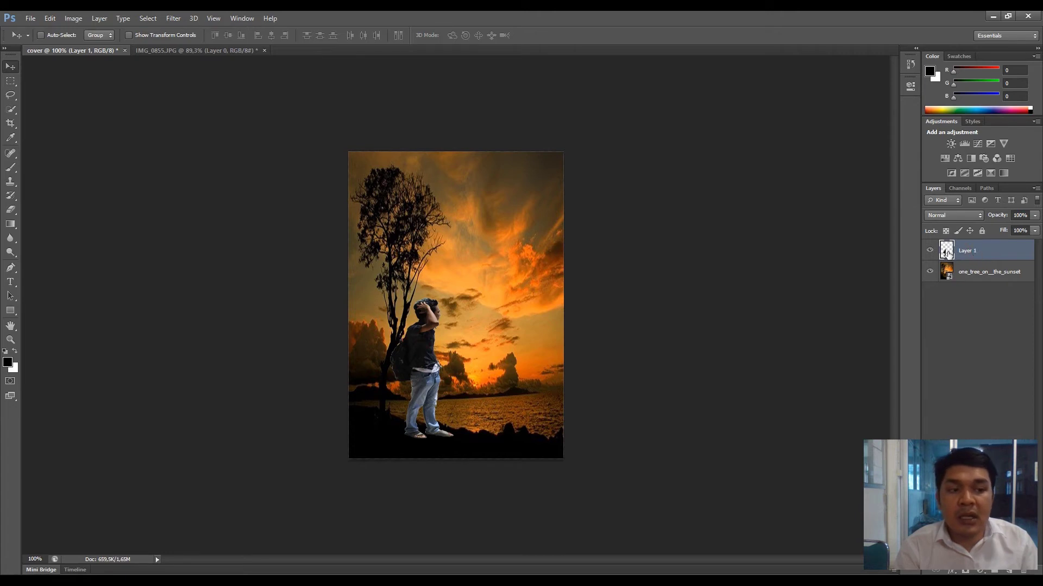
# Step: Darken the man on Layer 1 into a silhouette with Levels, setting the white output level to 18
pyautogui.click(981, 275)
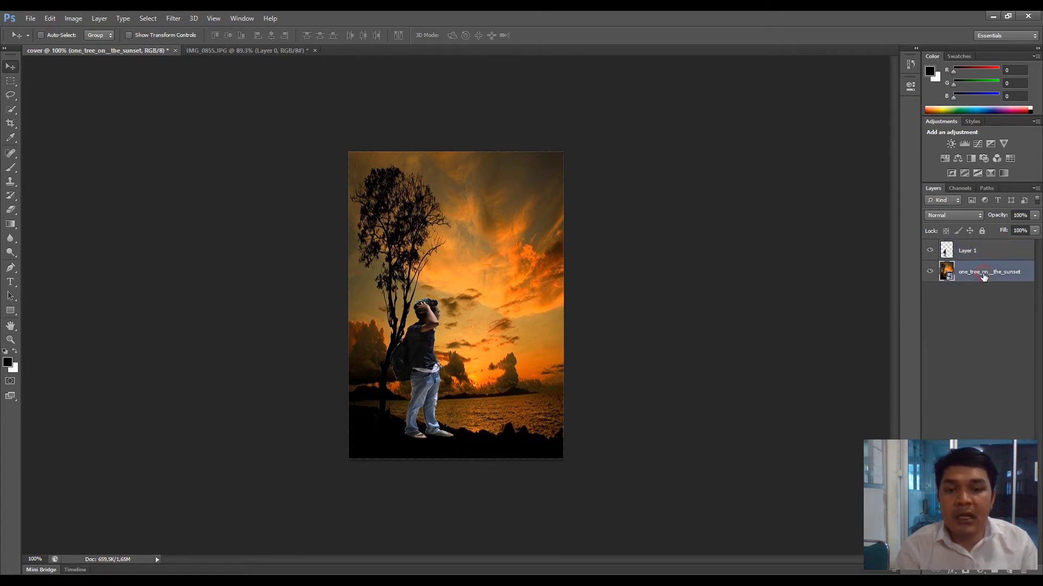
pyautogui.click(969, 255)
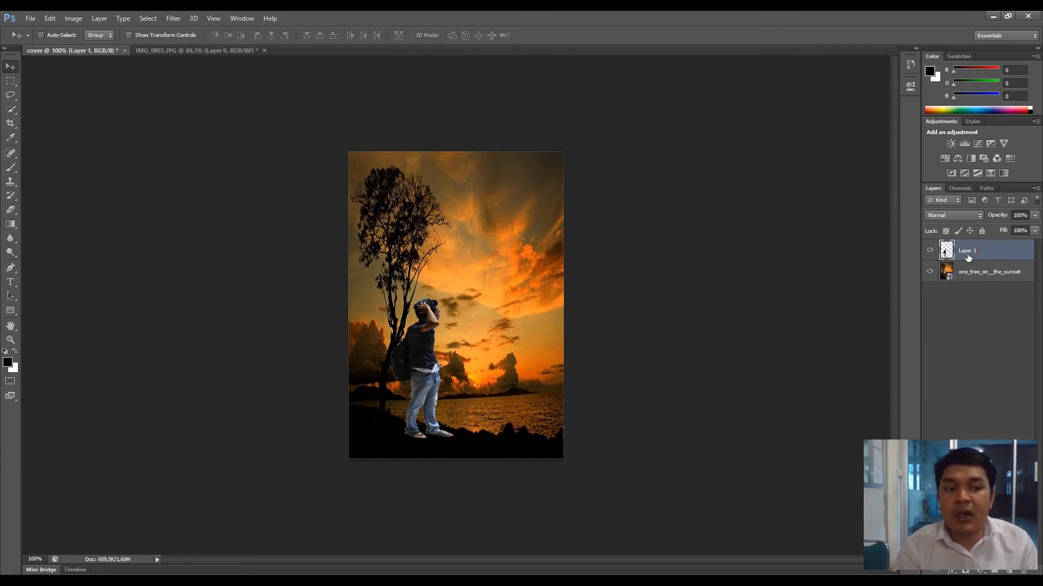
pyautogui.click(74, 19)
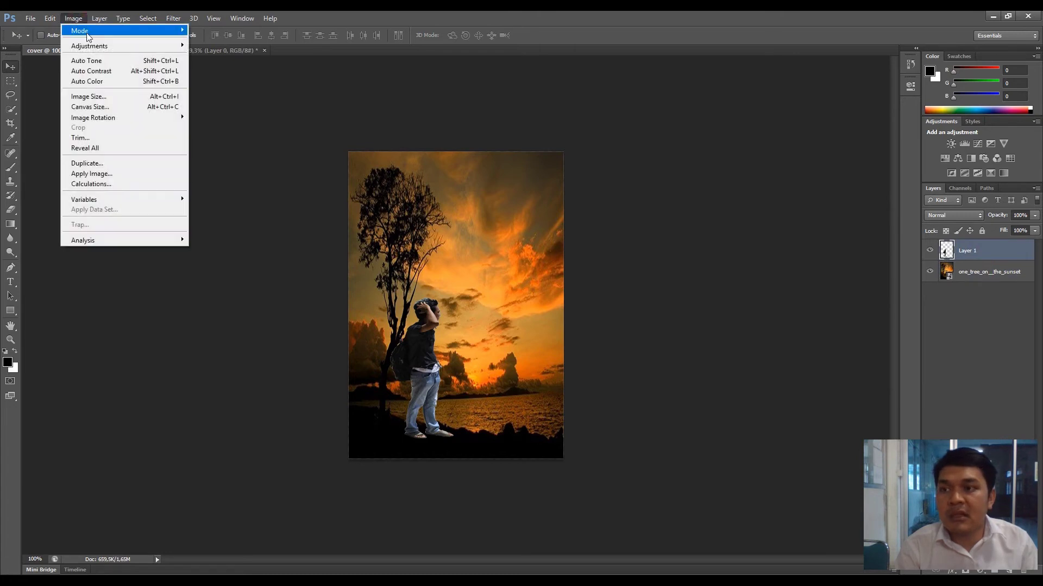
pyautogui.moveTo(118, 45)
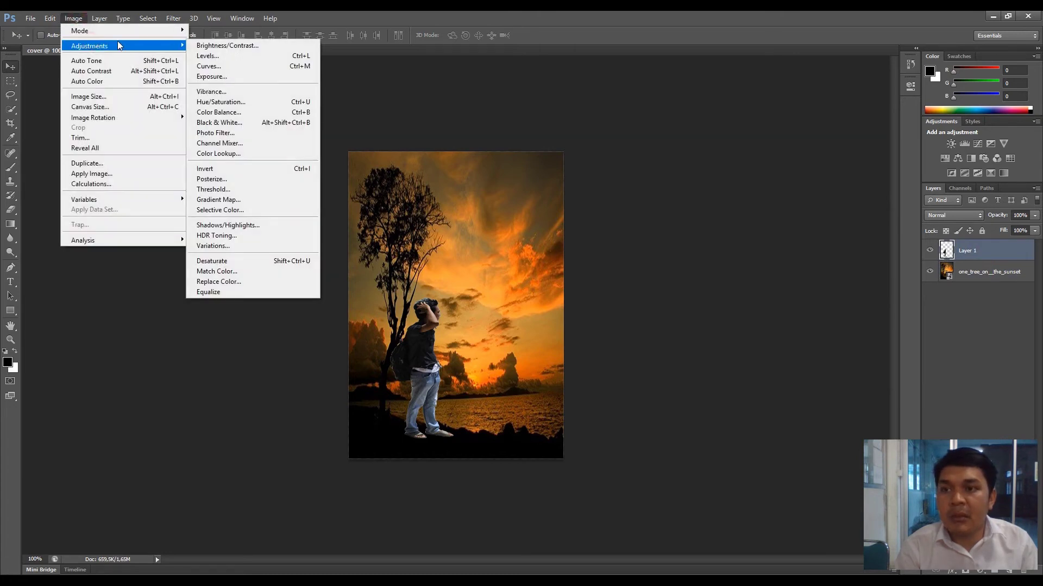
pyautogui.click(208, 55)
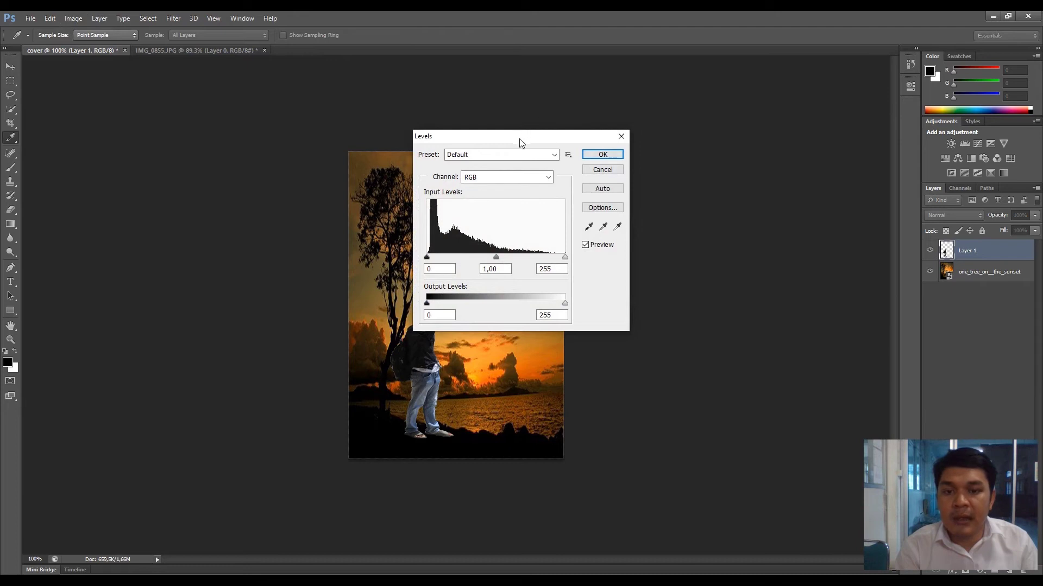
pyautogui.moveTo(521, 143); pyautogui.dragTo(697, 250)
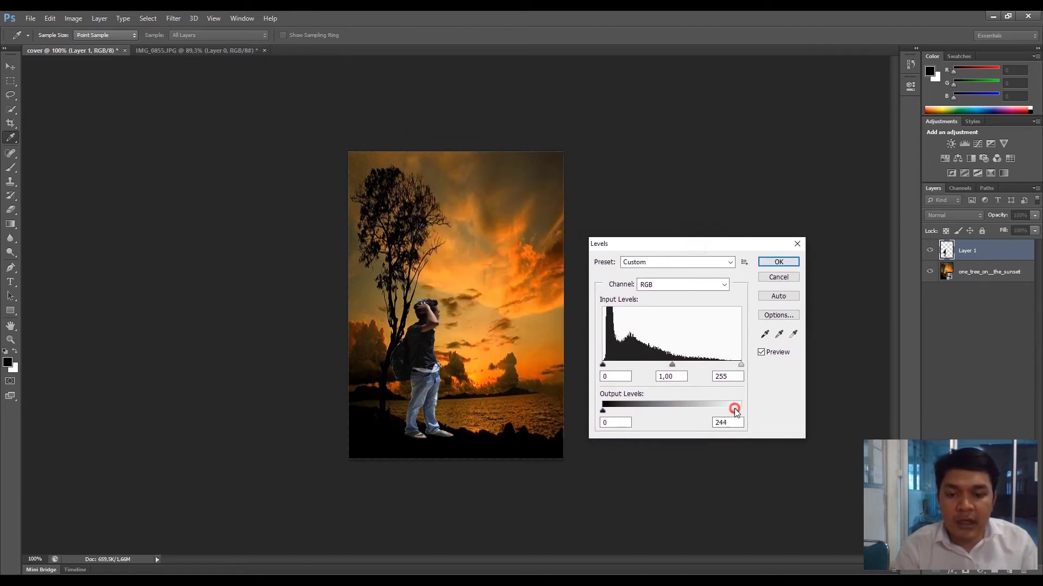
pyautogui.moveTo(716, 411); pyautogui.dragTo(625, 406)
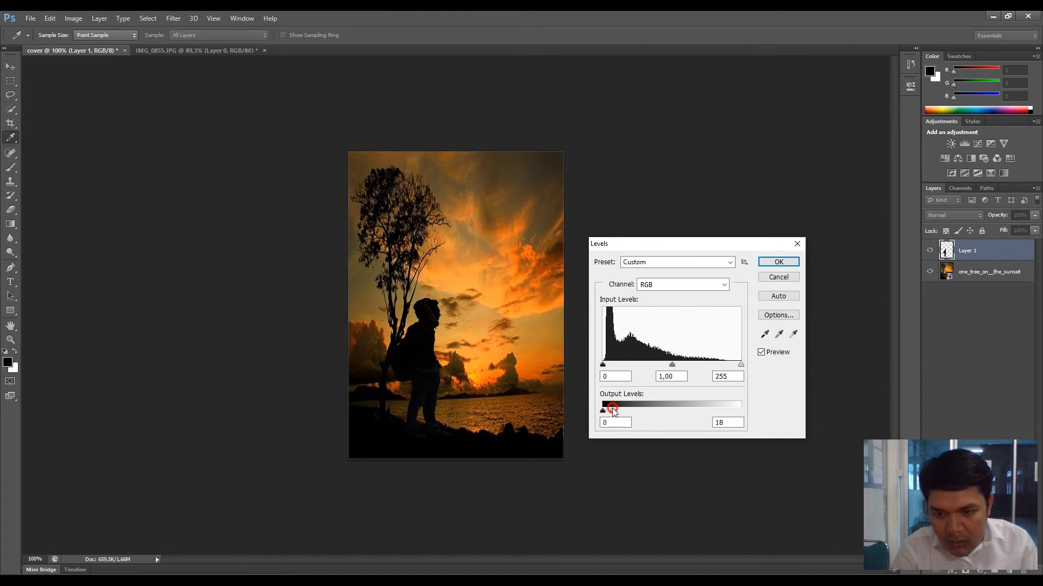
pyautogui.moveTo(611, 409); pyautogui.dragTo(611, 408)
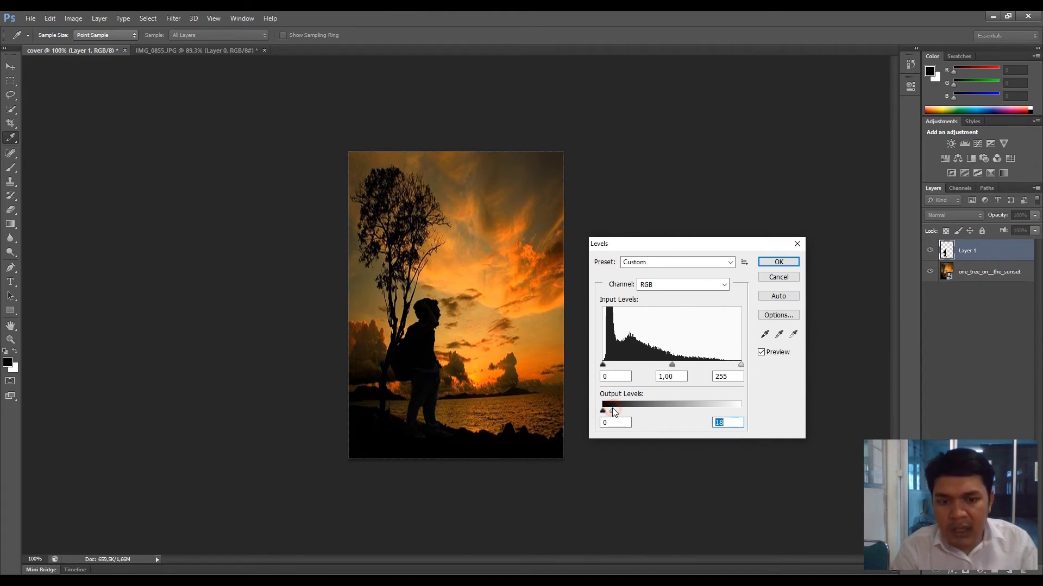
pyautogui.click(786, 262)
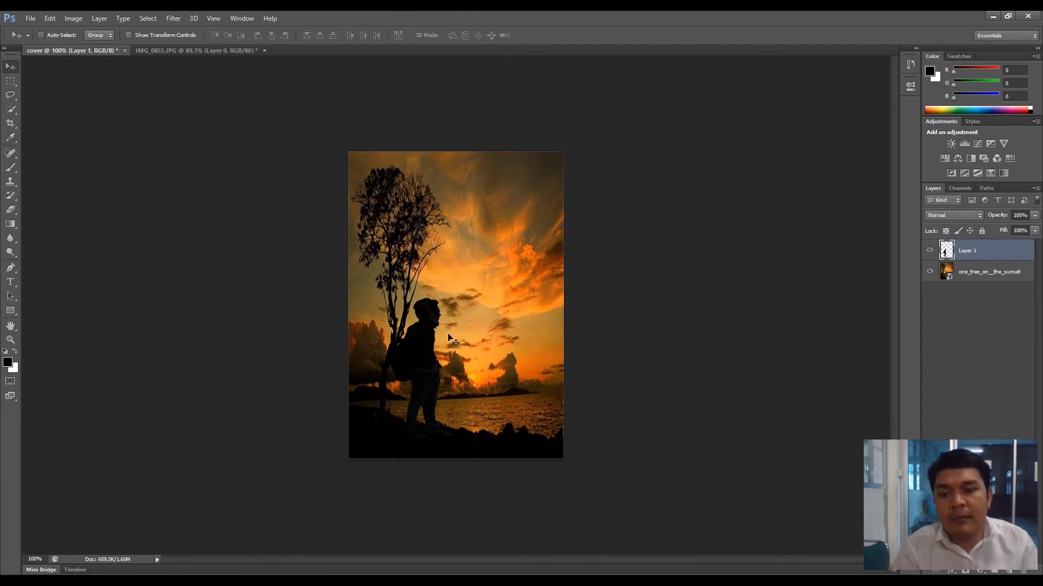
# Step: Move the silhouetted man slightly away from the tree and scale him to about 91% width and 99% height with Free Transform
pyautogui.moveTo(412, 348); pyautogui.dragTo(430, 346)
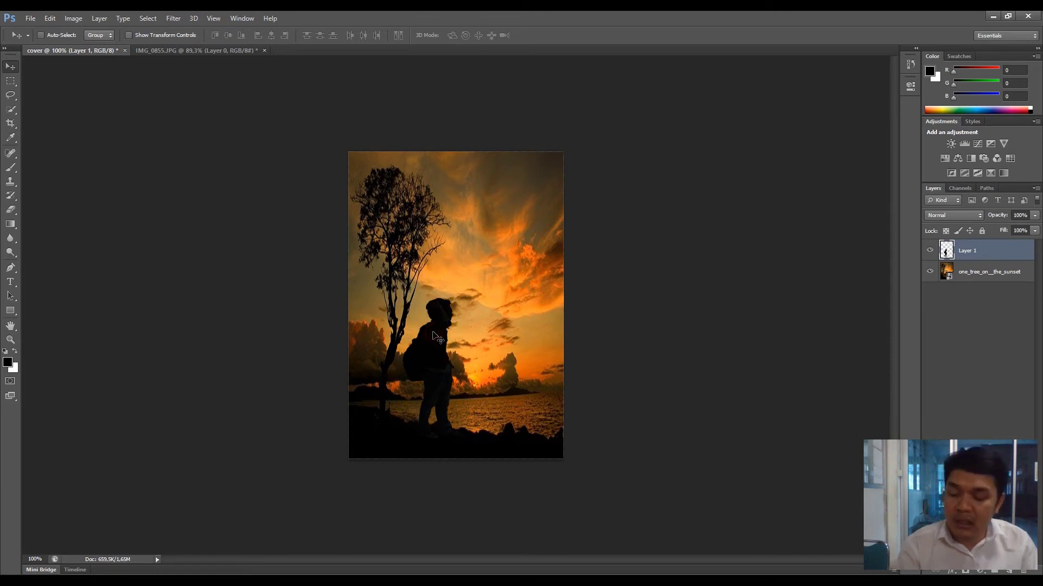
pyautogui.hotkey('ctrl', 't')
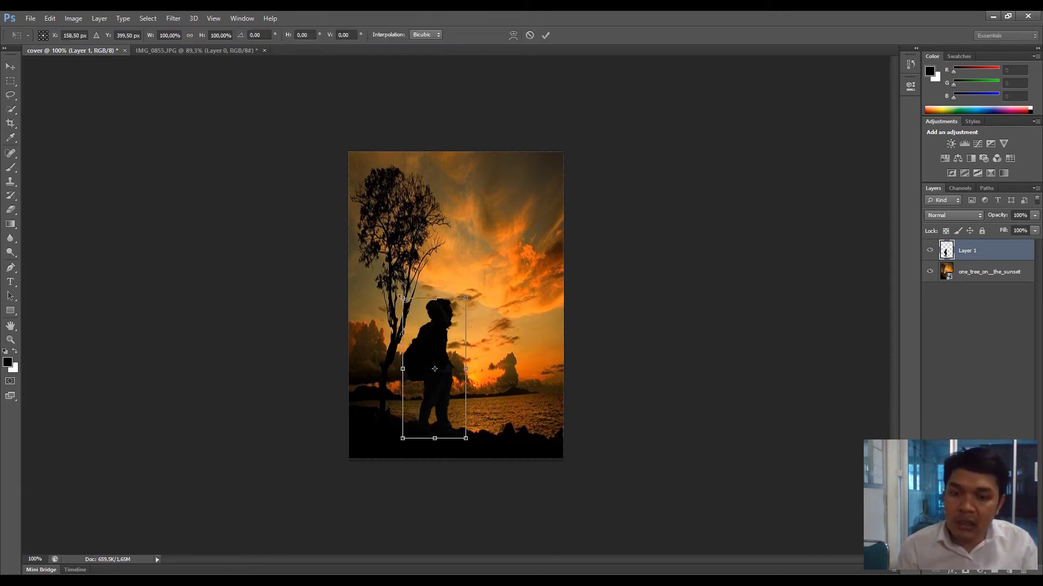
pyautogui.moveTo(403, 298); pyautogui.dragTo(439, 298)
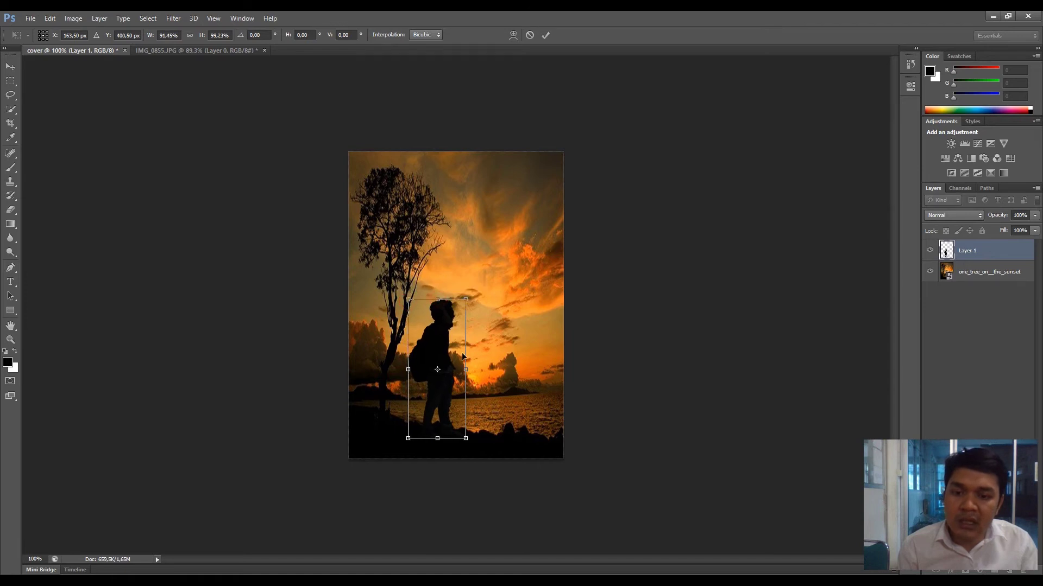
pyautogui.press('Return')
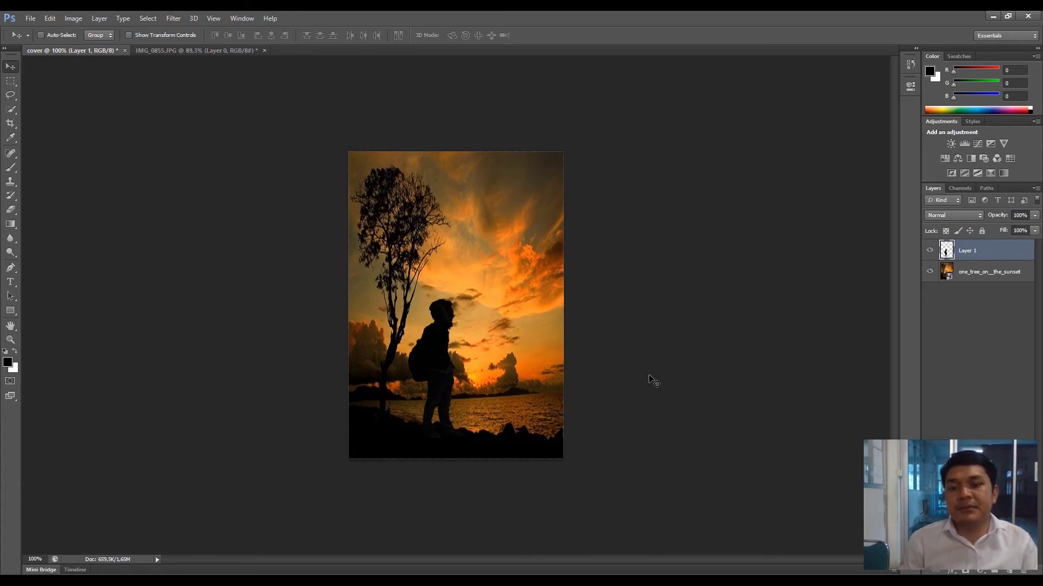
# Step: Stretch the silhouetted man slightly taller with Free Transform, and narrow him to about 96% width in a second transform
pyautogui.click(441, 345)
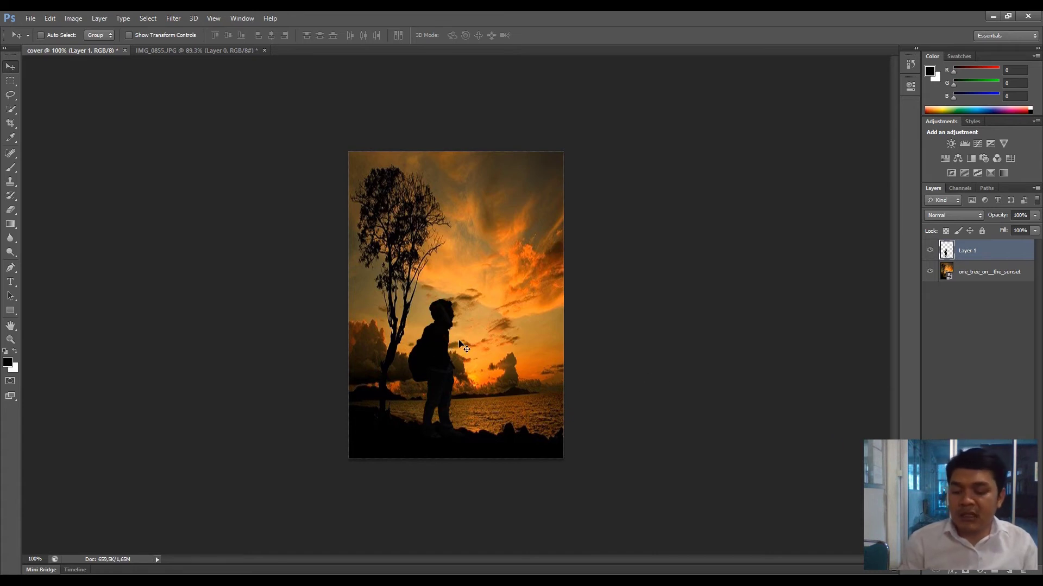
pyautogui.hotkey('ctrl', 't')
pyautogui.moveTo(466, 299); pyautogui.dragTo(470, 290)
pyautogui.press('Return')
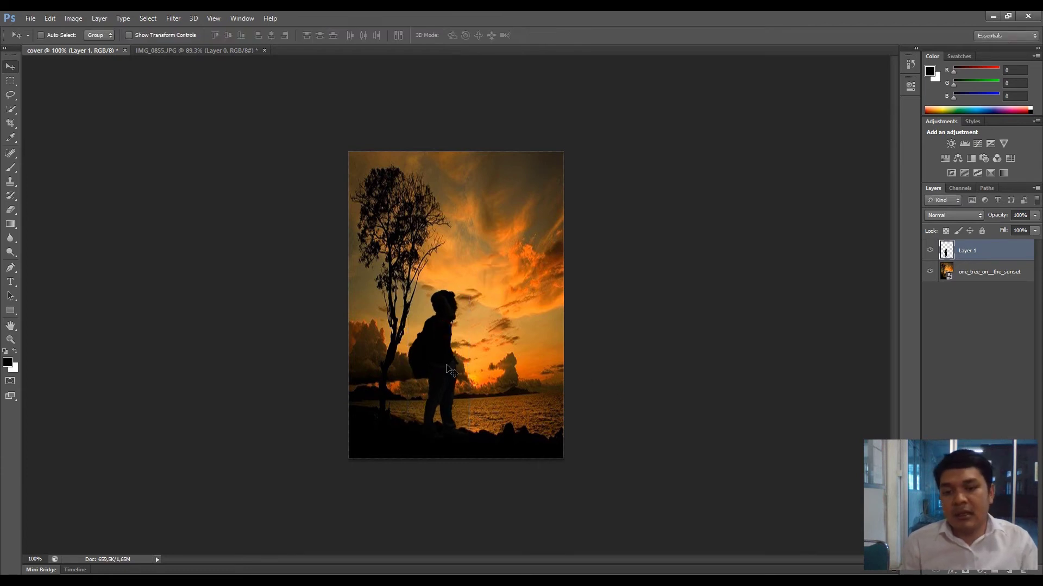
pyautogui.hotkey('ctrl', 't')
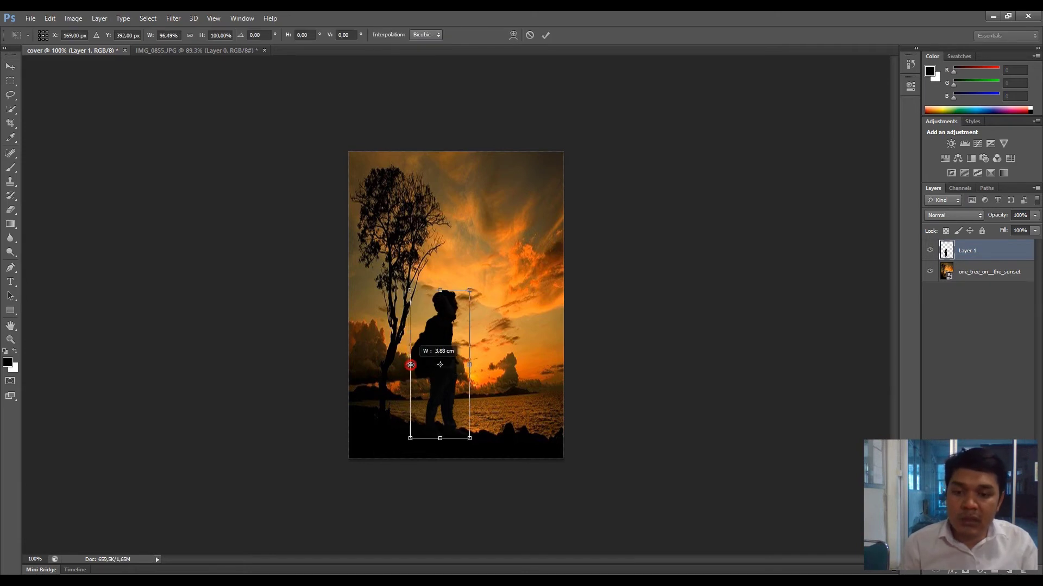
pyautogui.doubleClick(443, 333)
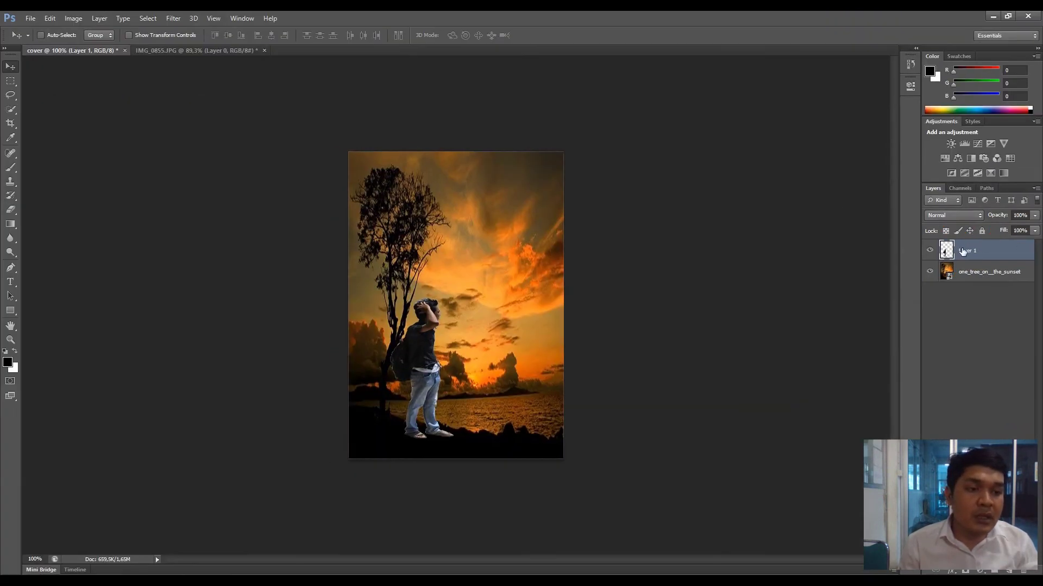
# Step: Duplicate the man's layer within the cover document
pyautogui.rightClick(963, 251)
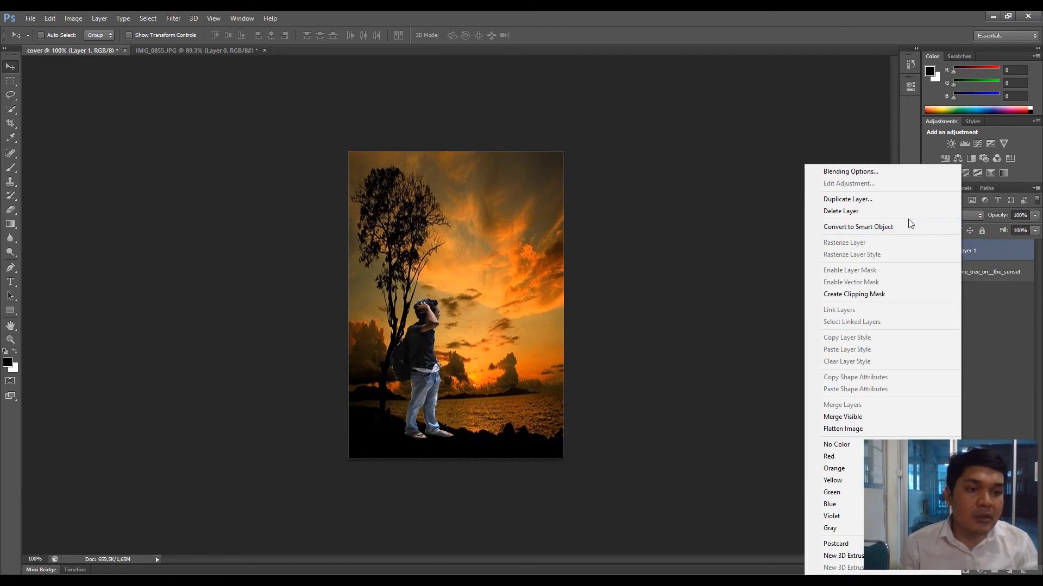
pyautogui.press('Escape')
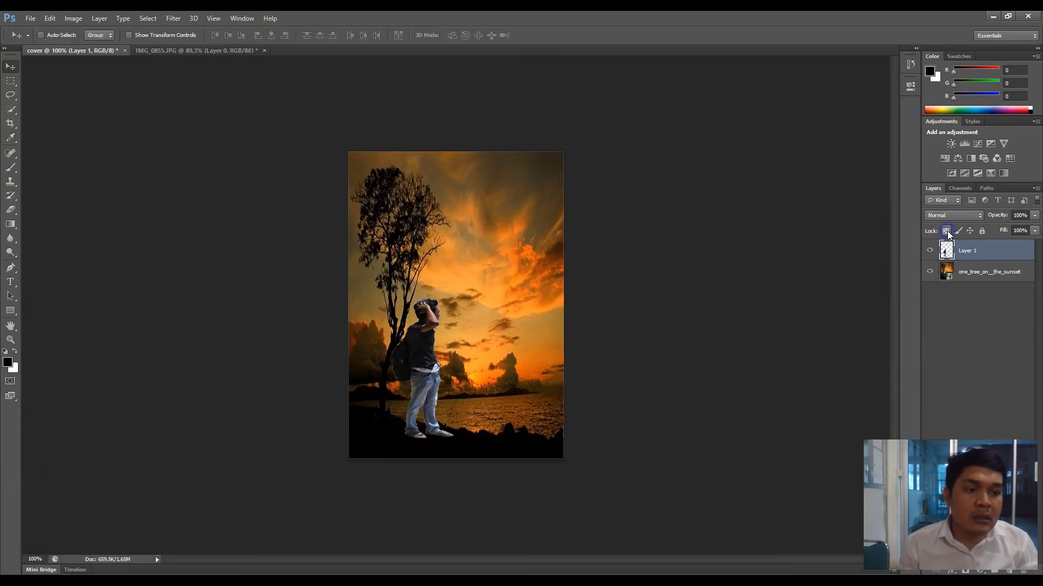
pyautogui.rightClick(967, 249)
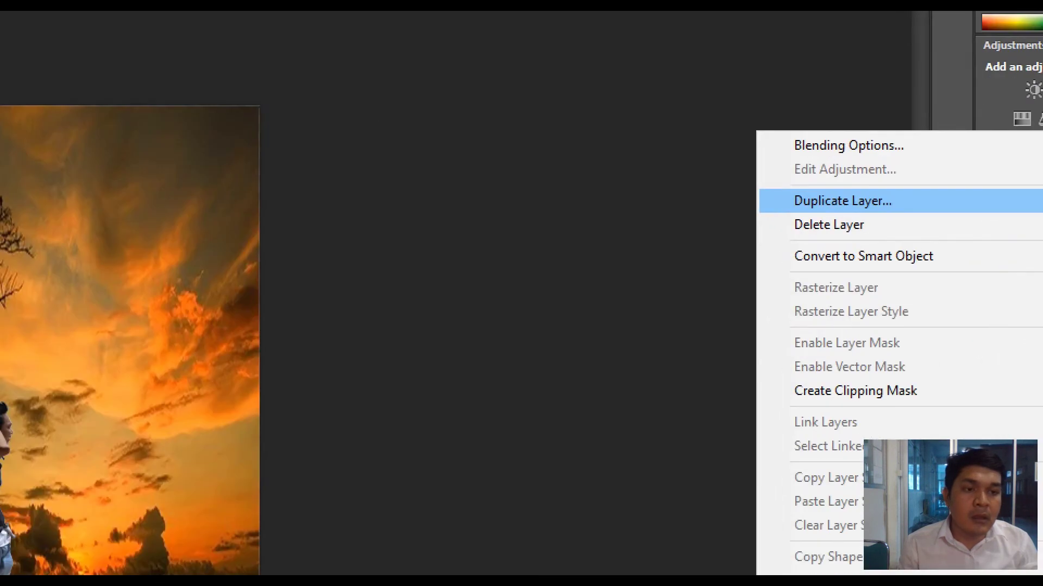
pyautogui.click(868, 199)
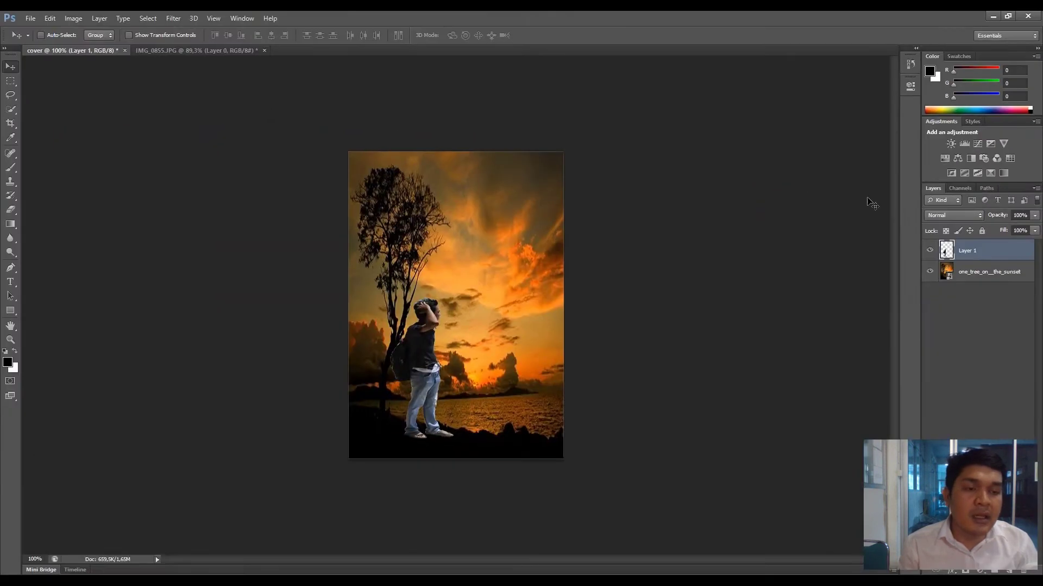
pyautogui.rightClick(978, 247)
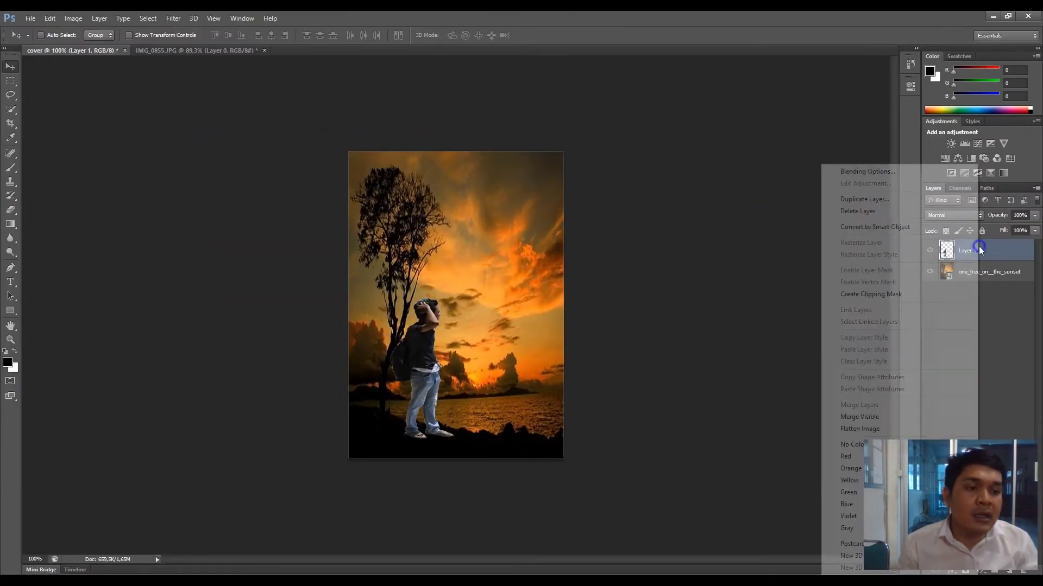
pyautogui.click(897, 200)
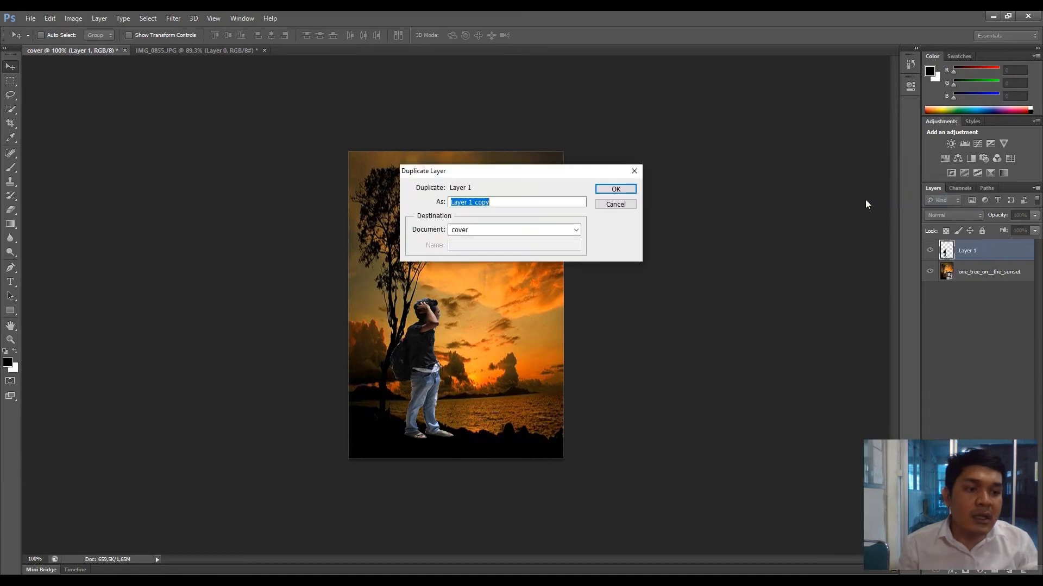
pyautogui.click(624, 185)
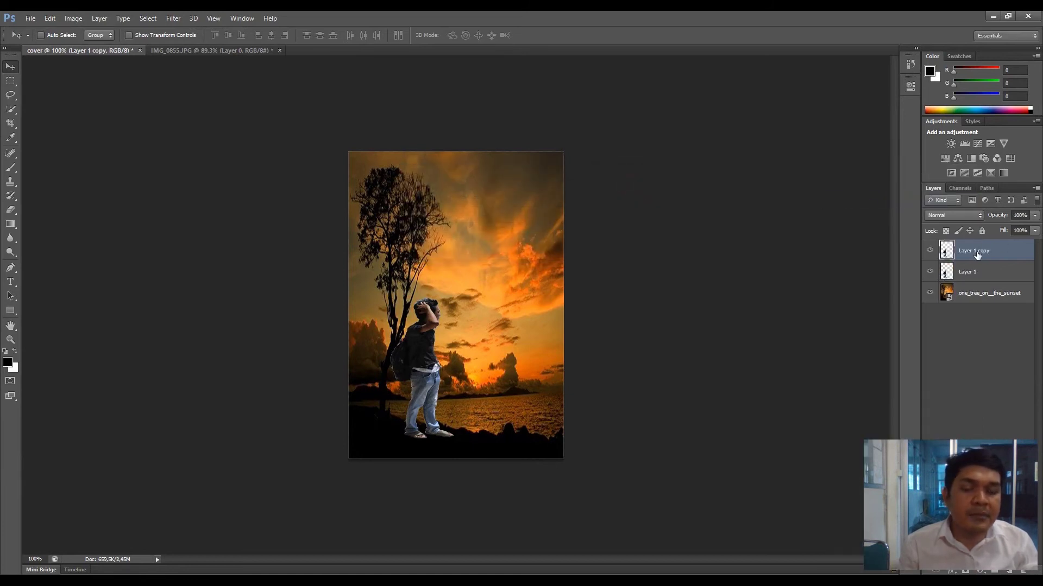
# Step: Darken the duplicated man into a silhouette with Levels at a white output level of about 8, and move him just right of the original
pyautogui.click(70, 18)
pyautogui.moveTo(98, 46)
pyautogui.click(207, 57)
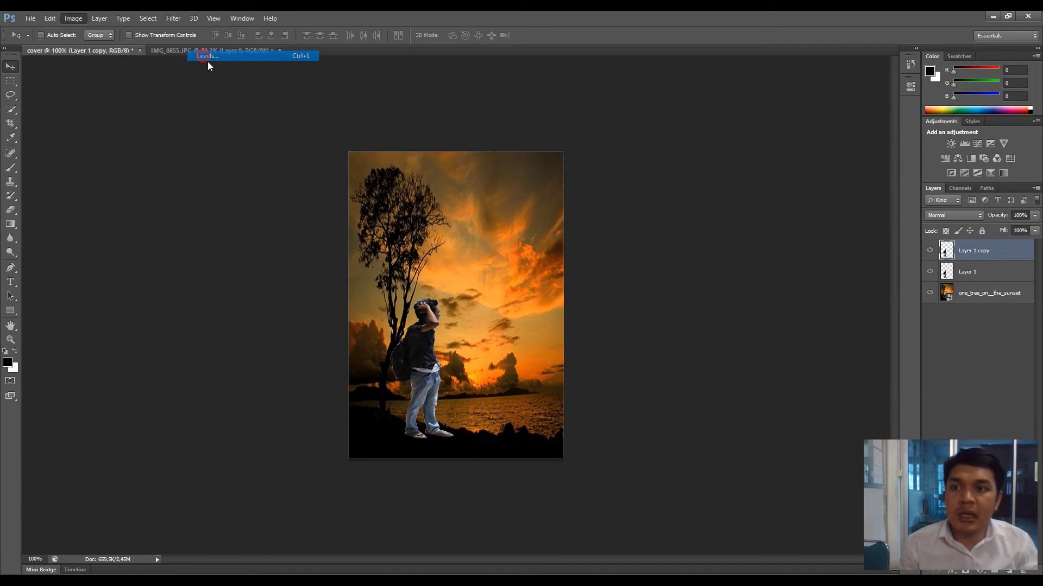
pyautogui.press('Tab')
pyautogui.moveTo(741, 412); pyautogui.dragTo(607, 416)
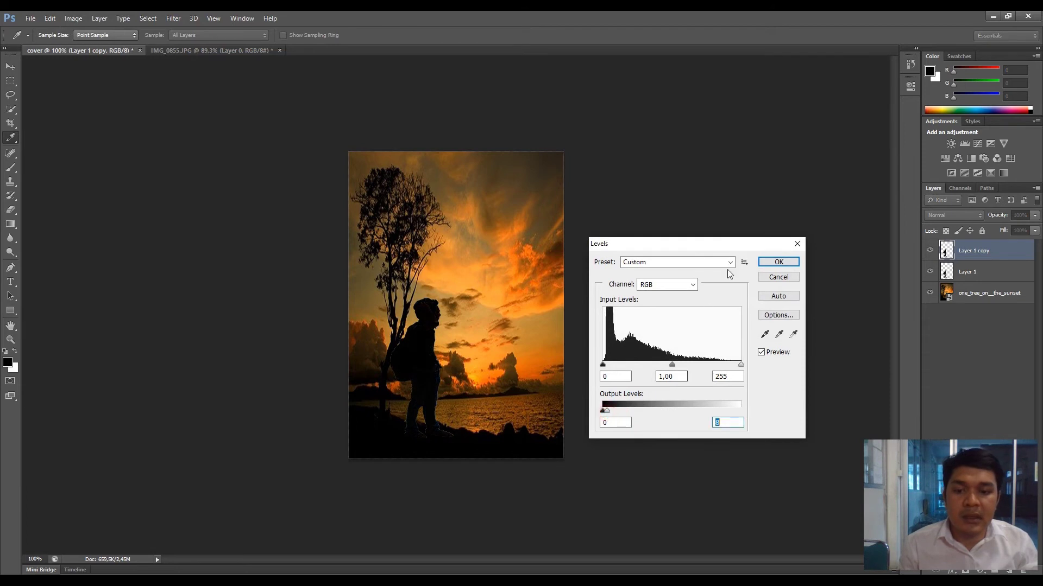
pyautogui.click(778, 262)
pyautogui.press('v')
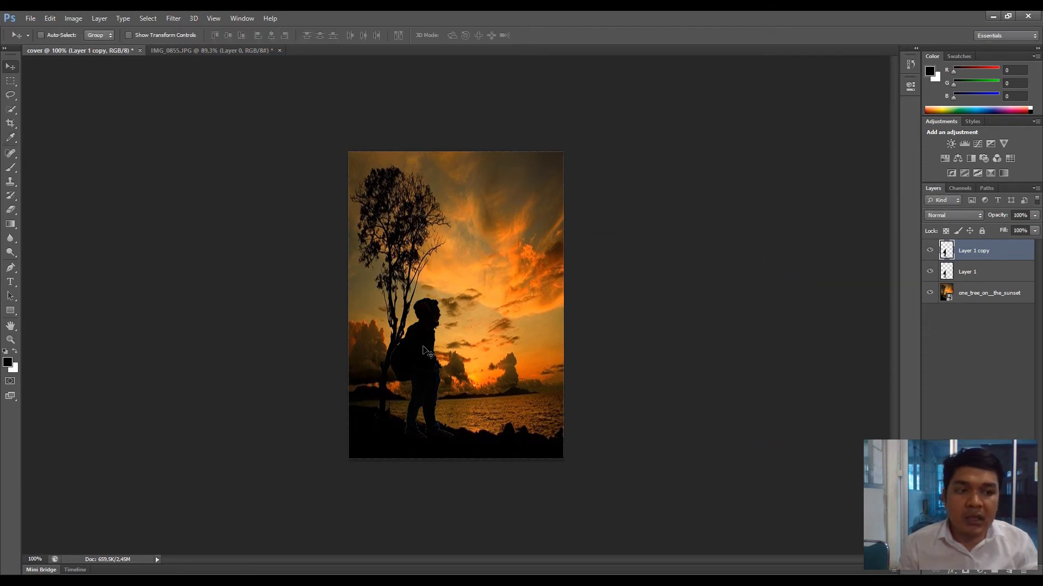
pyautogui.moveTo(423, 347); pyautogui.dragTo(452, 343)
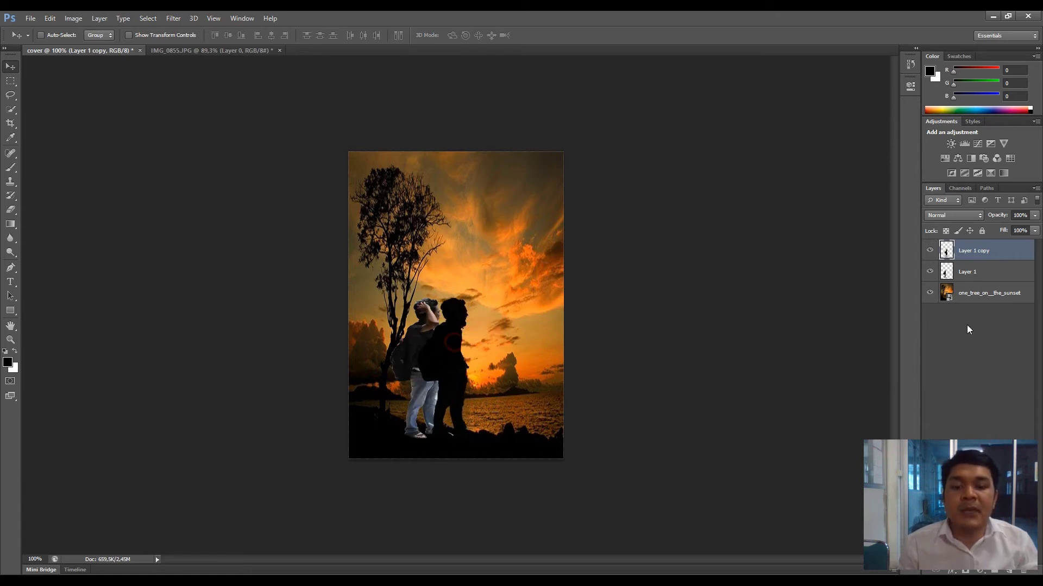
# Step: Bring Layer 1 above the silhouette layer and move the coloured man over the silhouette, leaving a narrow dark edge on his right
pyautogui.click(980, 273)
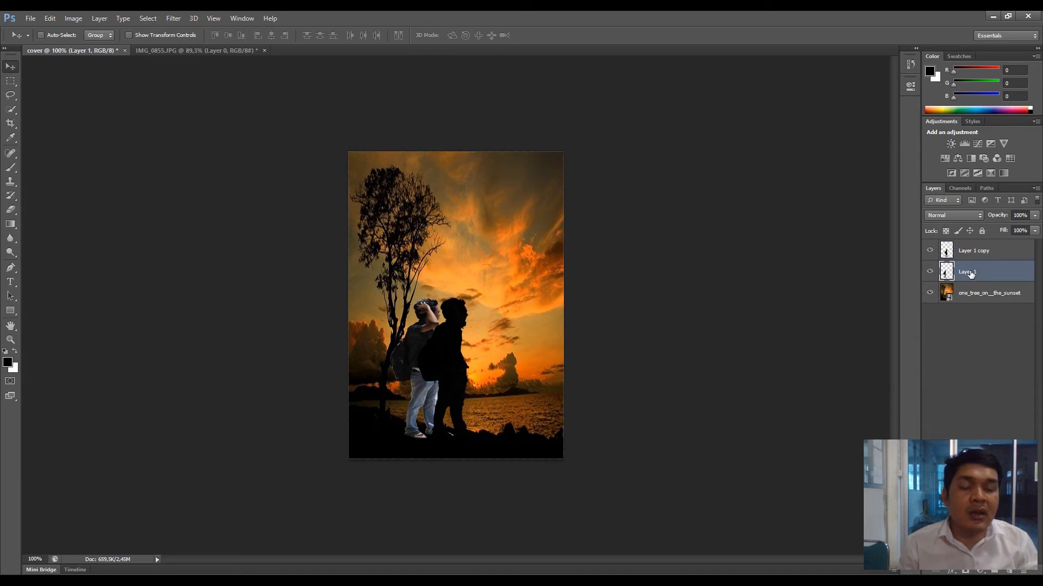
pyautogui.moveTo(971, 273); pyautogui.dragTo(969, 250)
pyautogui.moveTo(452, 363); pyautogui.dragTo(472, 359)
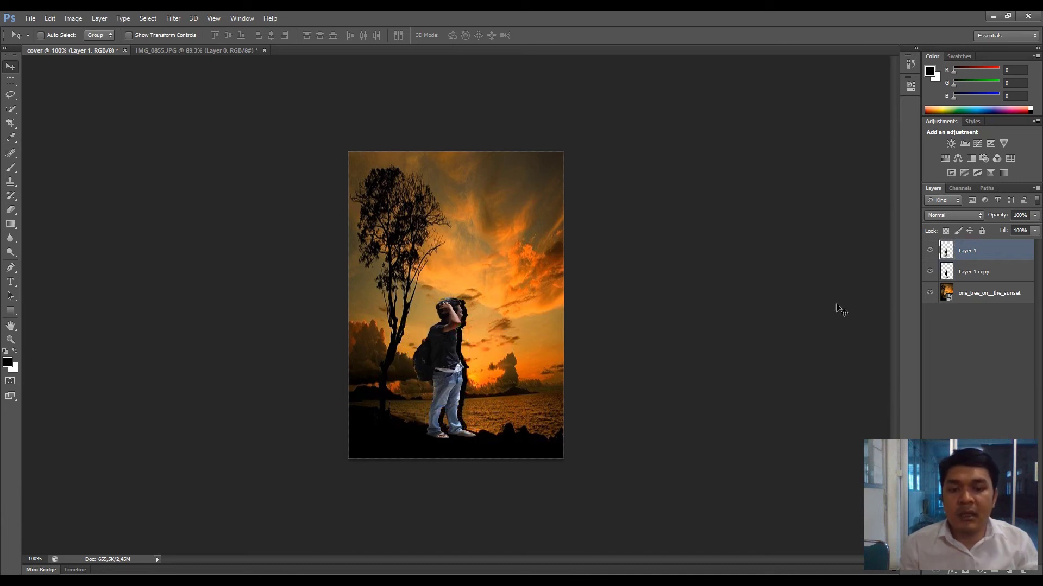
# Step: Flatten and widen the silhouette copy into a ground shadow at the man's feet with Free Transform, about 130% wide and 23% high
pyautogui.click(999, 278)
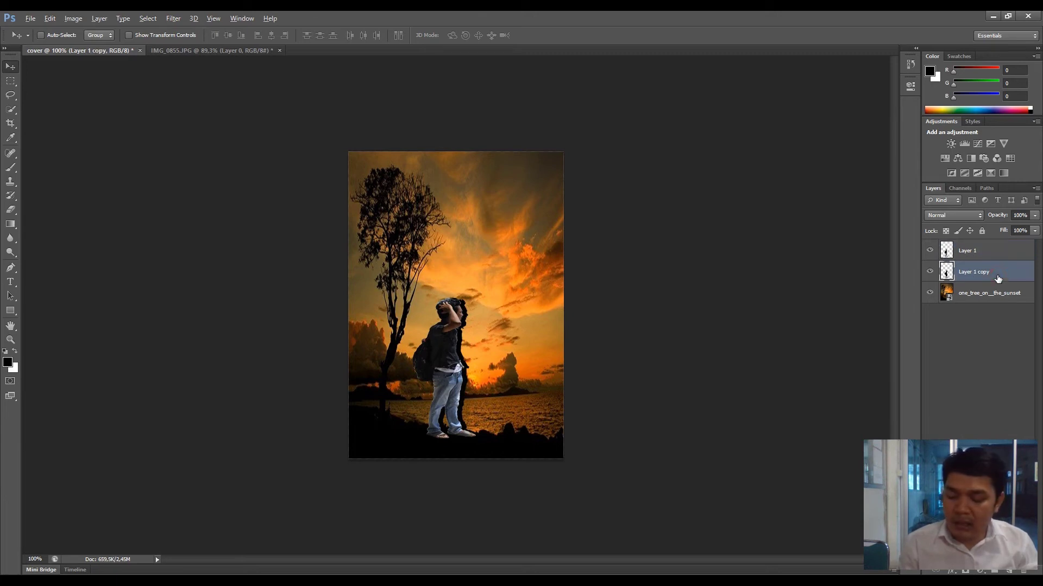
pyautogui.hotkey('ctrl', 't')
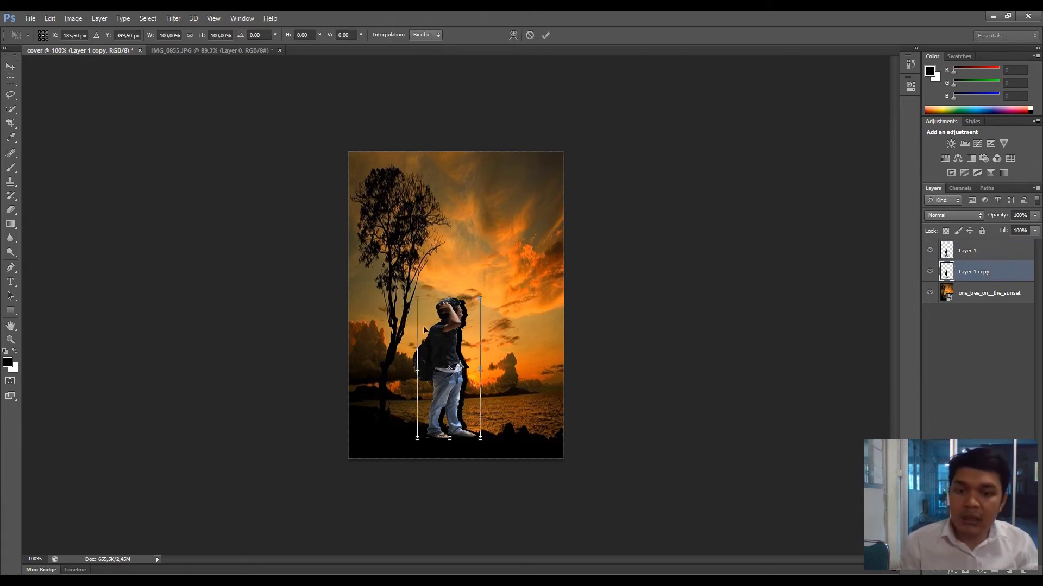
pyautogui.moveTo(480, 299)
pyautogui.mouseDown()
pyautogui.moveTo(532, 404)
pyautogui.moveTo(509, 419)
pyautogui.moveTo(467, 411)
pyautogui.moveTo(435, 420)
pyautogui.moveTo(460, 419)
pyautogui.mouseUp()
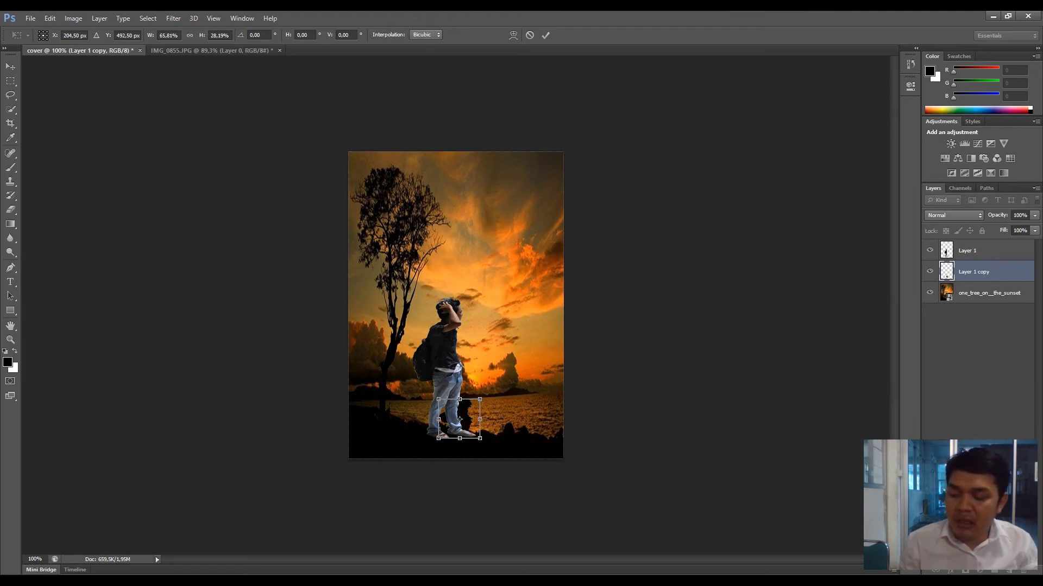
pyautogui.moveTo(544, 295)
pyautogui.mouseDown()
pyautogui.moveTo(522, 294)
pyautogui.moveTo(510, 330)
pyautogui.mouseUp()
pyautogui.moveTo(505, 297)
pyautogui.mouseDown()
pyautogui.moveTo(539, 330)
pyautogui.moveTo(528, 313)
pyautogui.moveTo(557, 313)
pyautogui.mouseUp()
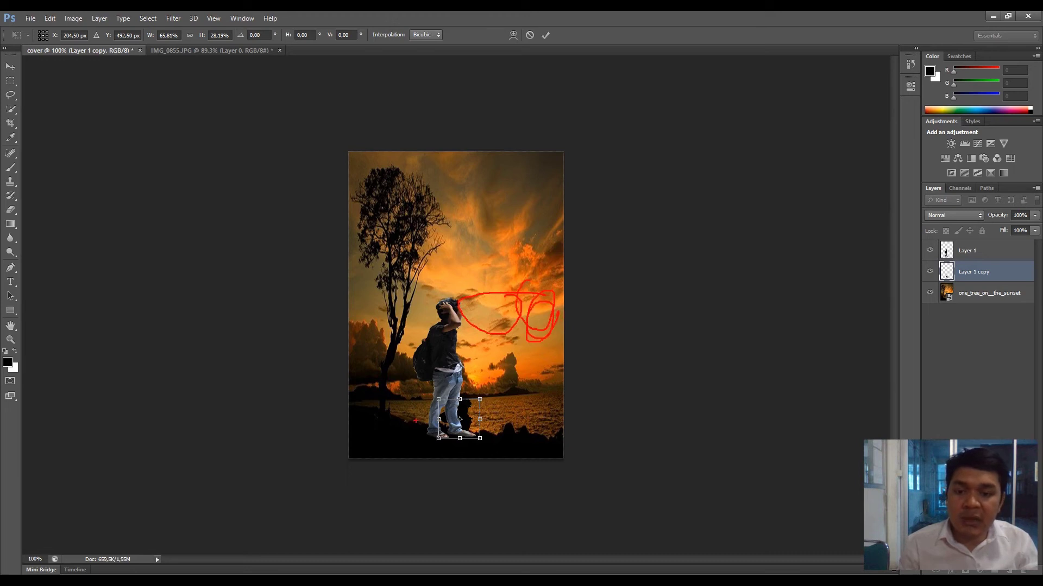
pyautogui.press('Escape')
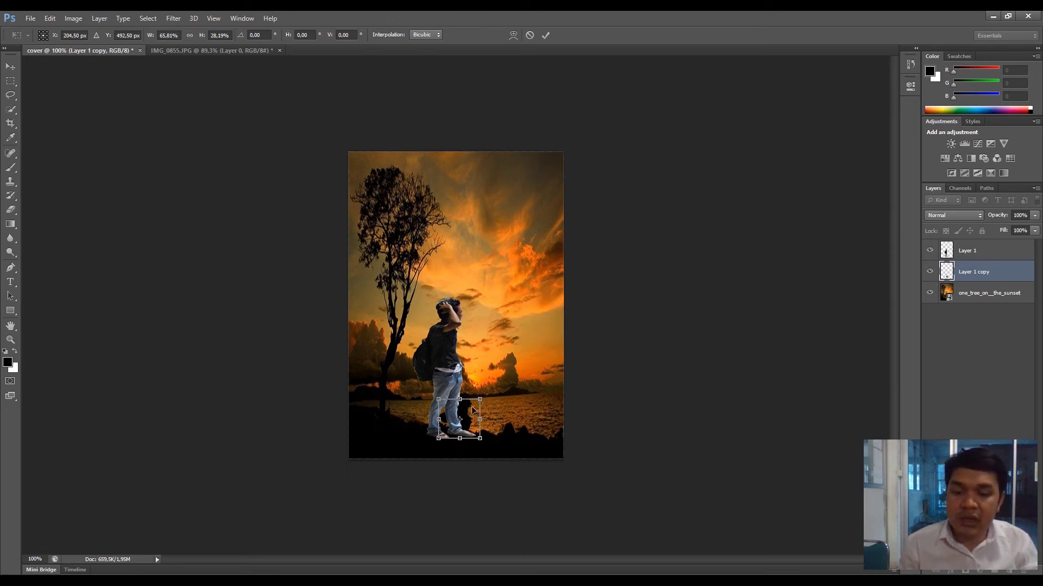
pyautogui.moveTo(432, 420); pyautogui.dragTo(391, 405)
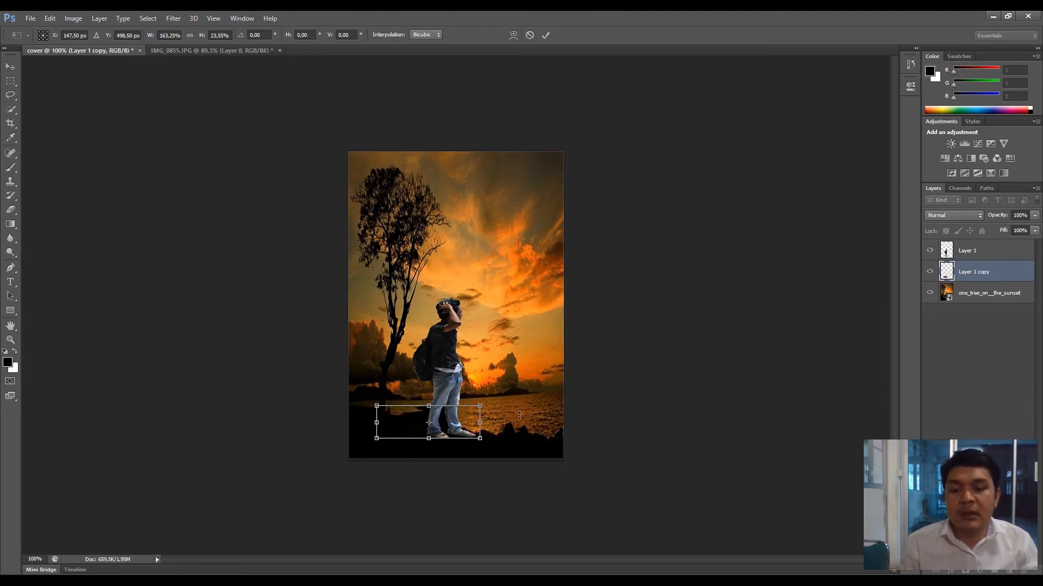
pyautogui.moveTo(480, 423); pyautogui.dragTo(383, 407)
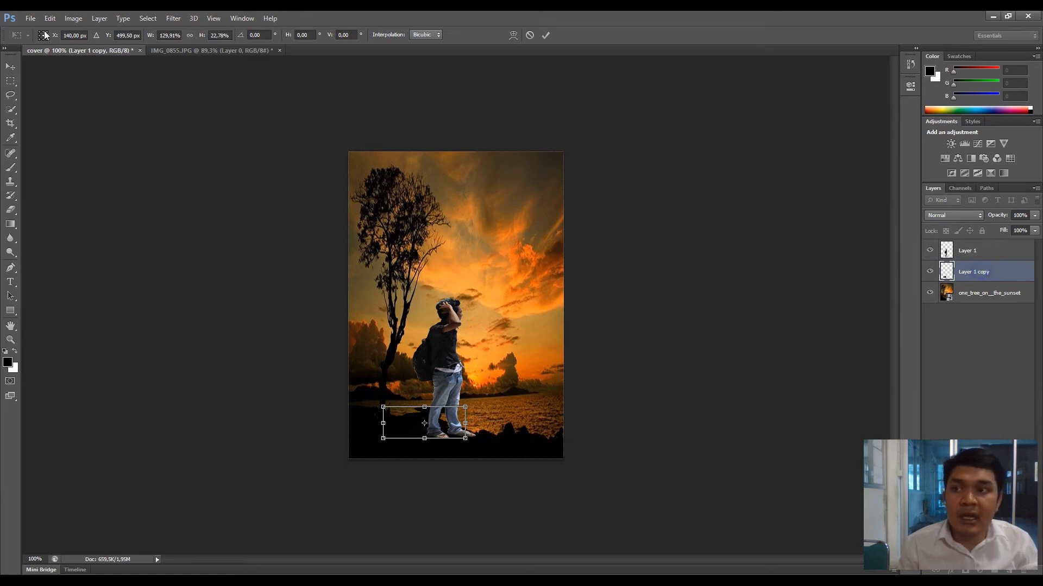
pyautogui.click(31, 19)
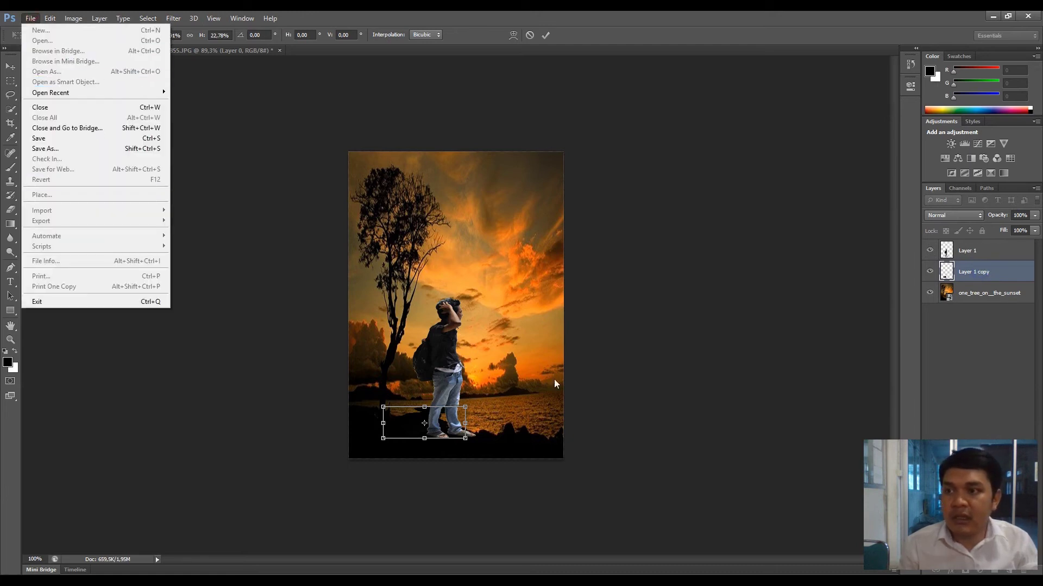
pyautogui.click(435, 422)
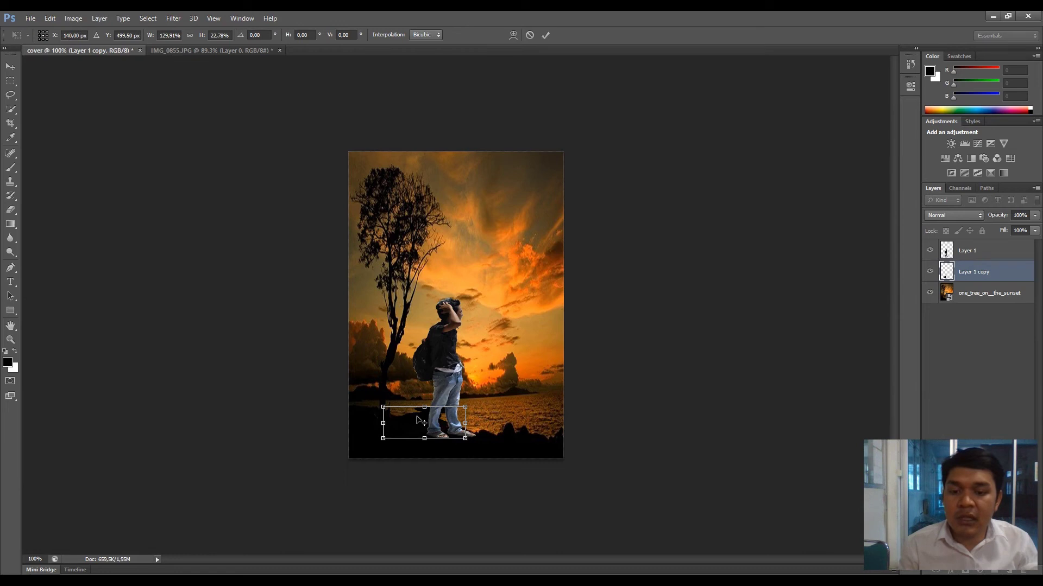
pyautogui.doubleClick(420, 418)
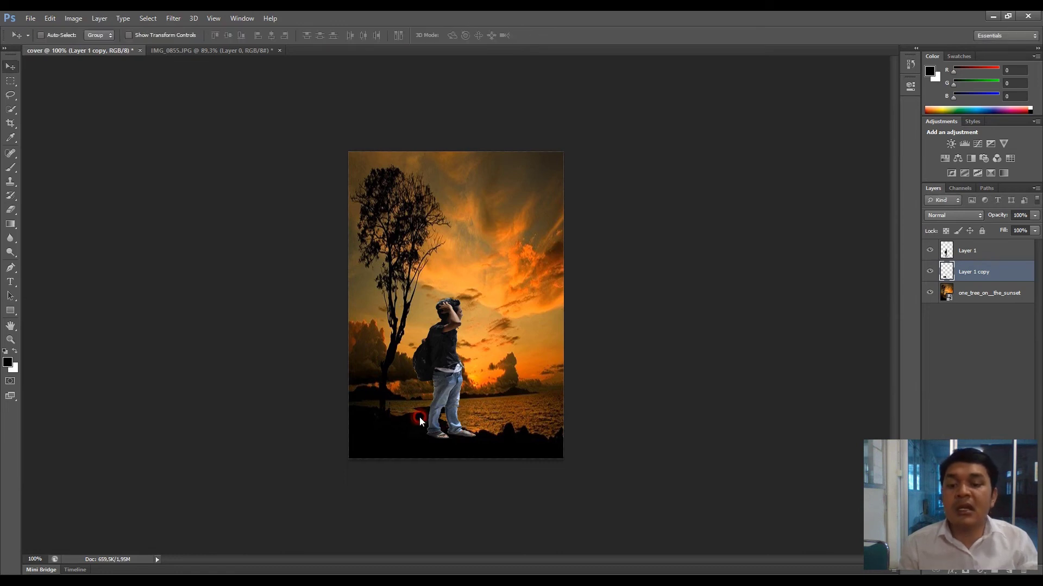
# Step: Delete the Layer 1 copy shadow layer
pyautogui.rightClick(973, 274)
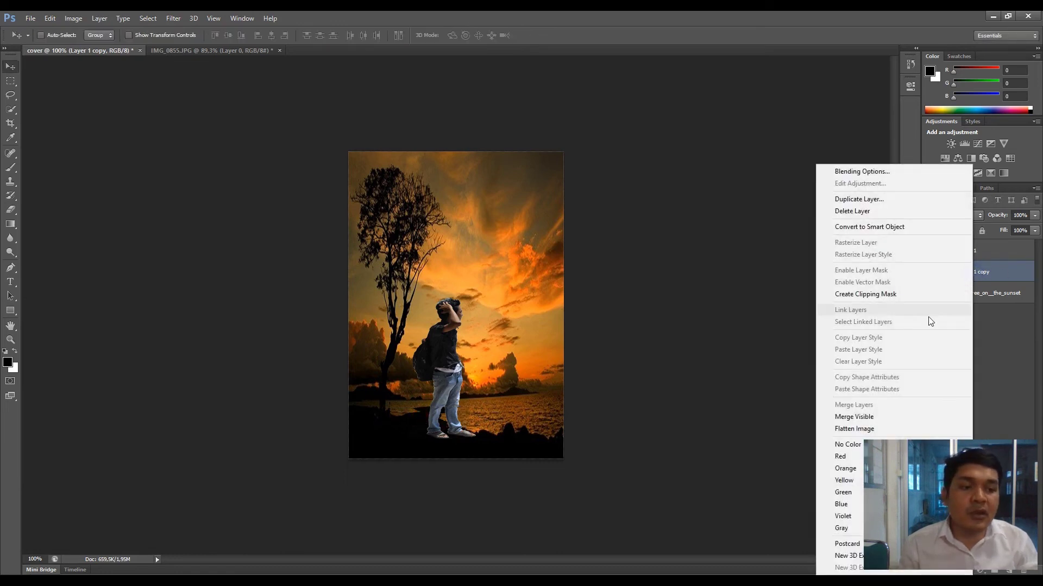
pyautogui.click(882, 212)
pyautogui.click(500, 222)
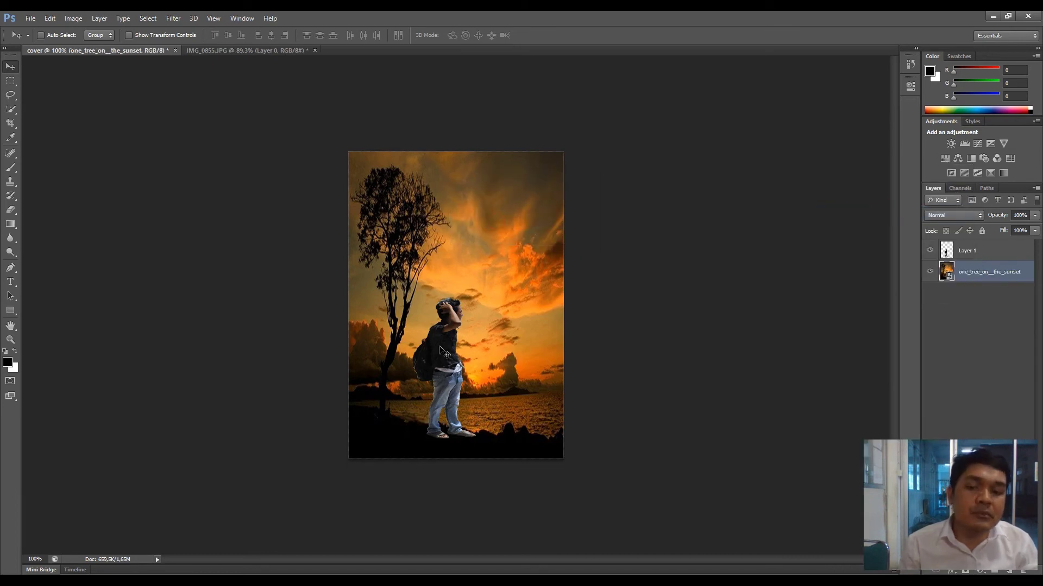
pyautogui.click(73, 18)
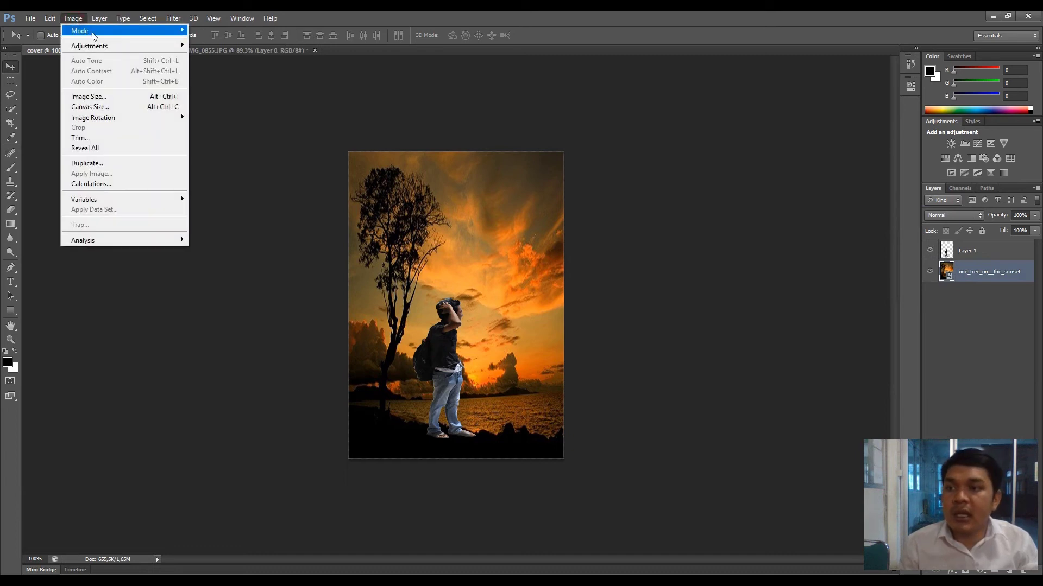
pyautogui.moveTo(87, 45)
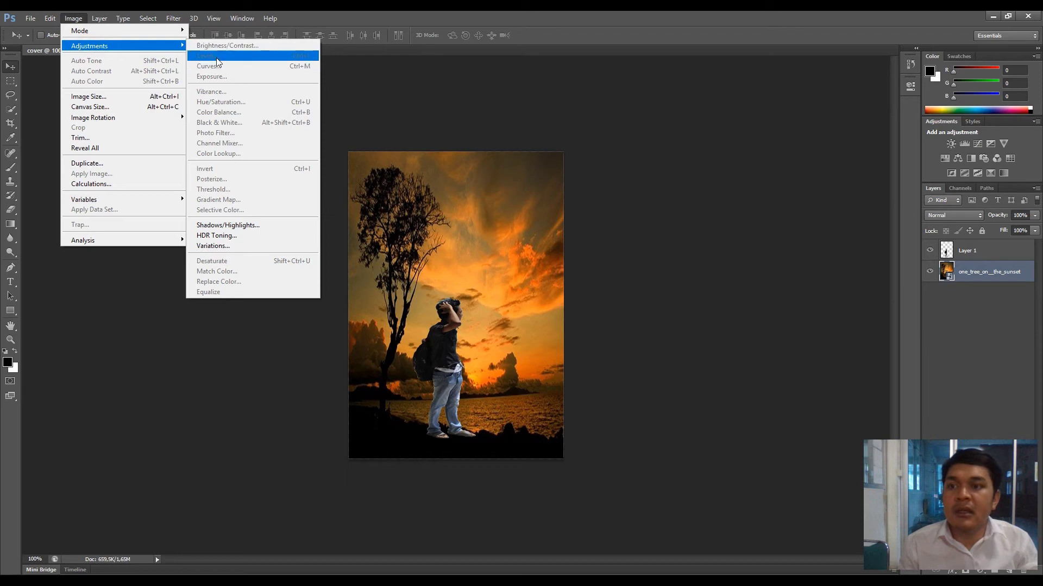
pyautogui.click(481, 280)
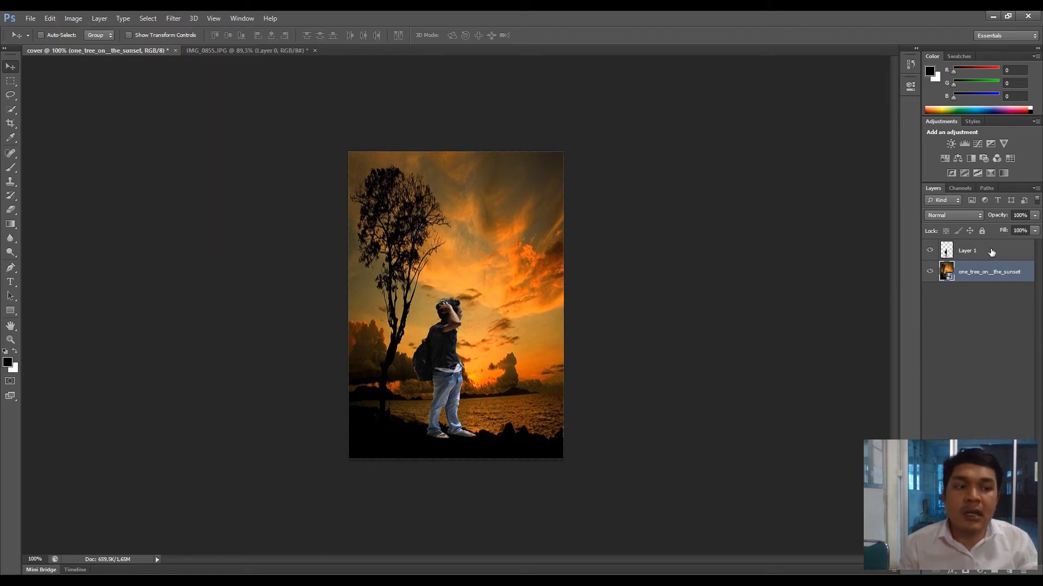
# Step: Darken the man on Layer 1 into a silhouette with Levels at a white output level of 12, and shift him slightly left towards the tree
pyautogui.click(957, 249)
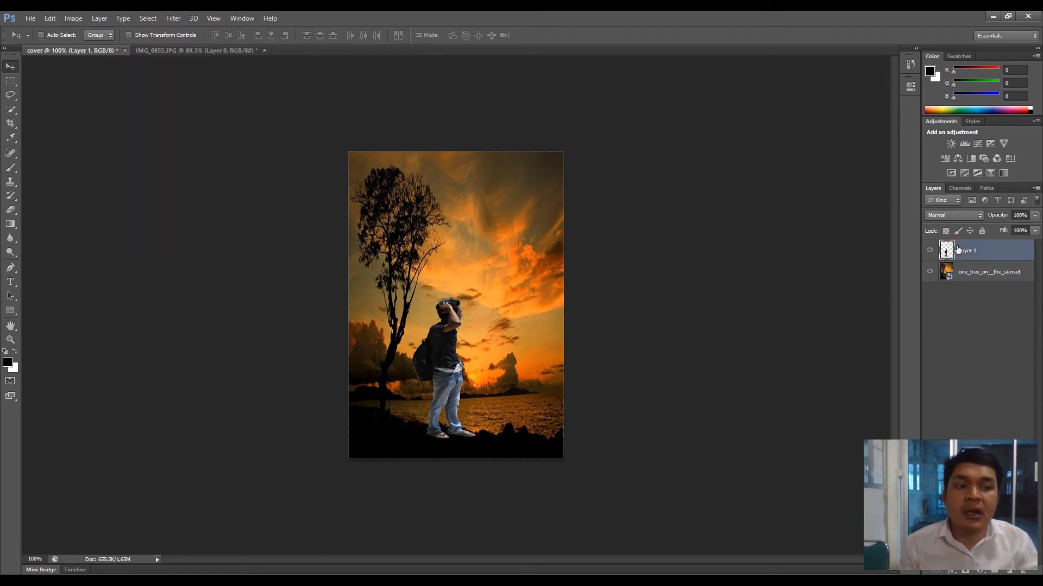
pyautogui.click(62, 18)
pyautogui.moveTo(103, 45)
pyautogui.click(217, 54)
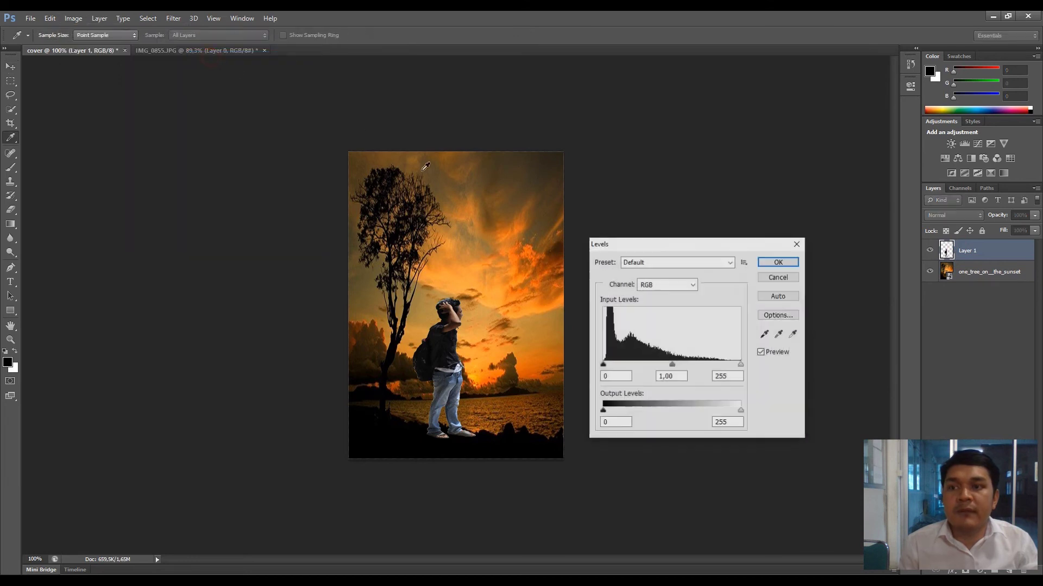
pyautogui.moveTo(742, 413); pyautogui.dragTo(610, 414)
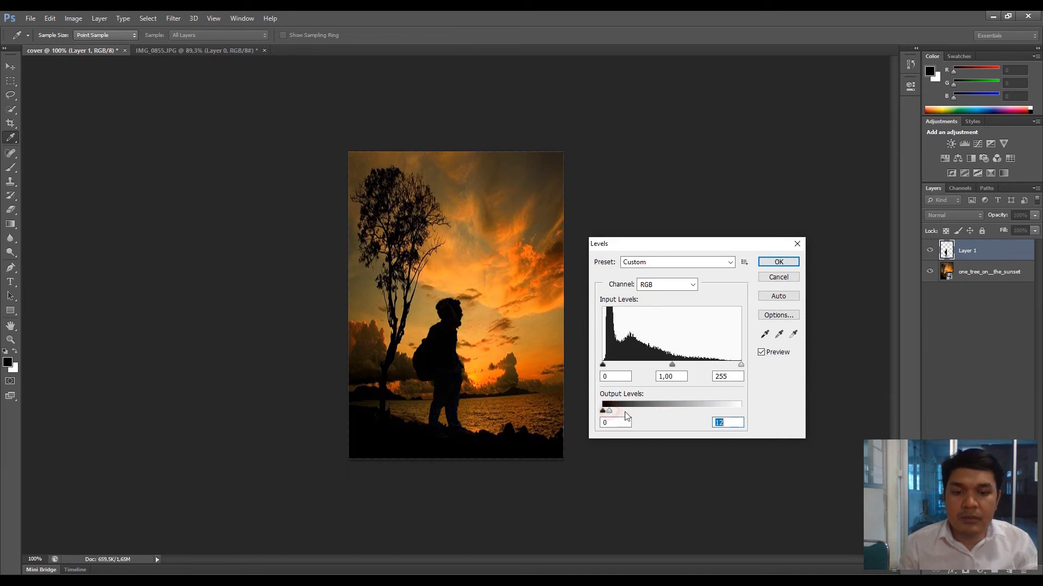
pyautogui.click(762, 264)
pyautogui.press('v')
pyautogui.moveTo(434, 354); pyautogui.dragTo(427, 350)
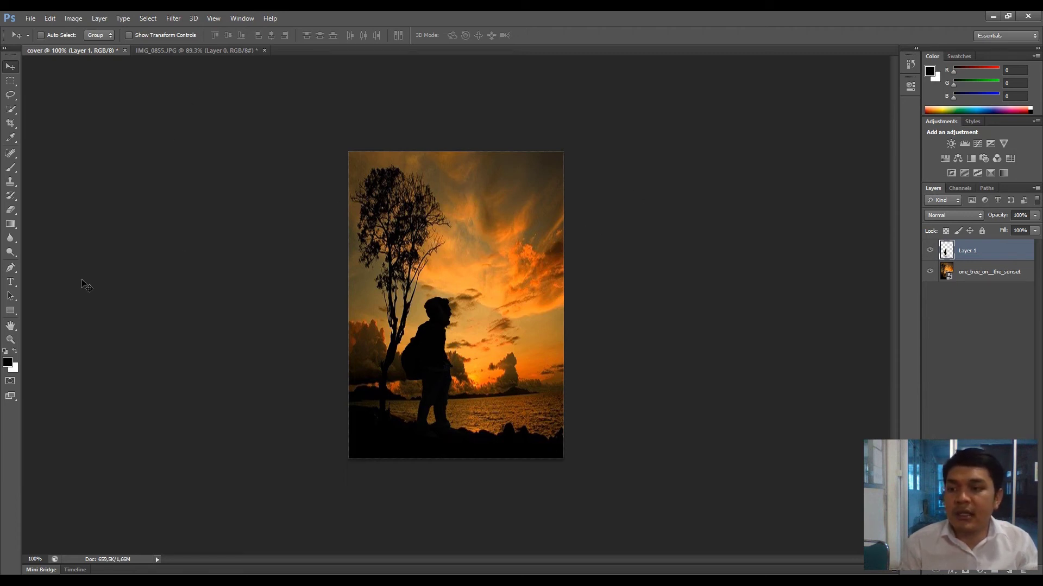
# Step: Add the title text "Antara Kau dan Ibumu" in the sky to the right of the tree
pyautogui.click(11, 283)
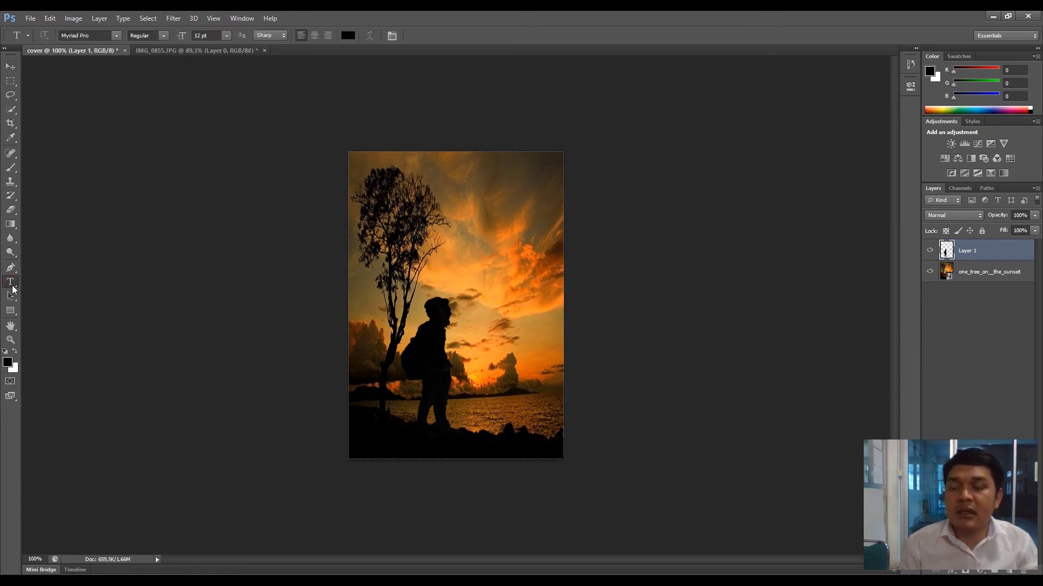
pyautogui.click(470, 200)
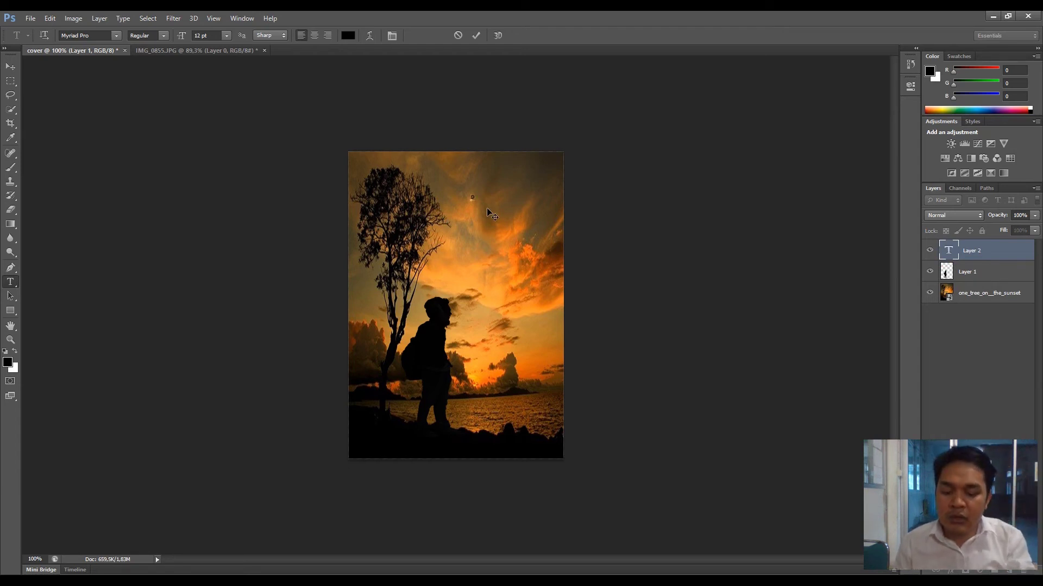
pyautogui.write('Puia')
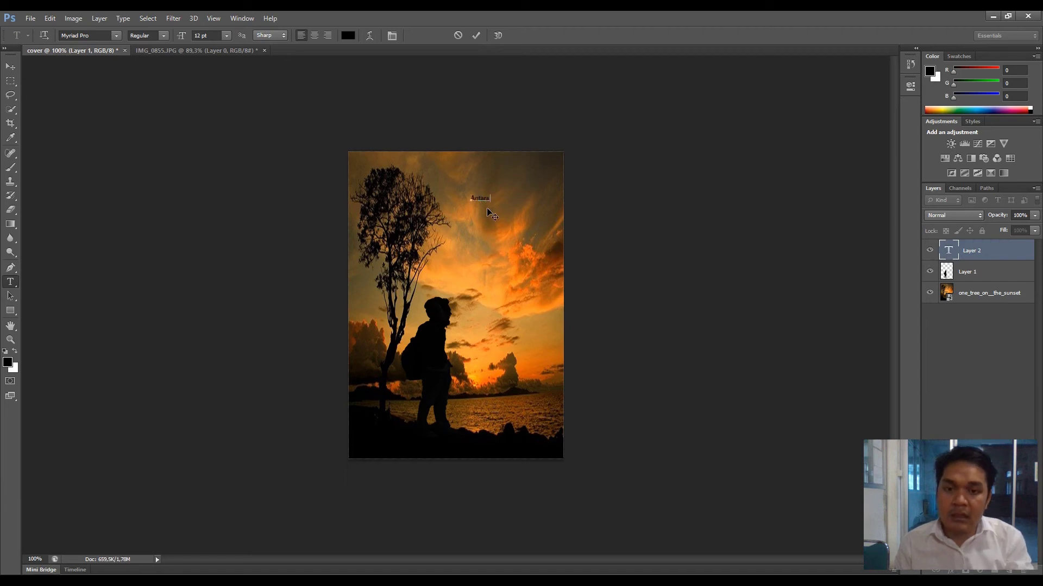
pyautogui.write('Kau dan')
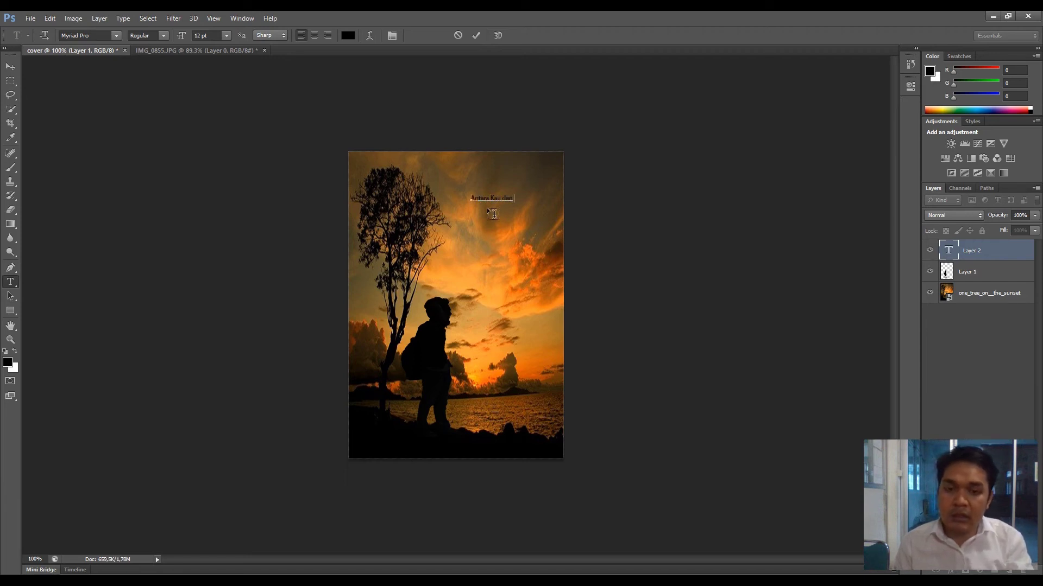
pyautogui.write(' Ibumu')
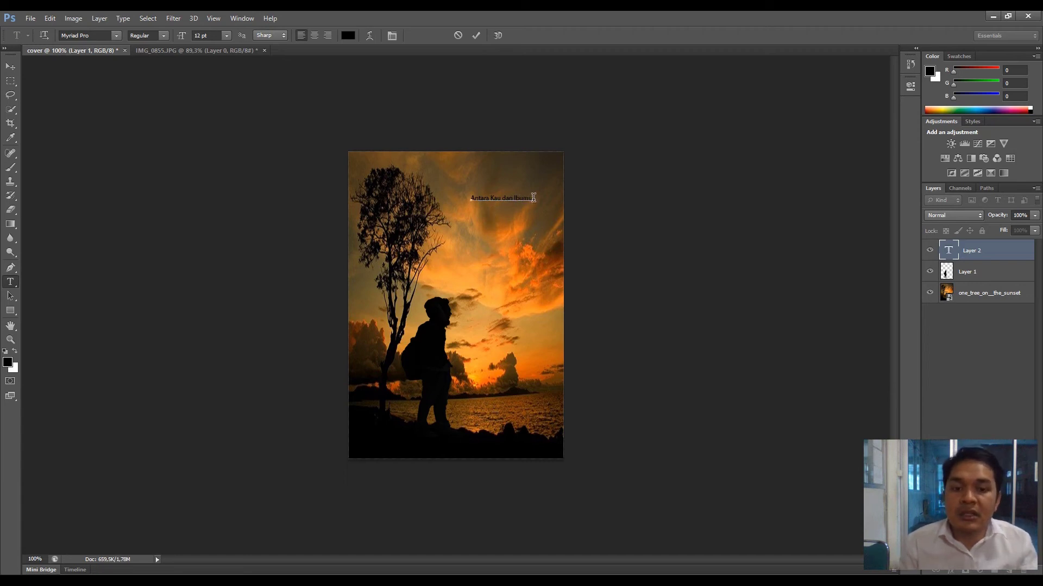
# Step: Try OCR-A BT and Segoe UI Emoji on the whole title text, and settle on the Small Fonts typeface
pyautogui.moveTo(533, 197); pyautogui.dragTo(469, 199)
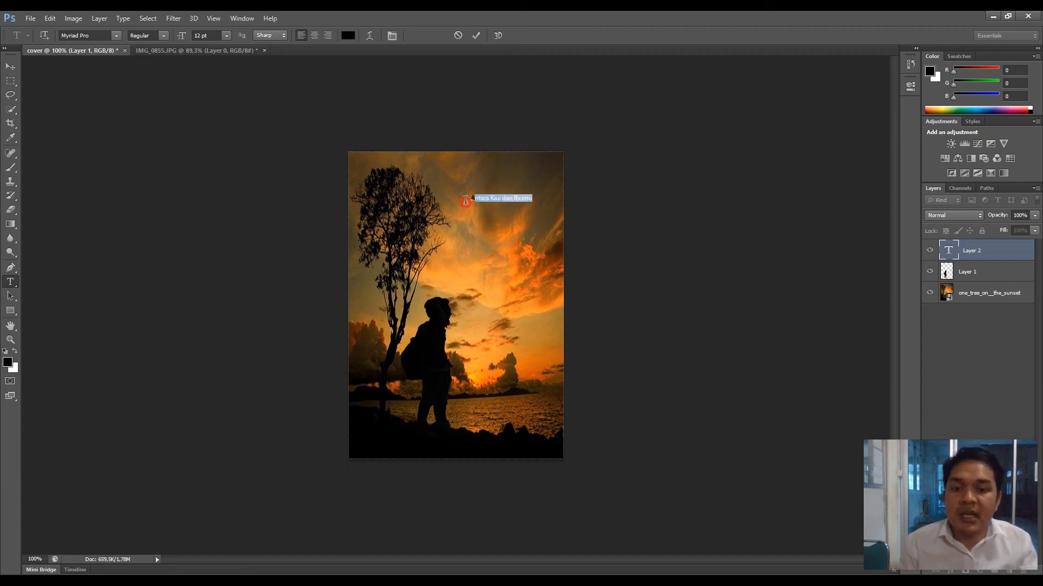
pyautogui.click(119, 37)
pyautogui.click(126, 165)
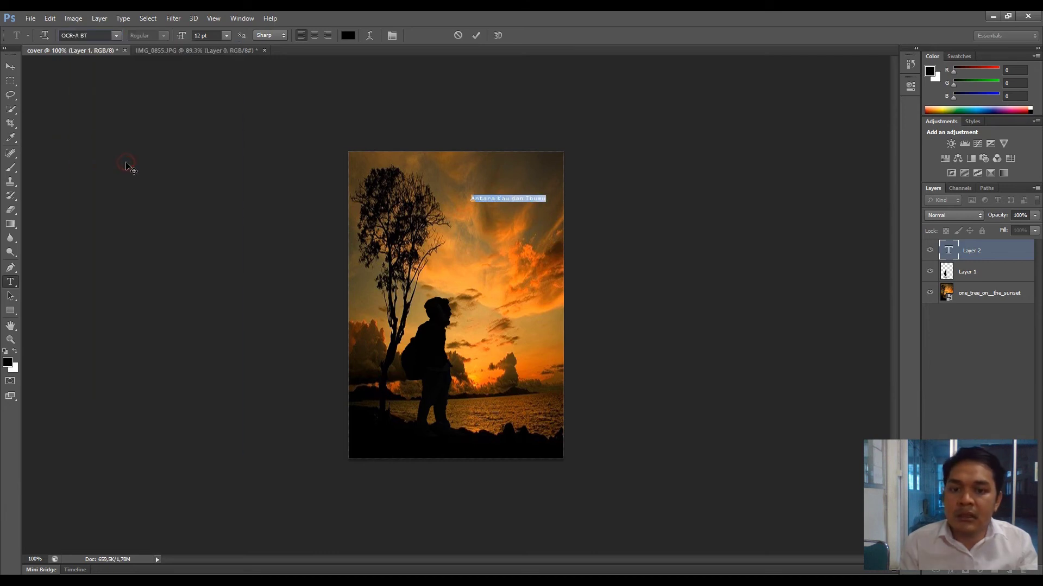
pyautogui.click(119, 35)
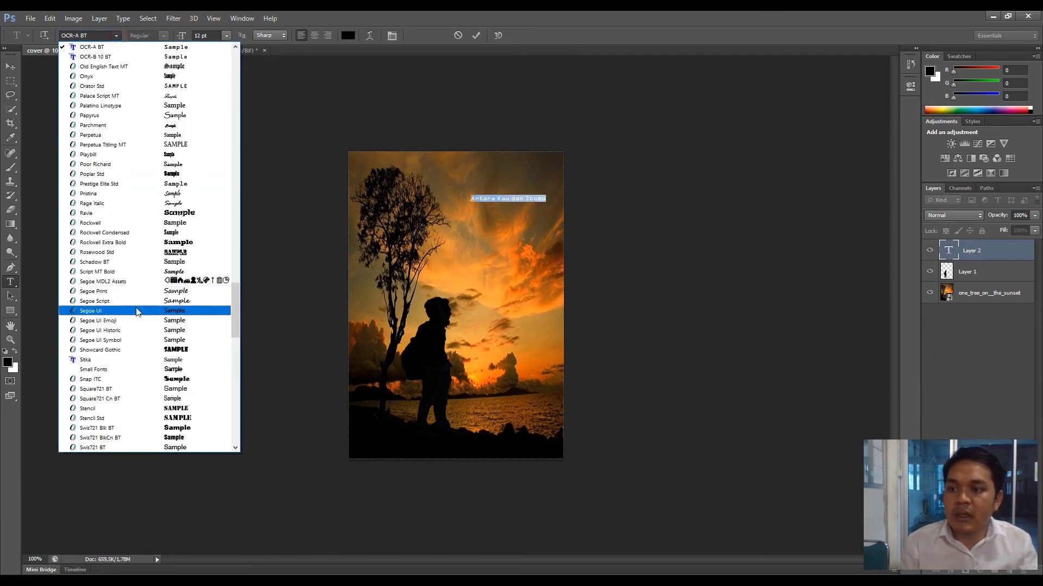
pyautogui.click(136, 321)
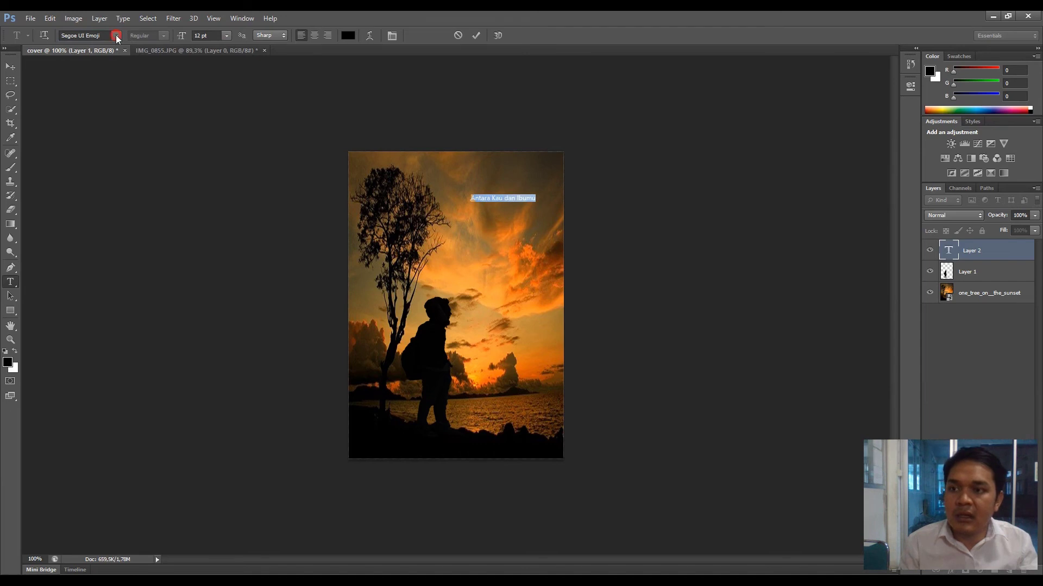
pyautogui.click(117, 36)
pyautogui.scroll(-2, 181, 252)
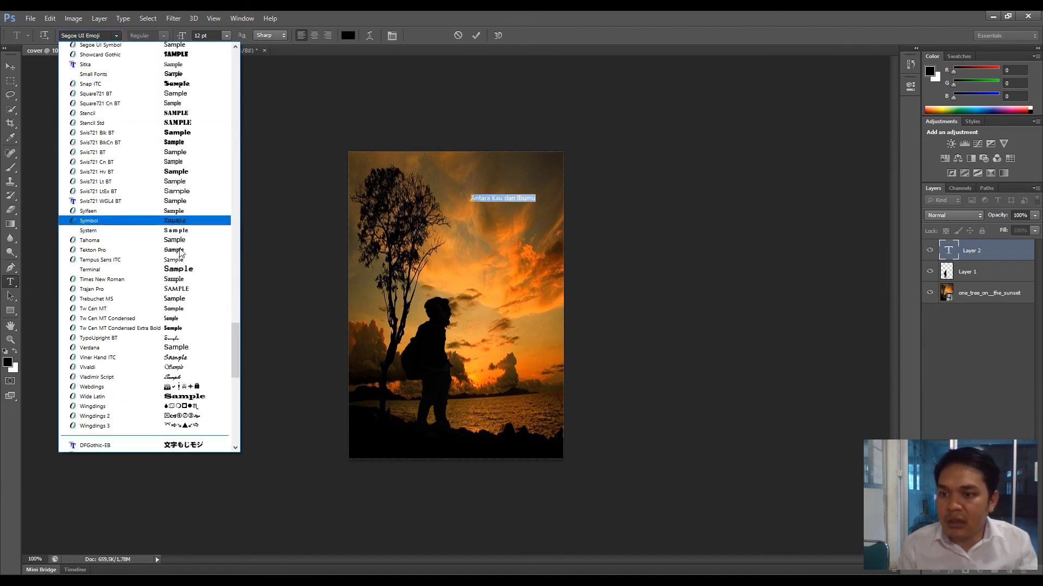
pyautogui.scroll(-2, 181, 252)
pyautogui.scroll(6, 184, 236)
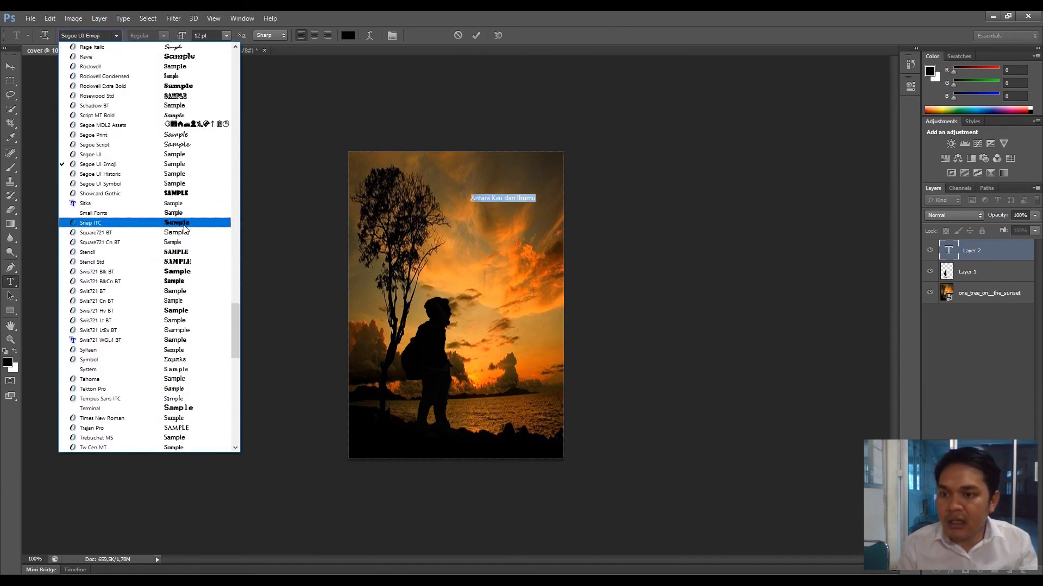
pyautogui.click(182, 213)
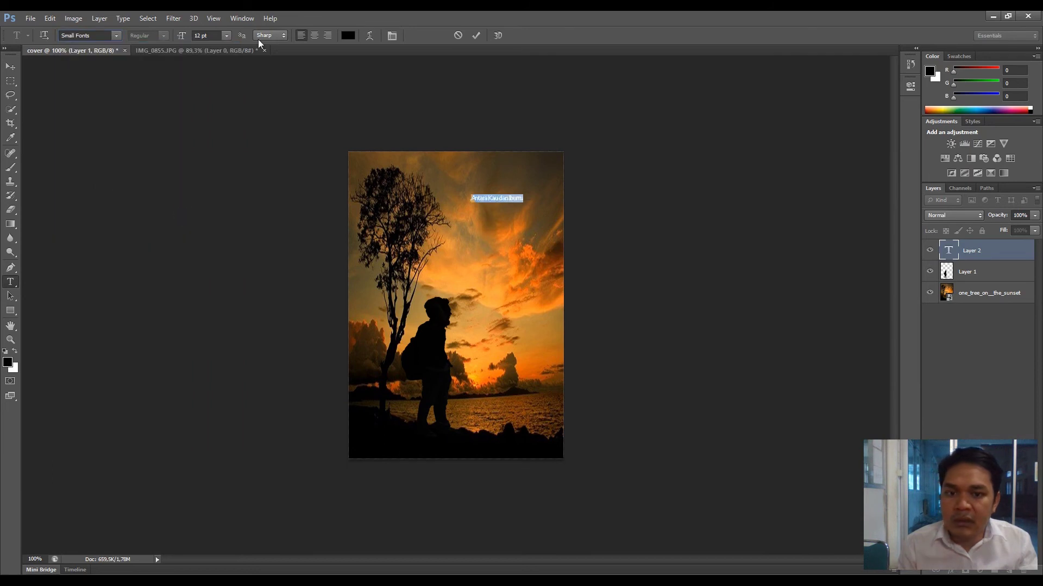
# Step: Try the title text at 72 pt and 36 pt, settle on 30 pt, and move it up along the cover's upper edge
pyautogui.click(226, 36)
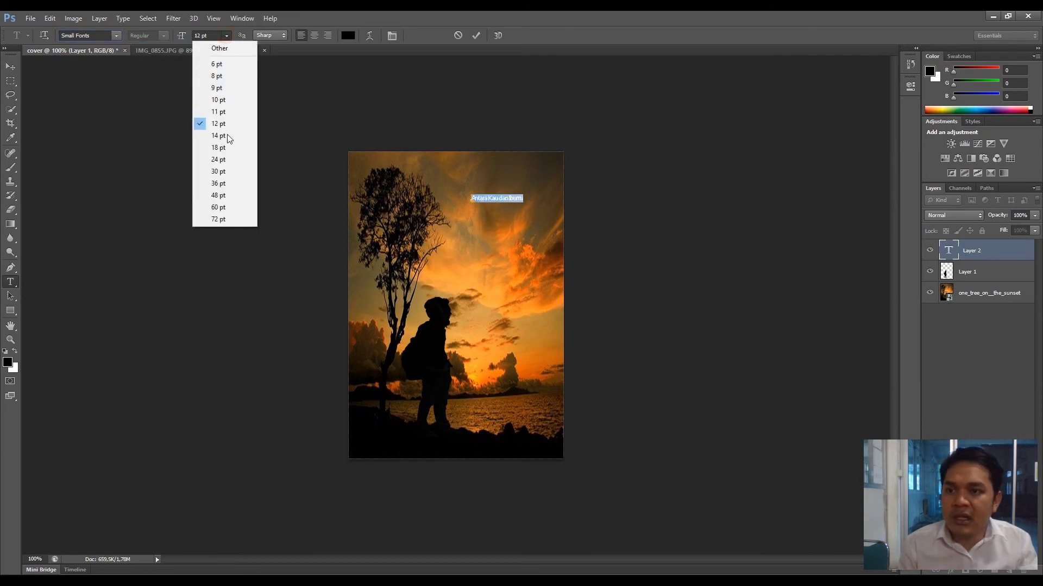
pyautogui.click(221, 224)
pyautogui.click(227, 36)
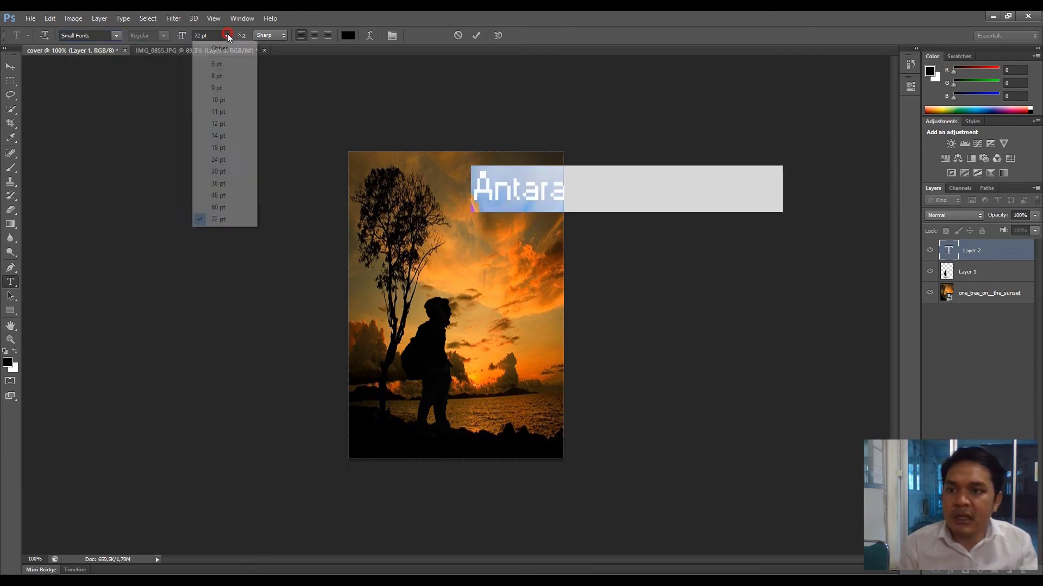
pyautogui.click(220, 183)
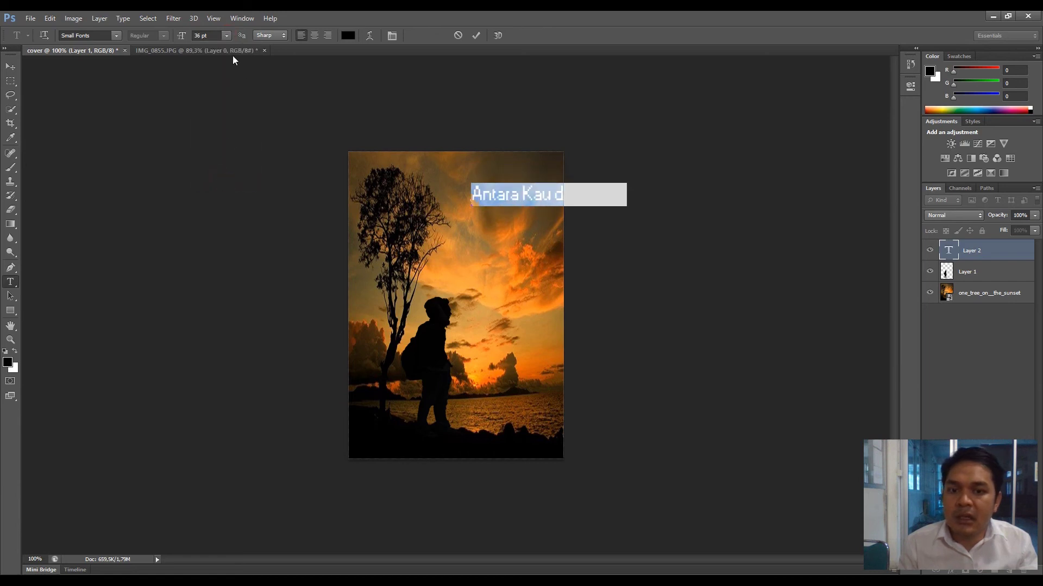
pyautogui.click(222, 37)
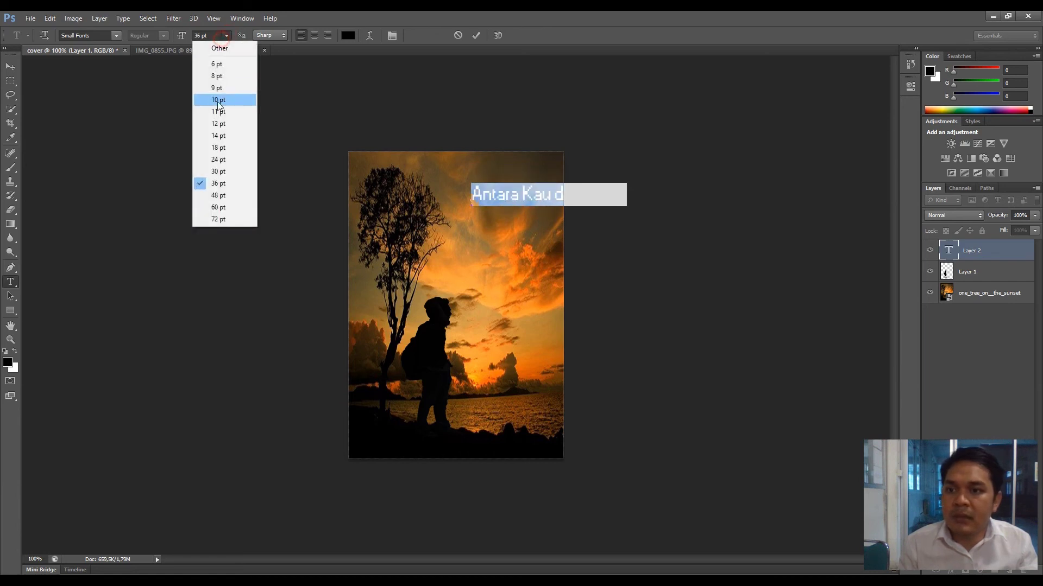
pyautogui.click(219, 171)
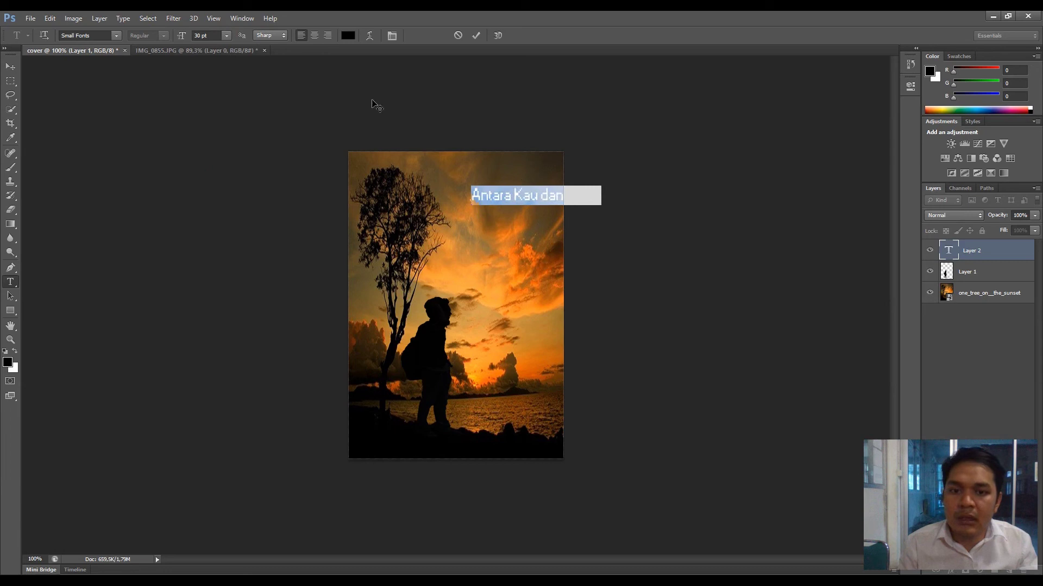
pyautogui.click(10, 66)
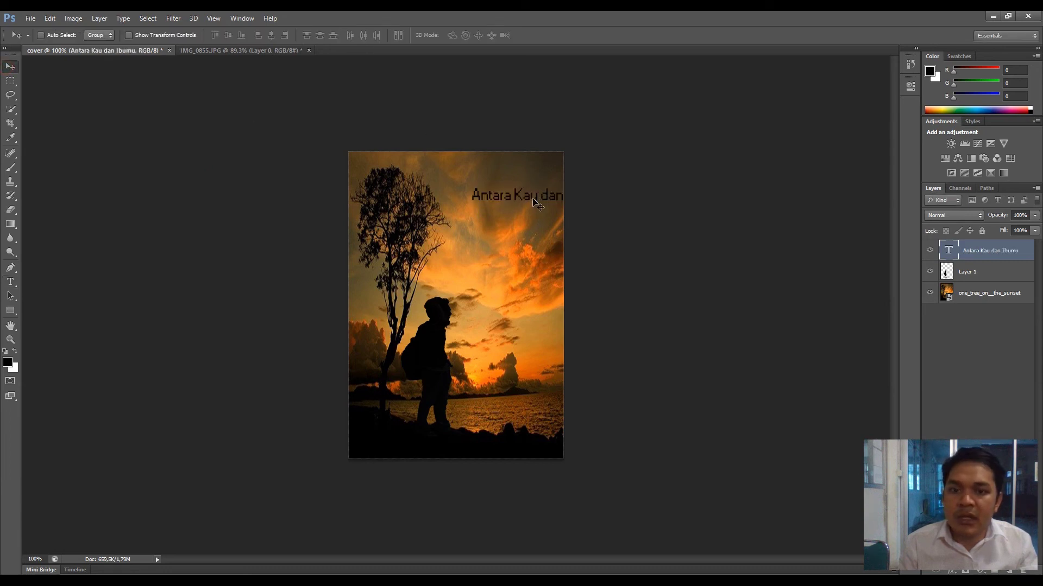
pyautogui.moveTo(535, 200); pyautogui.dragTo(489, 173)
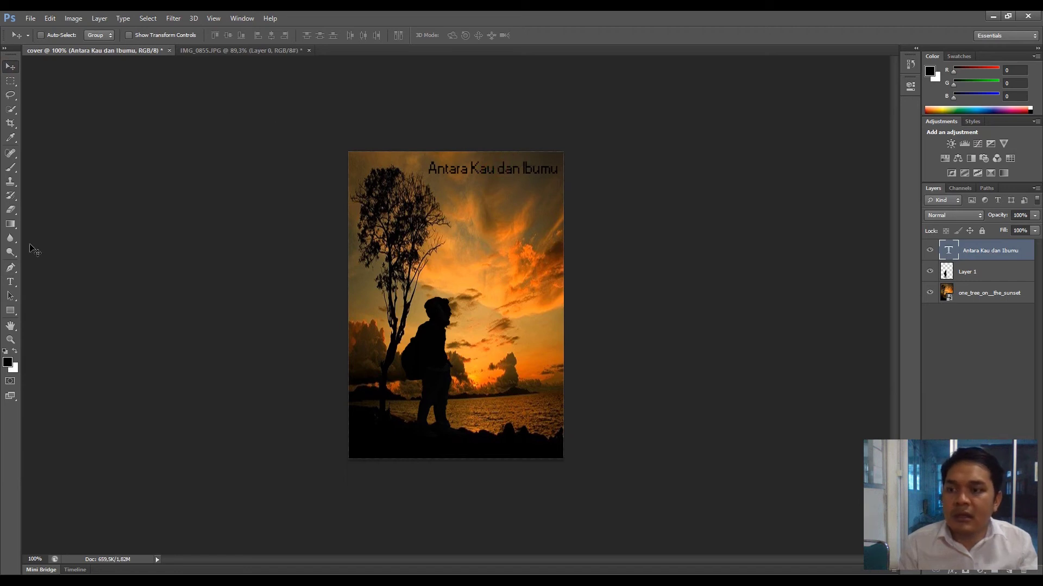
# Step: Change the whole title text to the Vivaldi typeface and shift it slightly left within the cover
pyautogui.click(11, 282)
pyautogui.click(476, 170)
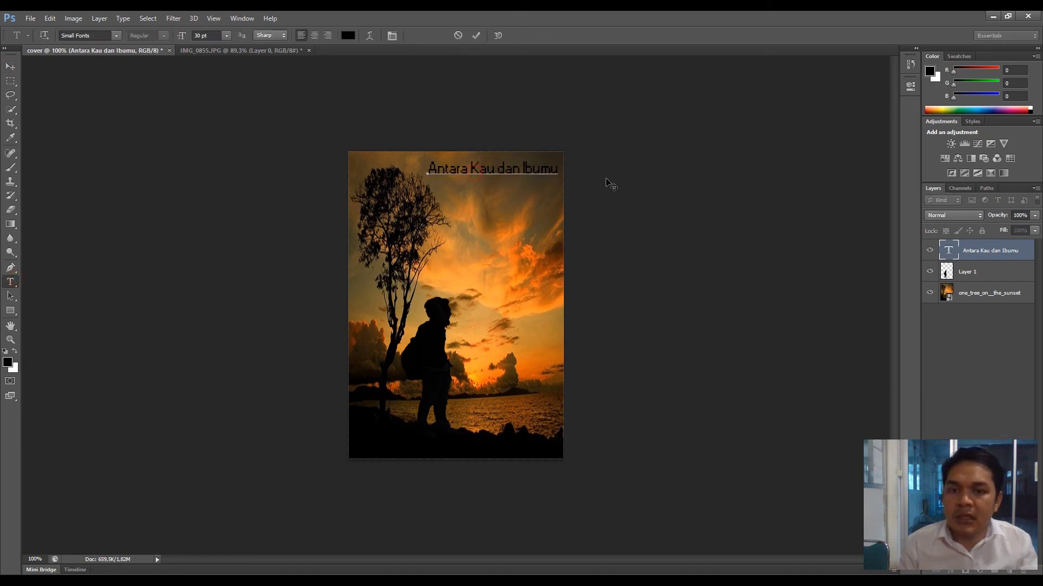
pyautogui.moveTo(428, 169); pyautogui.dragTo(575, 170)
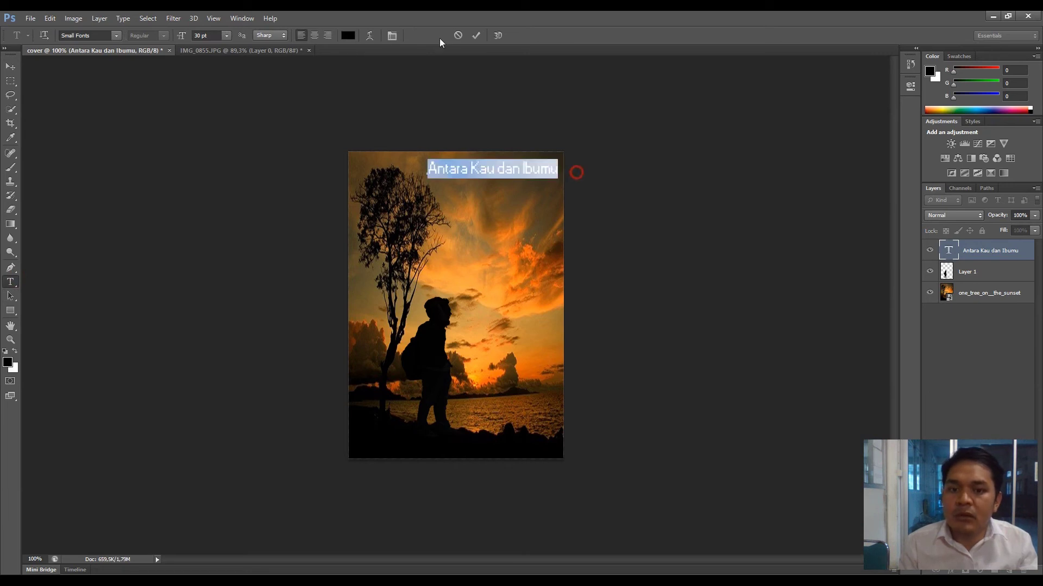
pyautogui.click(116, 36)
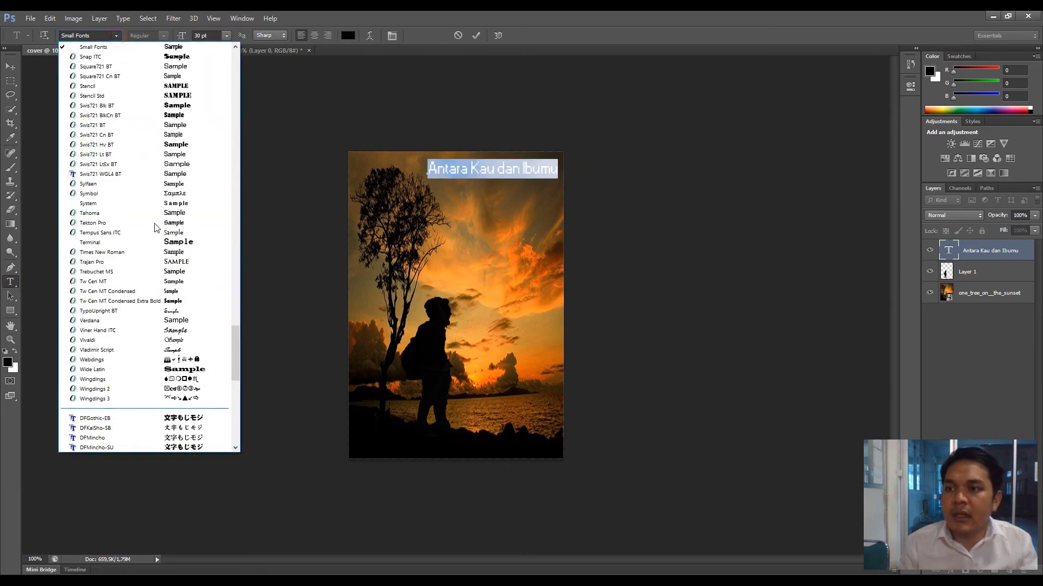
pyautogui.click(173, 340)
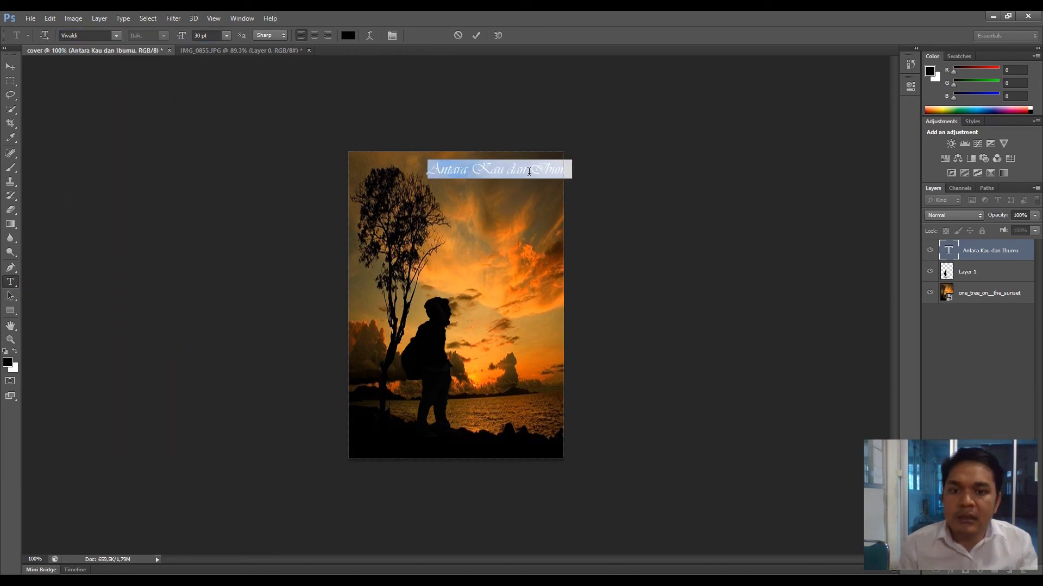
pyautogui.click(11, 65)
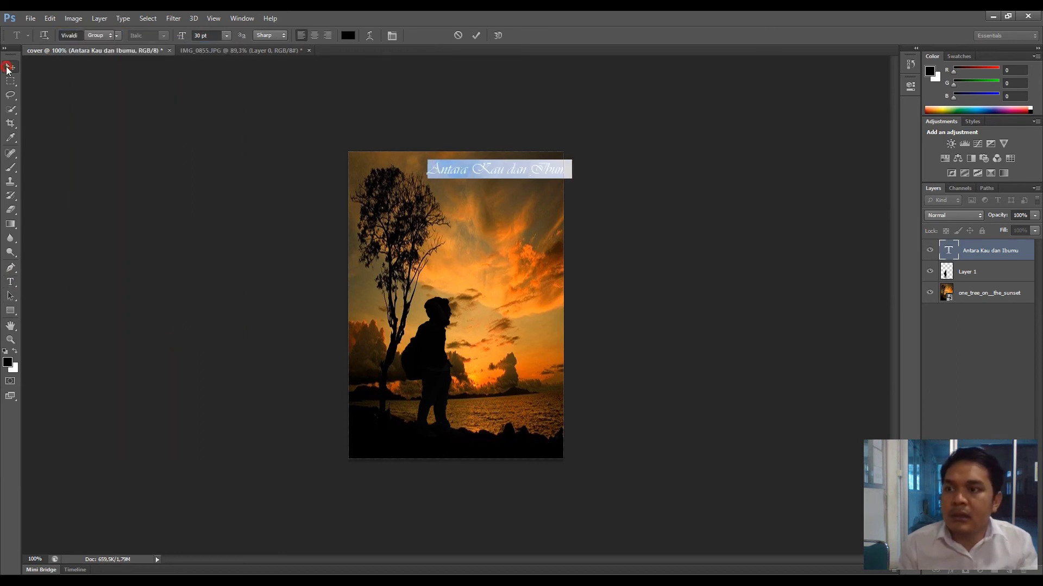
pyautogui.moveTo(509, 171); pyautogui.dragTo(505, 171)
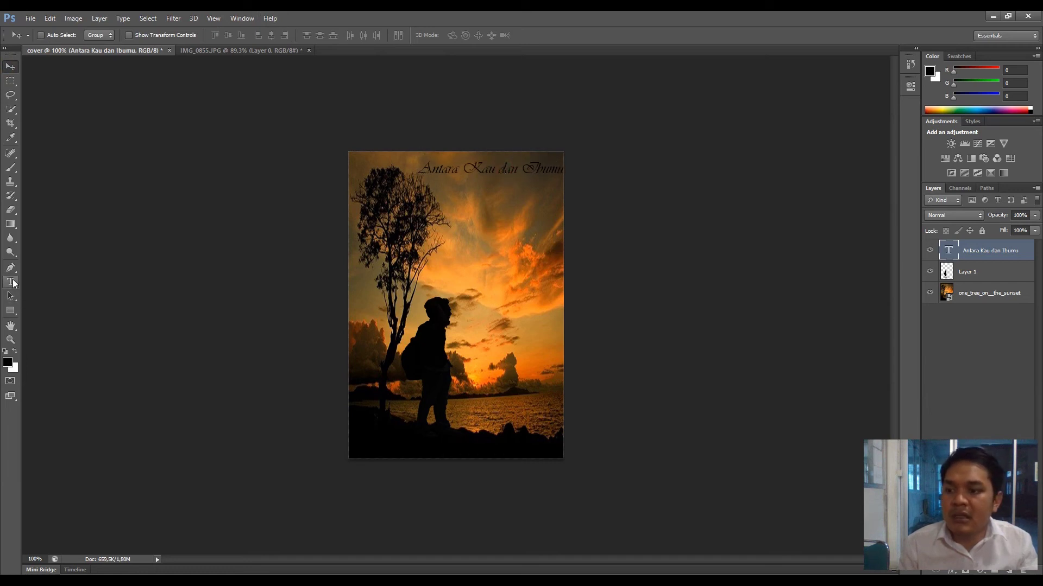
# Step: Try to set the title's text colour to orange #db8e07
pyautogui.click(10, 282)
pyautogui.click(488, 168)
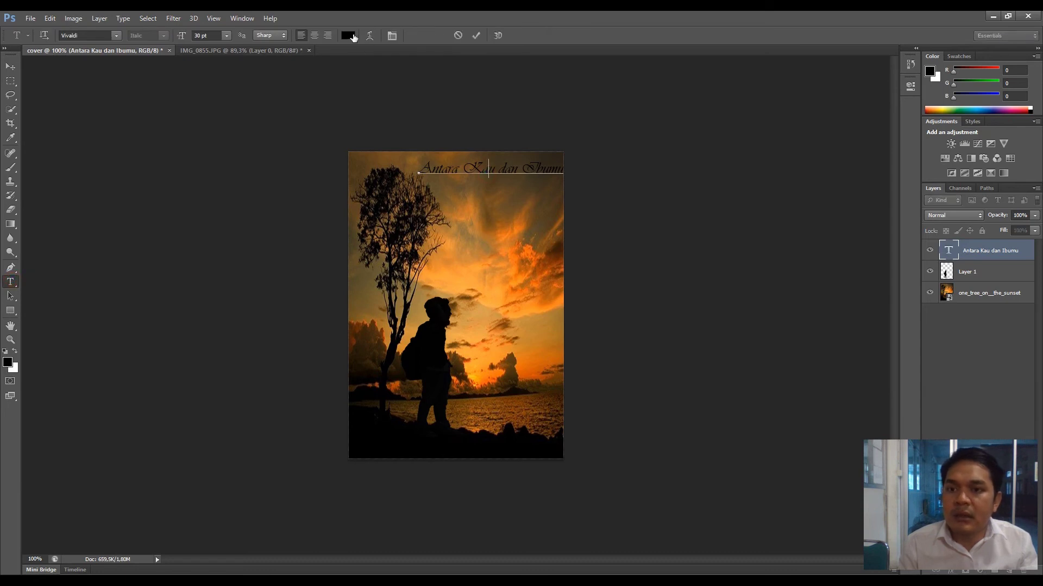
pyautogui.click(352, 36)
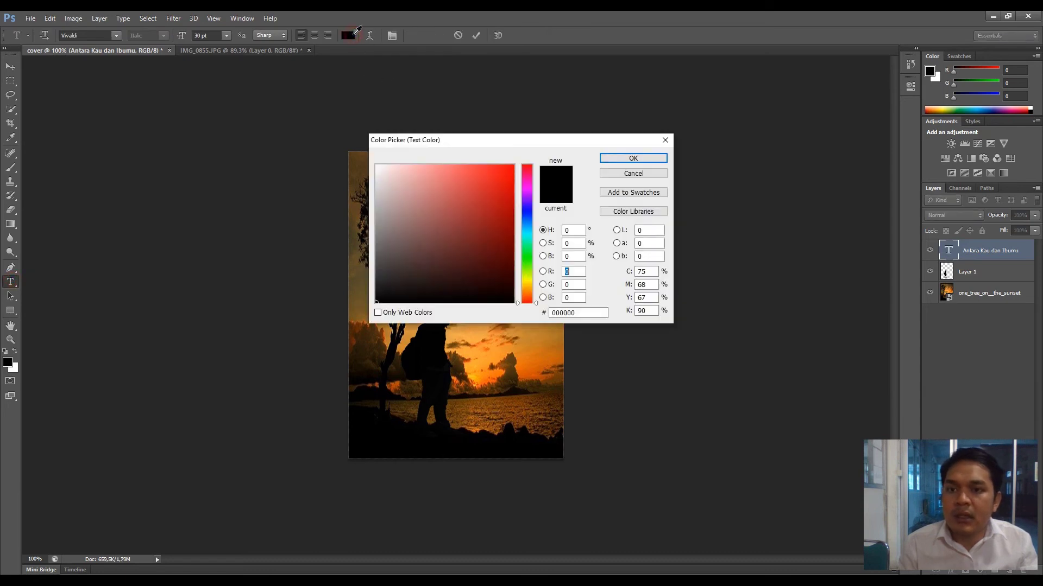
pyautogui.click(530, 247)
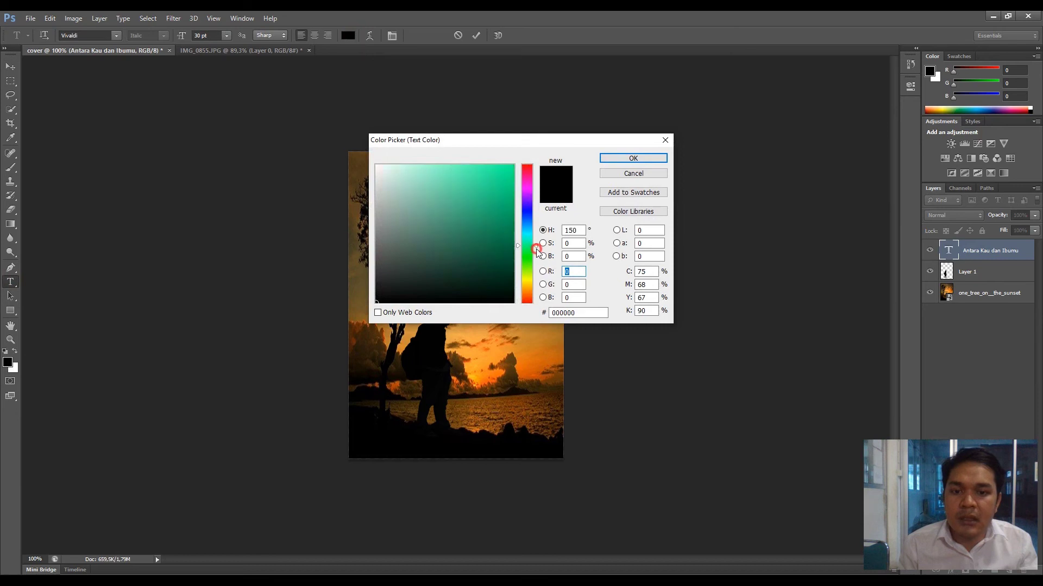
pyautogui.moveTo(534, 259); pyautogui.dragTo(536, 289)
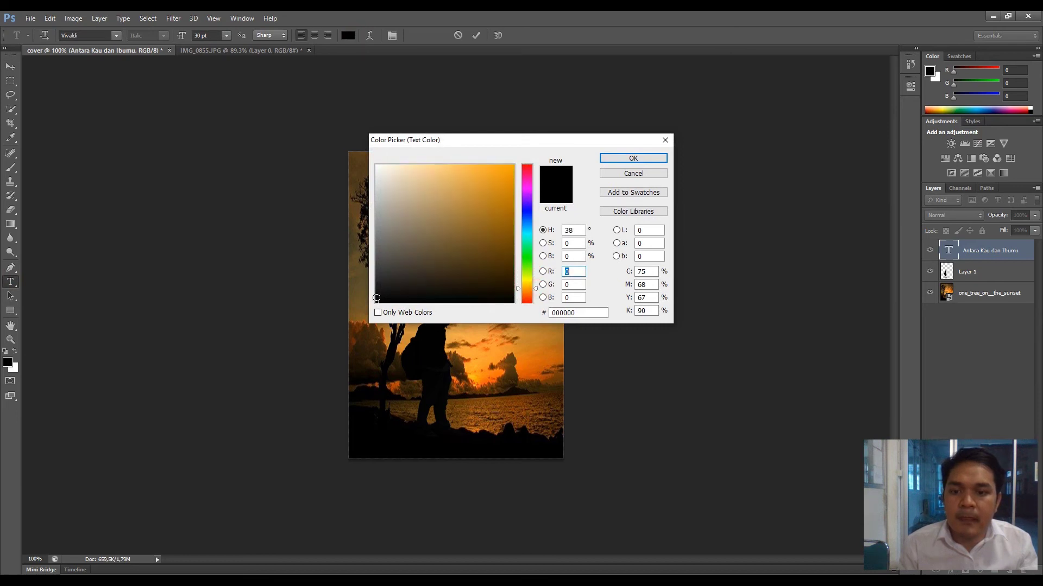
pyautogui.moveTo(488, 183); pyautogui.dragTo(509, 184)
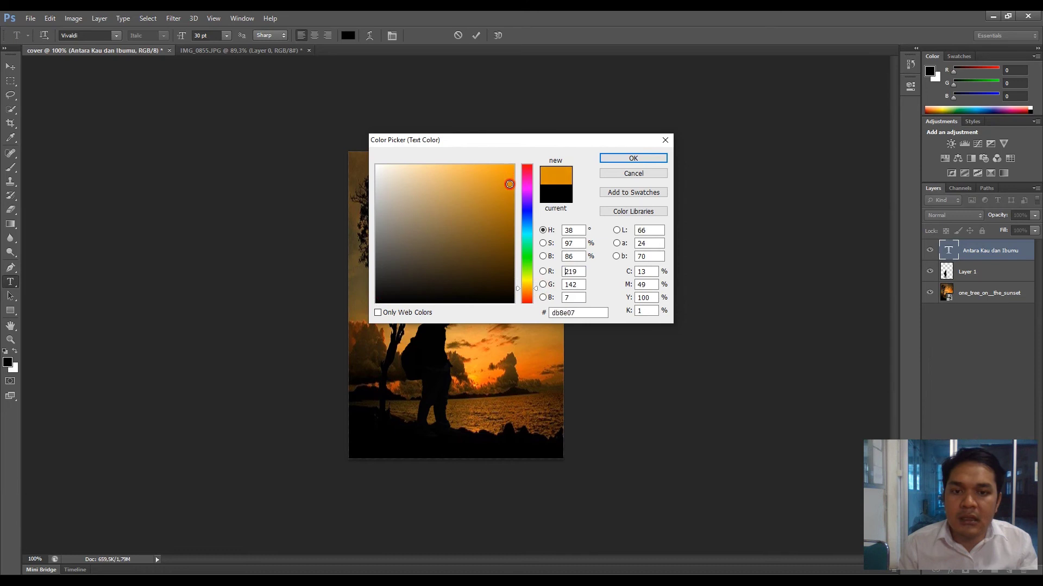
pyautogui.click(619, 159)
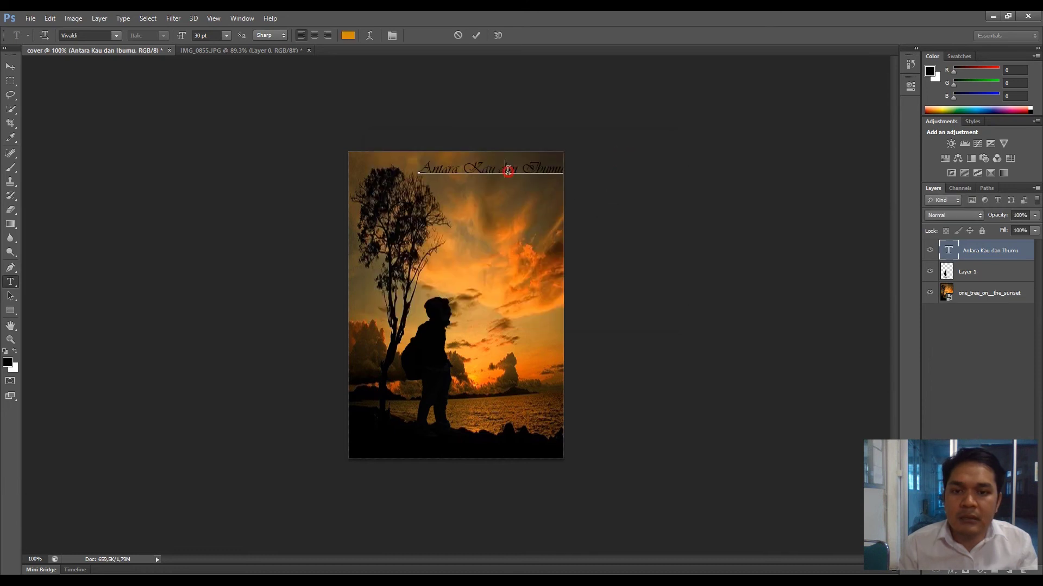
# Step: Colour the whole title text golden yellow #f0b21d and shift it slightly left and down, clear of the cover's right edge
pyautogui.click(427, 167)
pyautogui.moveTo(426, 168); pyautogui.dragTo(572, 181)
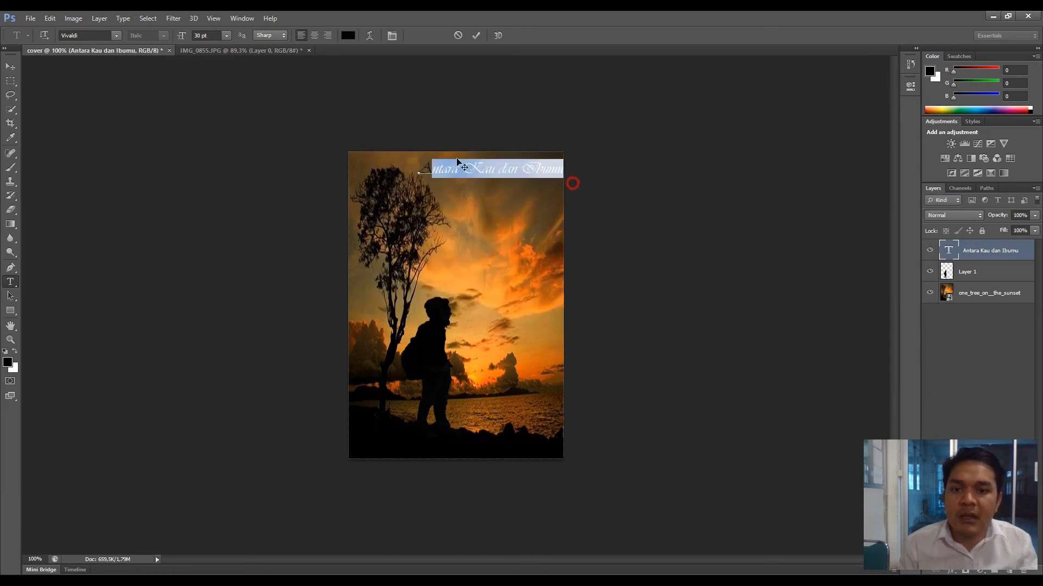
pyautogui.click(423, 165)
pyautogui.moveTo(423, 166); pyautogui.dragTo(573, 170)
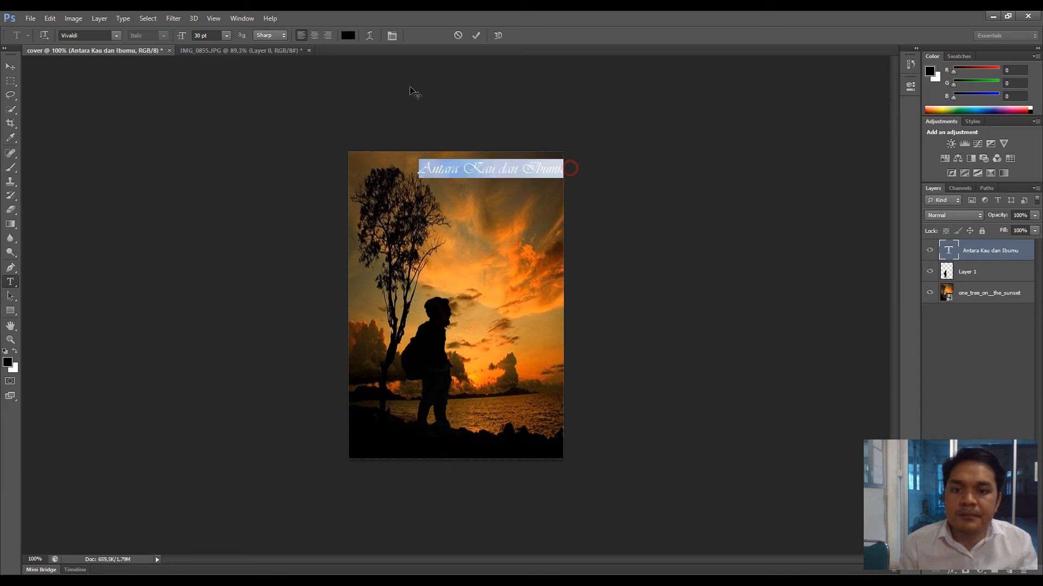
pyautogui.click(348, 35)
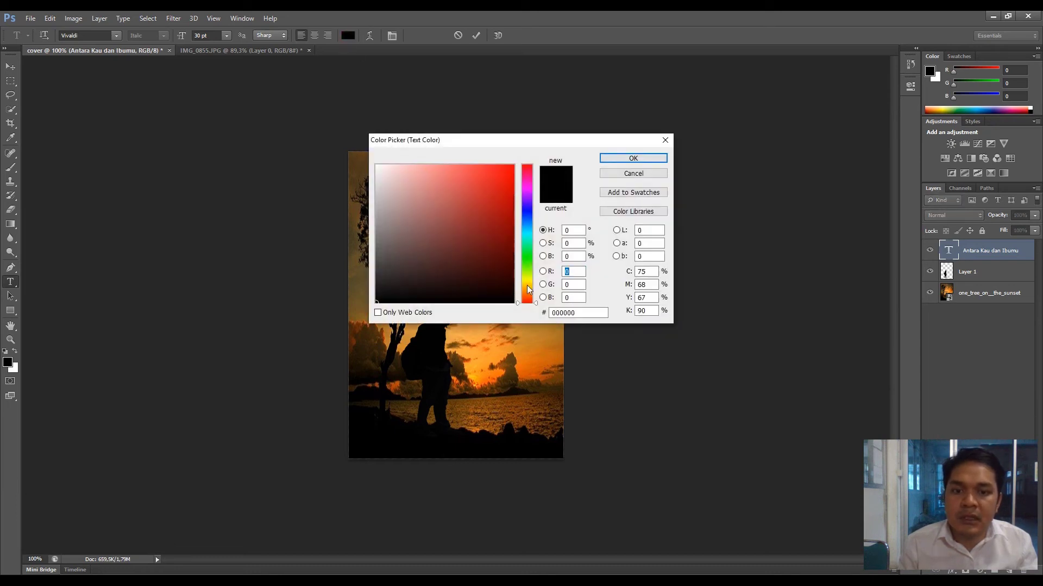
pyautogui.click(526, 287)
pyautogui.click(496, 172)
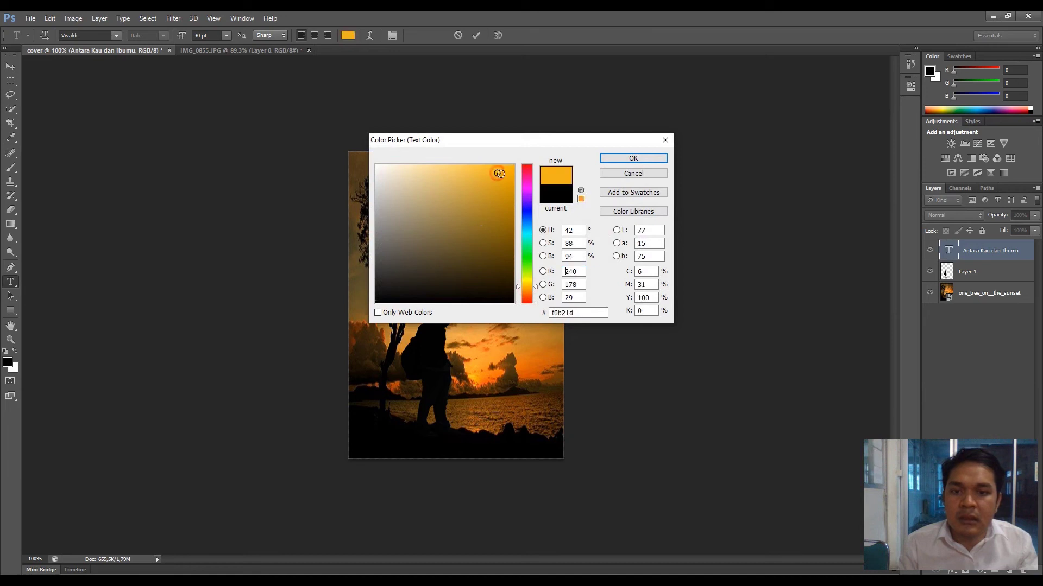
pyautogui.click(633, 158)
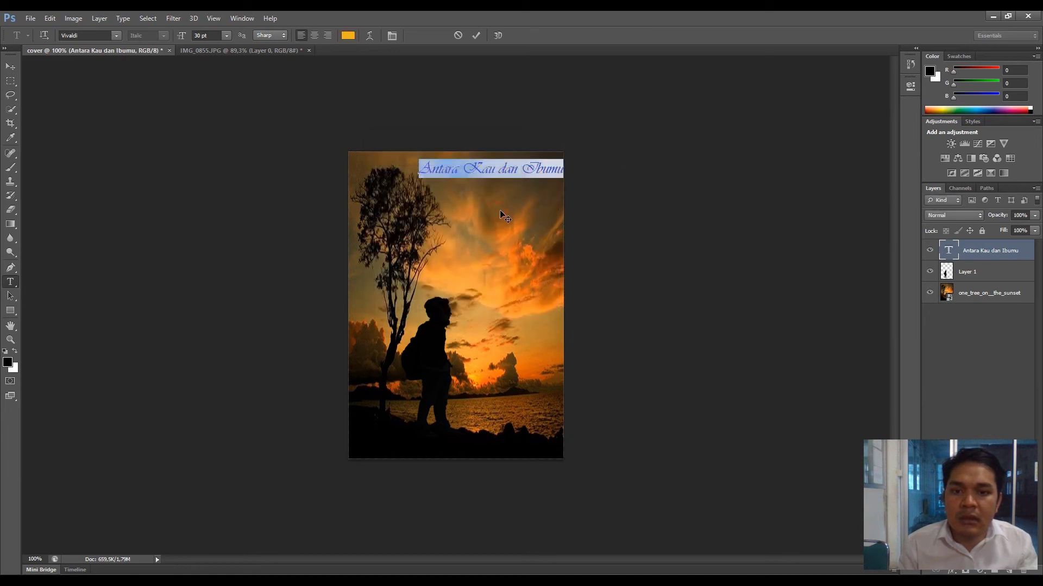
pyautogui.click(10, 66)
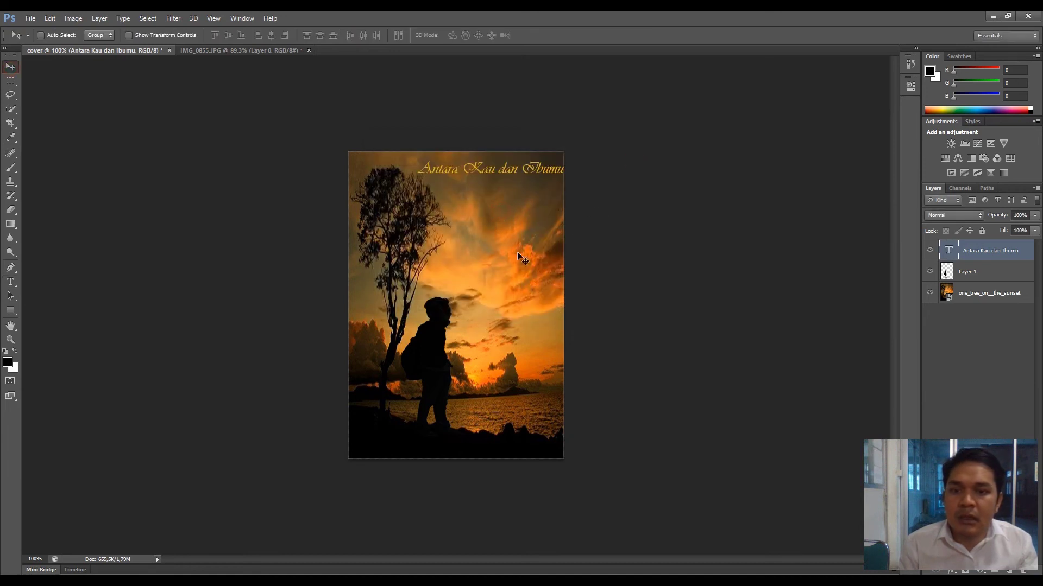
pyautogui.moveTo(527, 170); pyautogui.dragTo(519, 172)
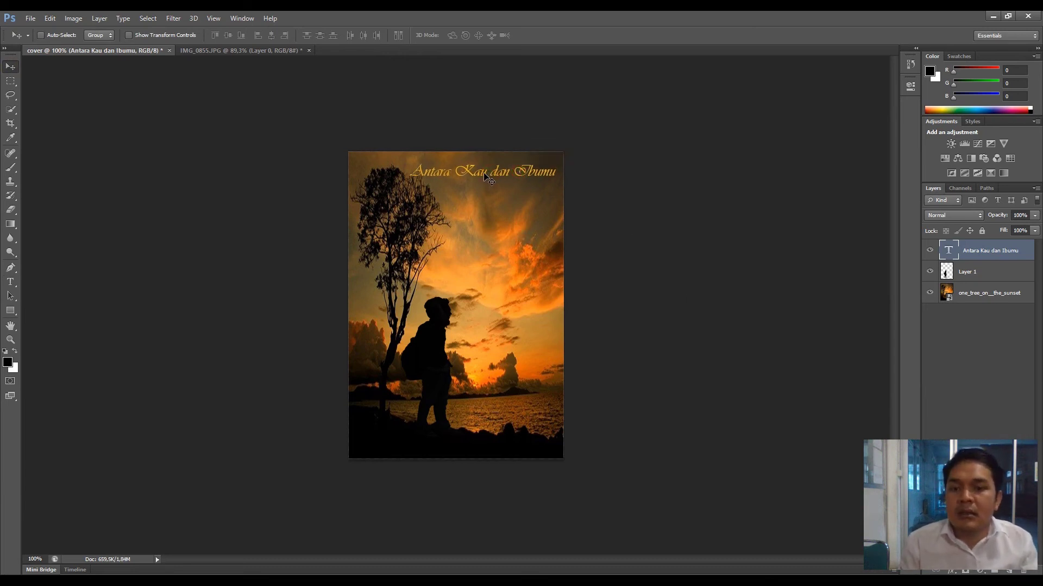
pyautogui.click(36, 19)
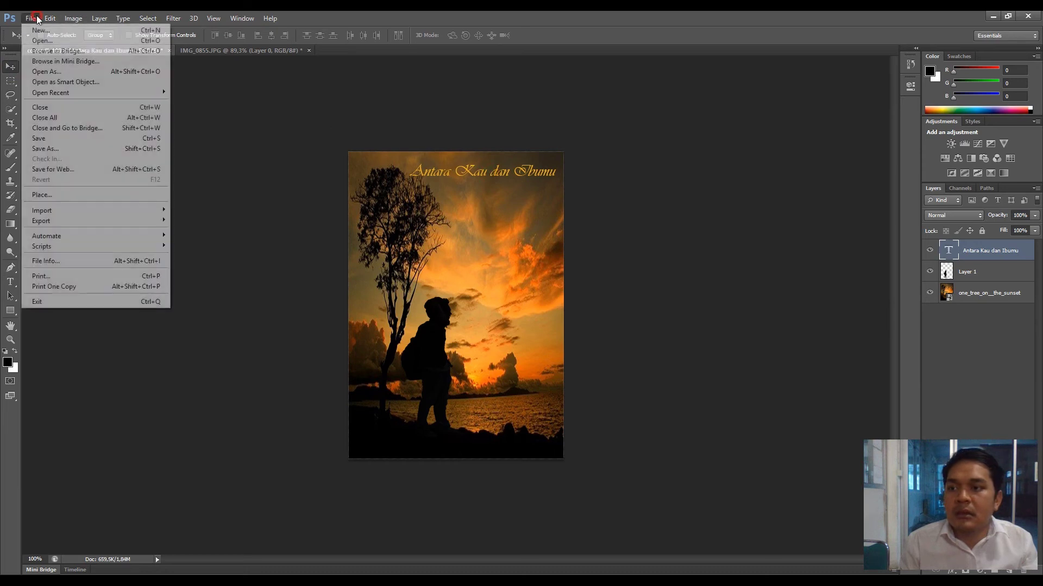
pyautogui.click(36, 18)
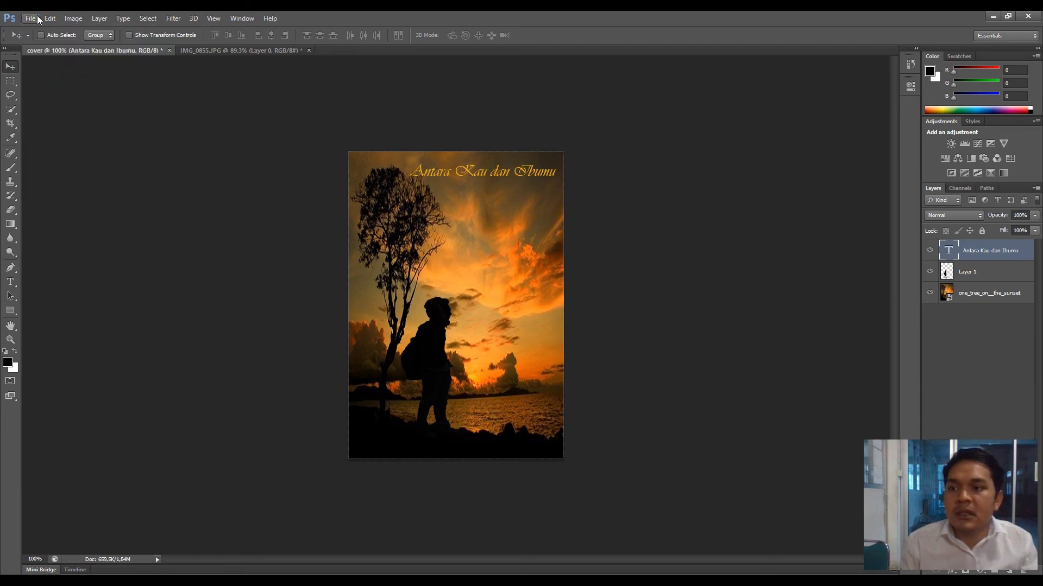
# Step: Warp the title text with the Inflate style at a +50% bend
pyautogui.click(10, 282)
pyautogui.click(423, 169)
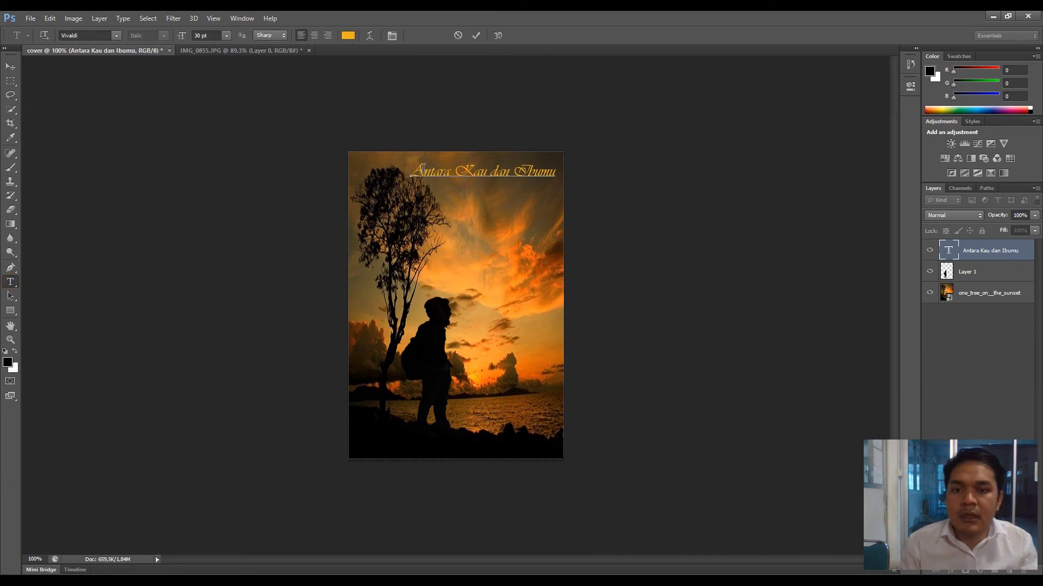
pyautogui.moveTo(416, 168); pyautogui.dragTo(455, 170)
pyautogui.click(476, 172)
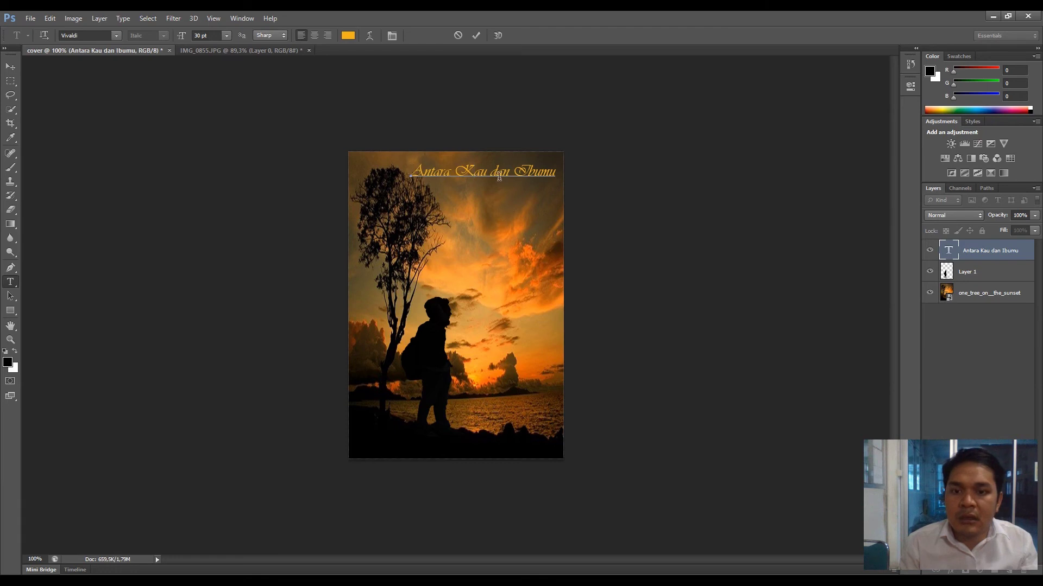
pyautogui.moveTo(474, 173); pyautogui.dragTo(487, 172)
pyautogui.click(366, 36)
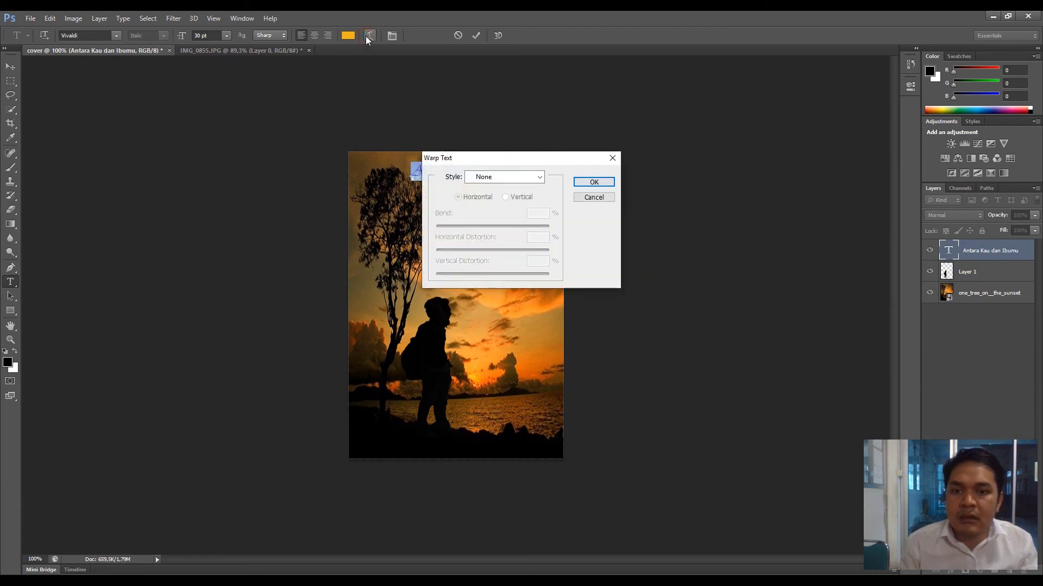
pyautogui.click(534, 175)
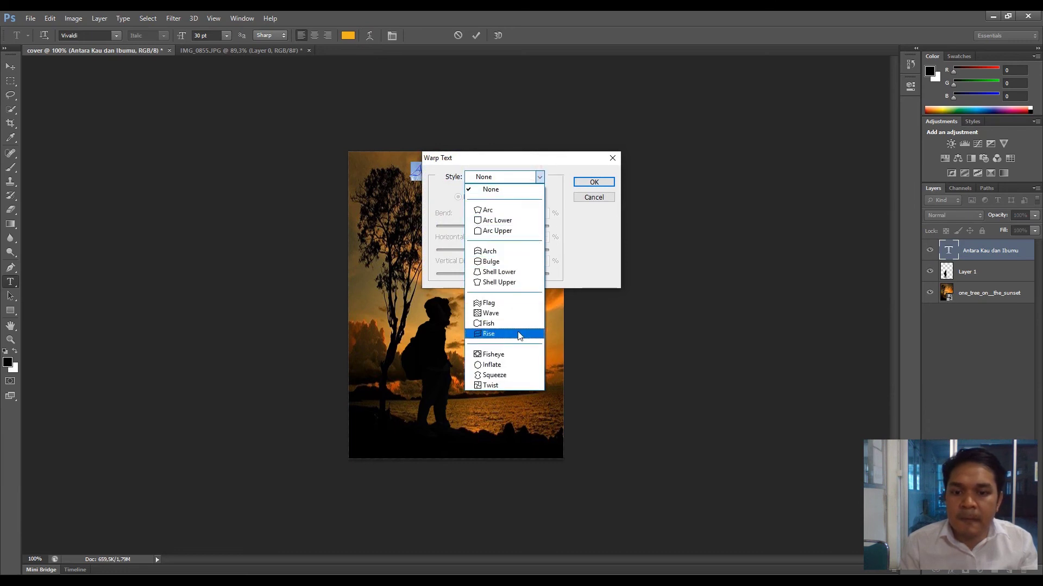
pyautogui.click(517, 371)
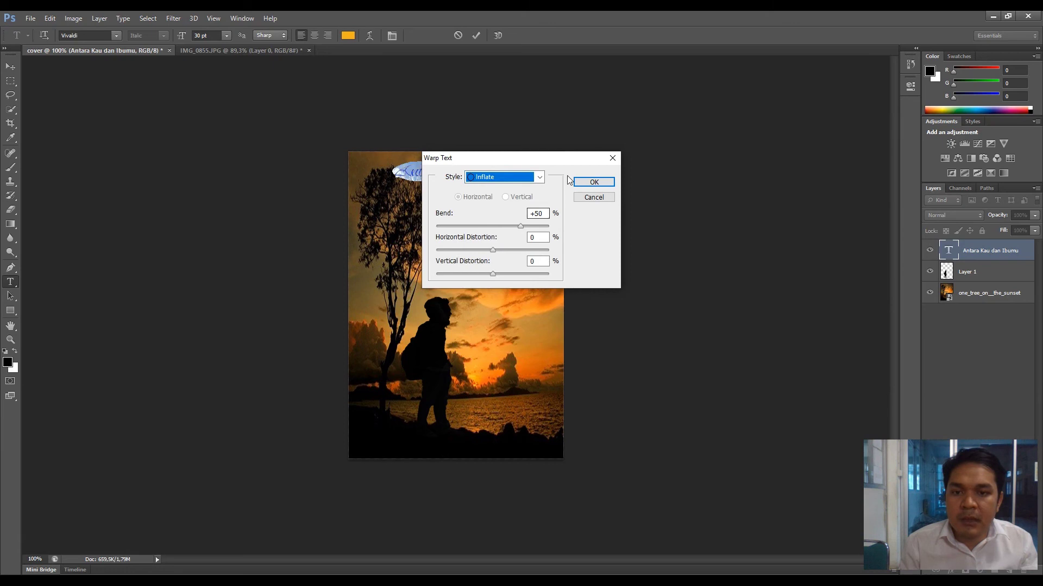
pyautogui.click(594, 182)
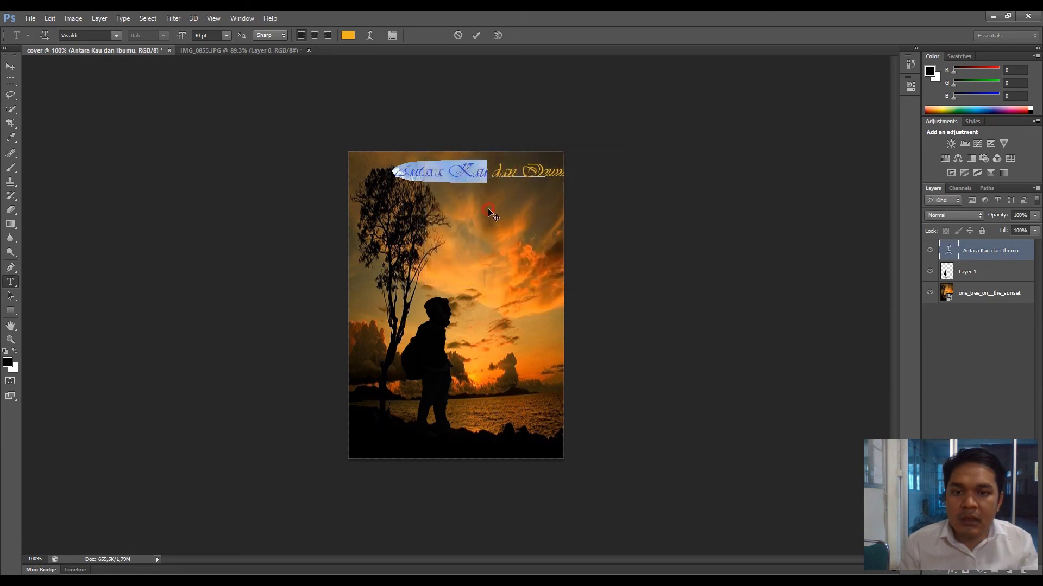
pyautogui.click(11, 65)
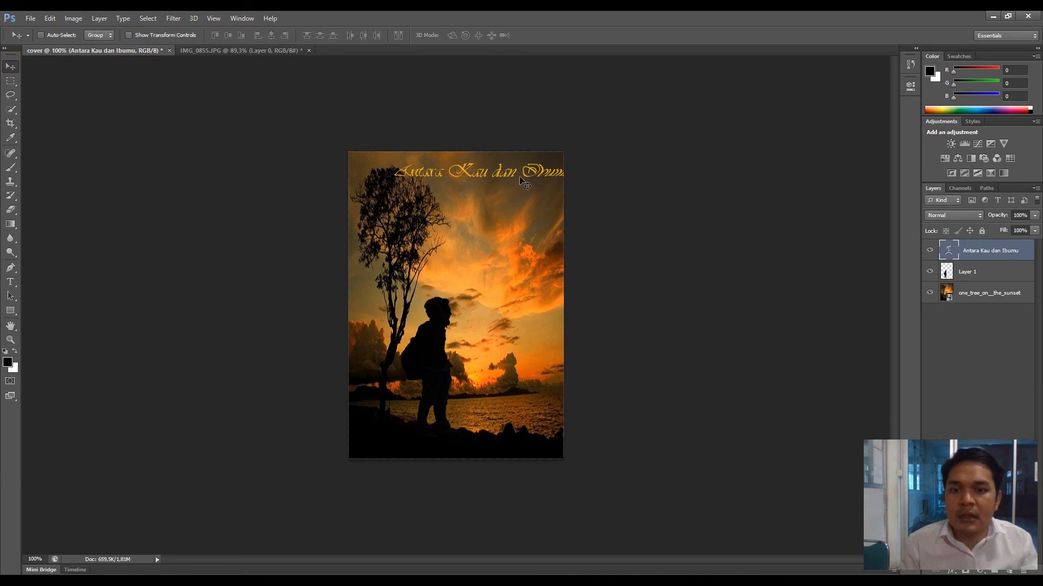
# Step: Reduce the title's Inflate warp bend to +23% and reposition the title near the cover's upper-right corner
pyautogui.moveTo(518, 173); pyautogui.dragTo(500, 173)
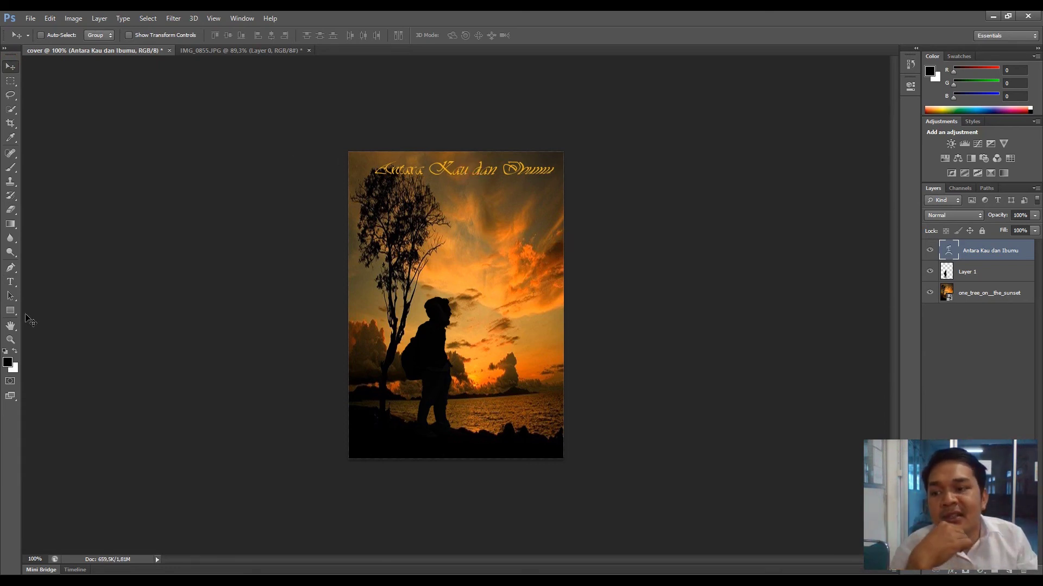
pyautogui.click(10, 282)
pyautogui.moveTo(373, 169); pyautogui.dragTo(600, 164)
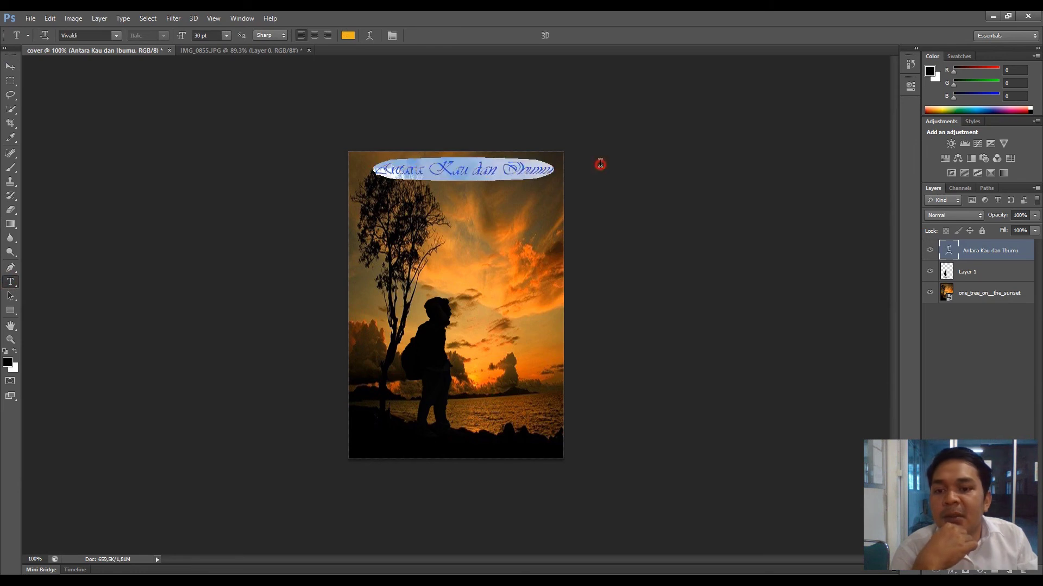
pyautogui.click(369, 35)
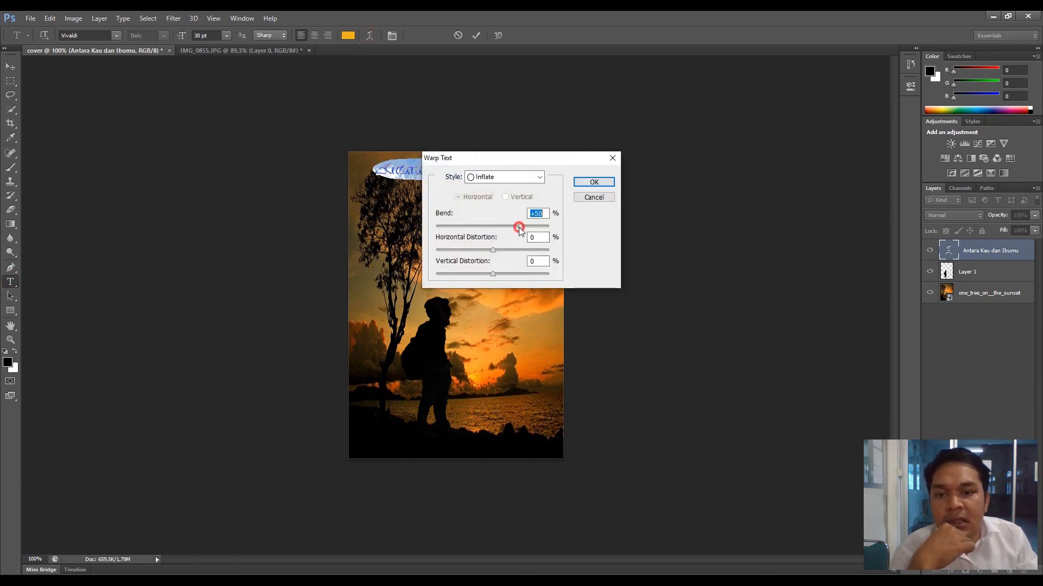
pyautogui.moveTo(519, 227); pyautogui.dragTo(505, 226)
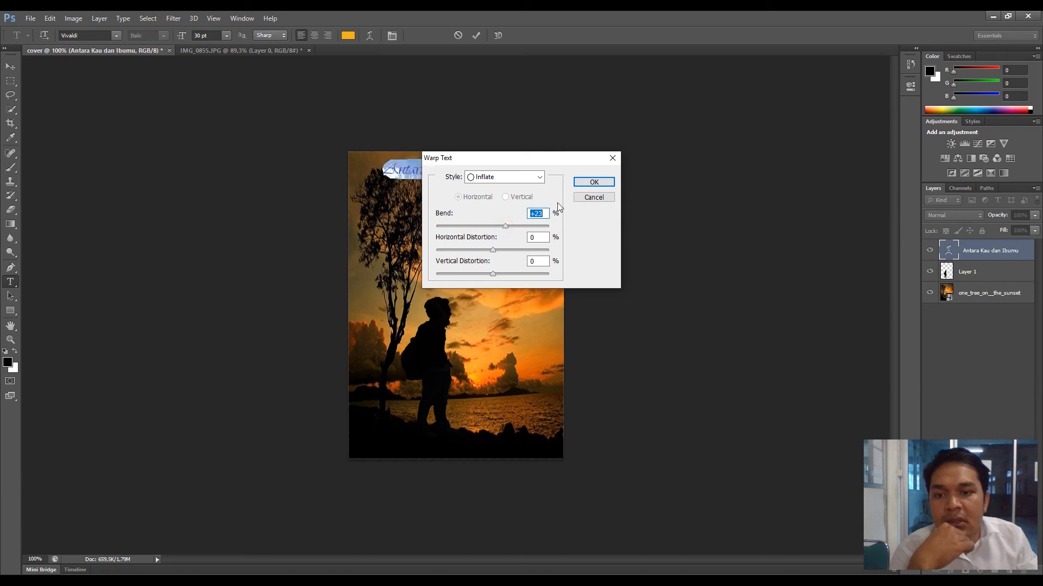
pyautogui.click(594, 182)
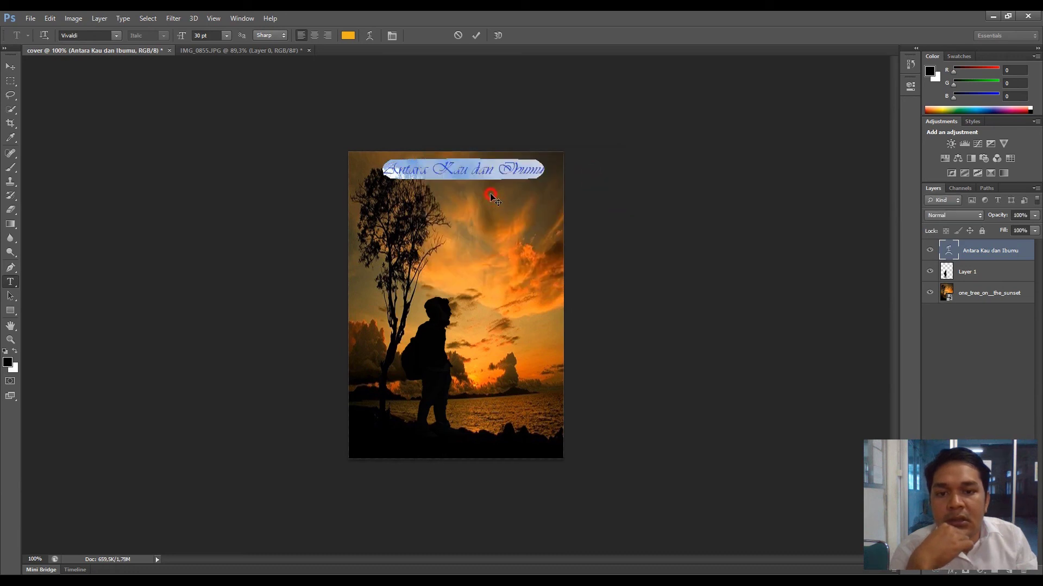
pyautogui.click(10, 66)
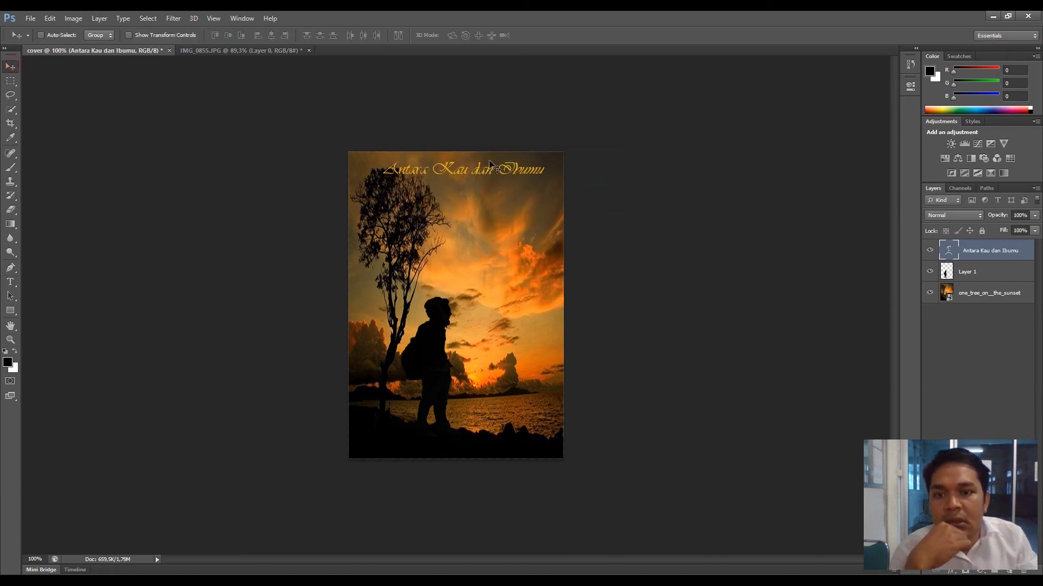
pyautogui.moveTo(464, 169)
pyautogui.mouseDown()
pyautogui.moveTo(479, 167)
pyautogui.moveTo(471, 166)
pyautogui.mouseUp()
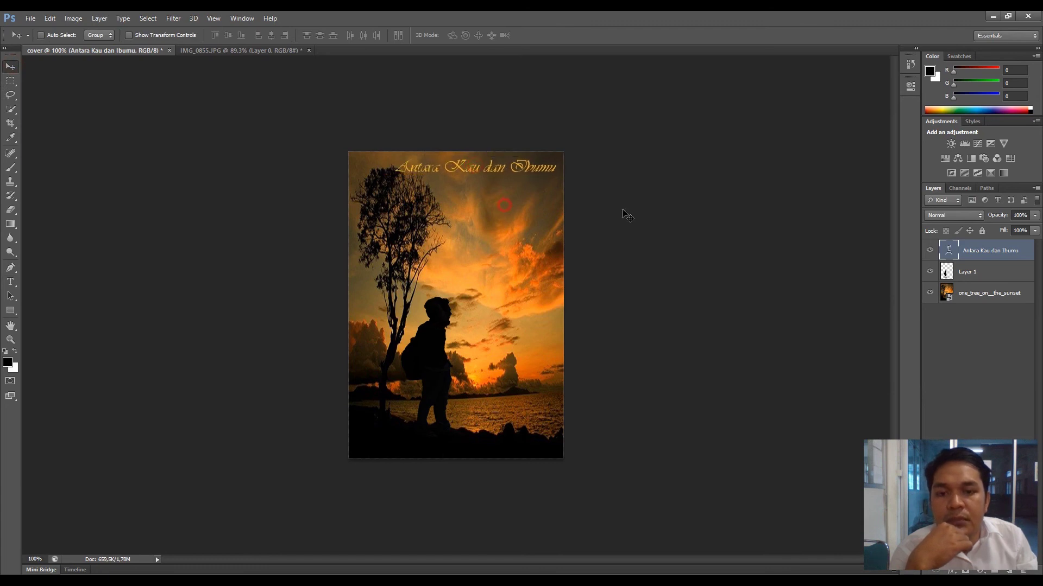
# Step: Add a new text layer with the author's name over the dark ground in the cover's lower-right area
pyautogui.click(10, 282)
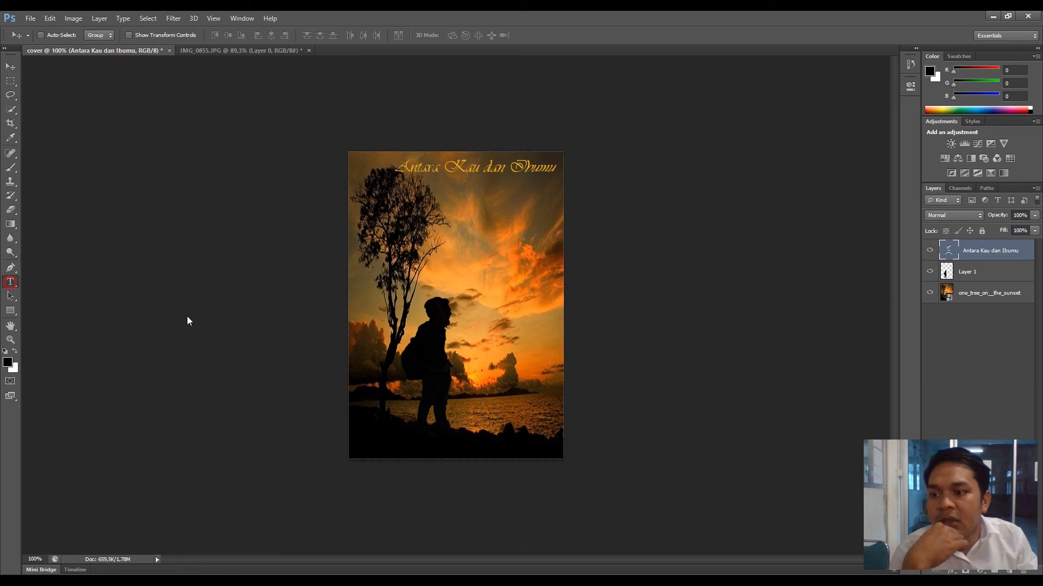
pyautogui.click(496, 442)
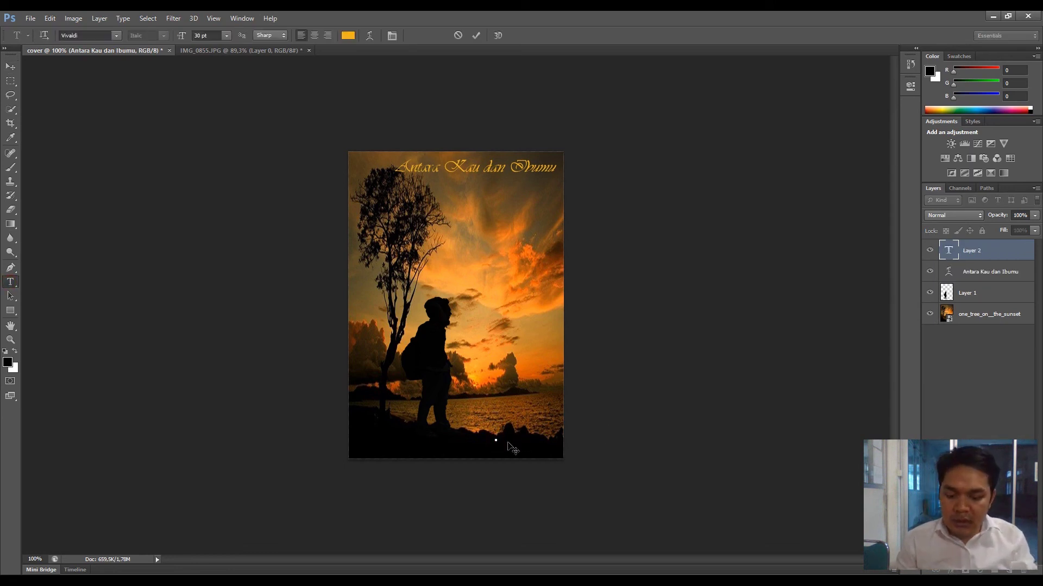
pyautogui.write('Khan')
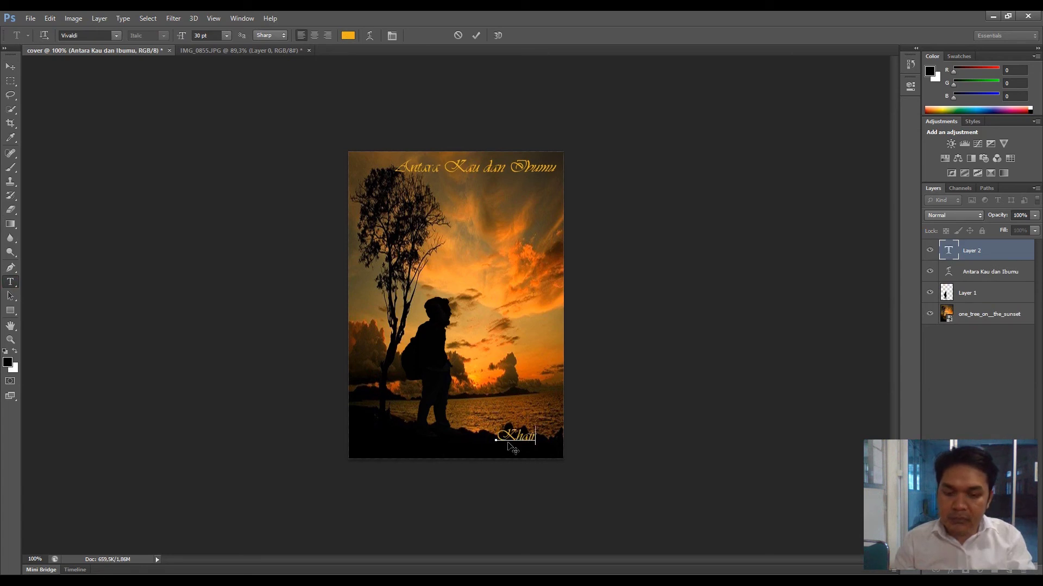
pyautogui.write('rul I')
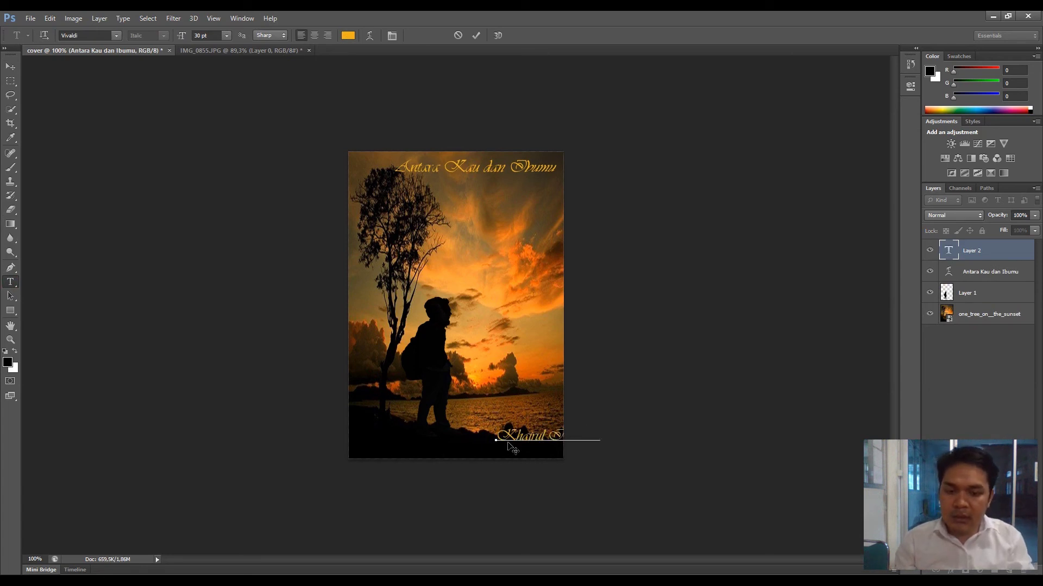
# Step: Format the whole author name in Segoe Script at 18 pt
pyautogui.moveTo(495, 434); pyautogui.dragTo(633, 444)
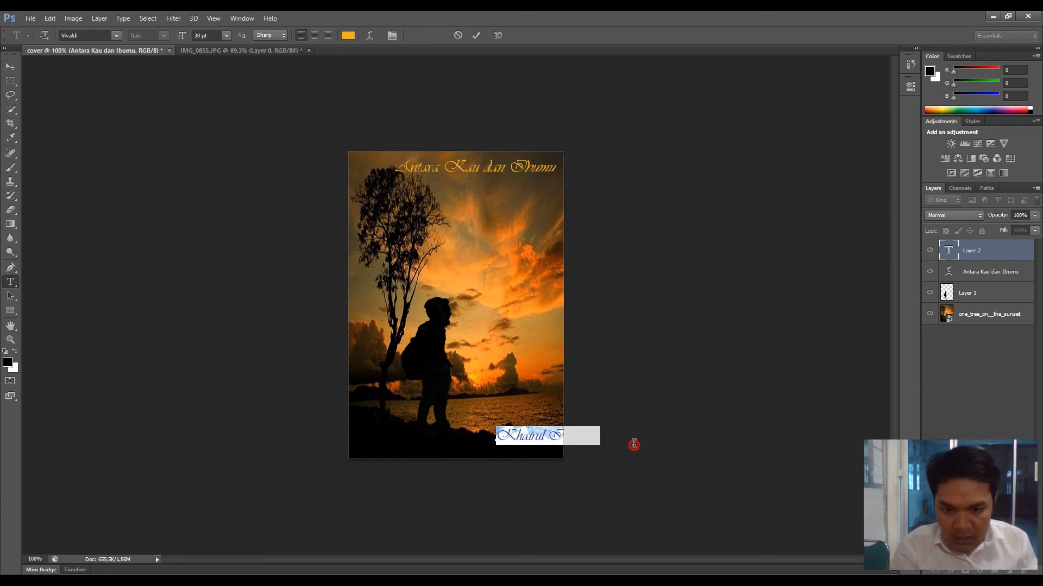
pyautogui.click(117, 36)
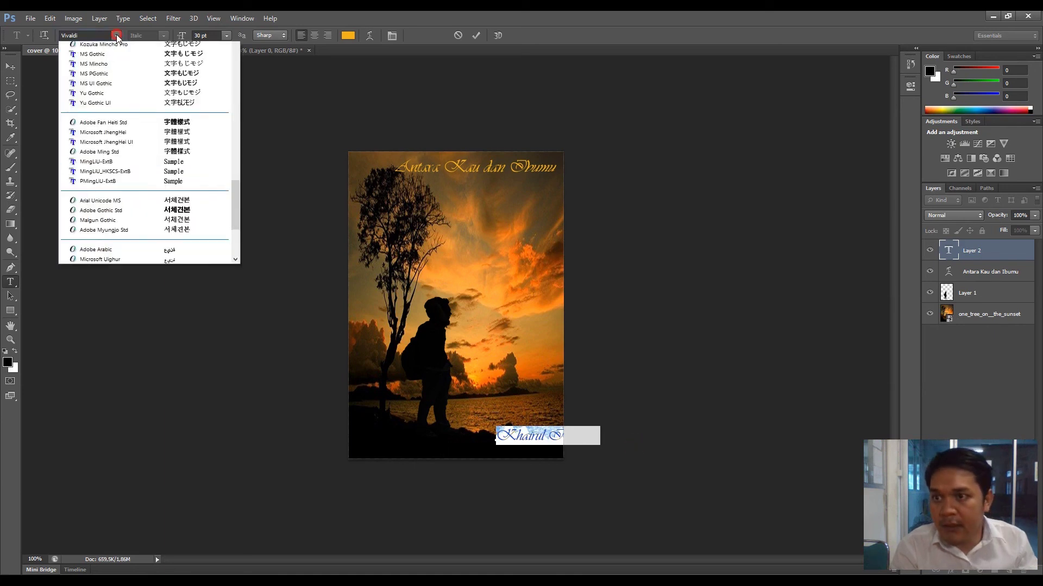
pyautogui.scroll(4, 156, 225)
pyautogui.scroll(11, 156, 226)
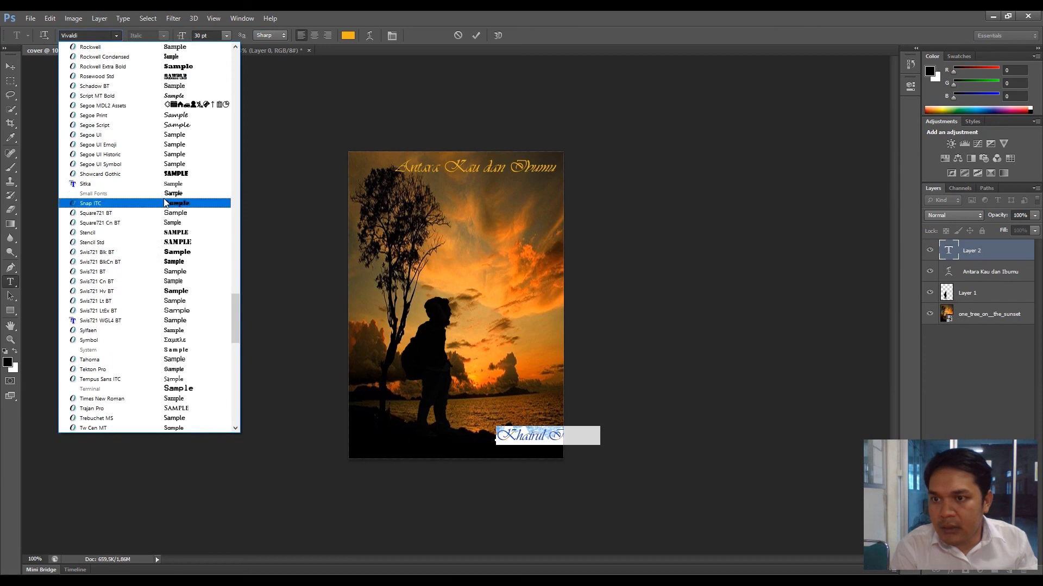
pyautogui.click(185, 125)
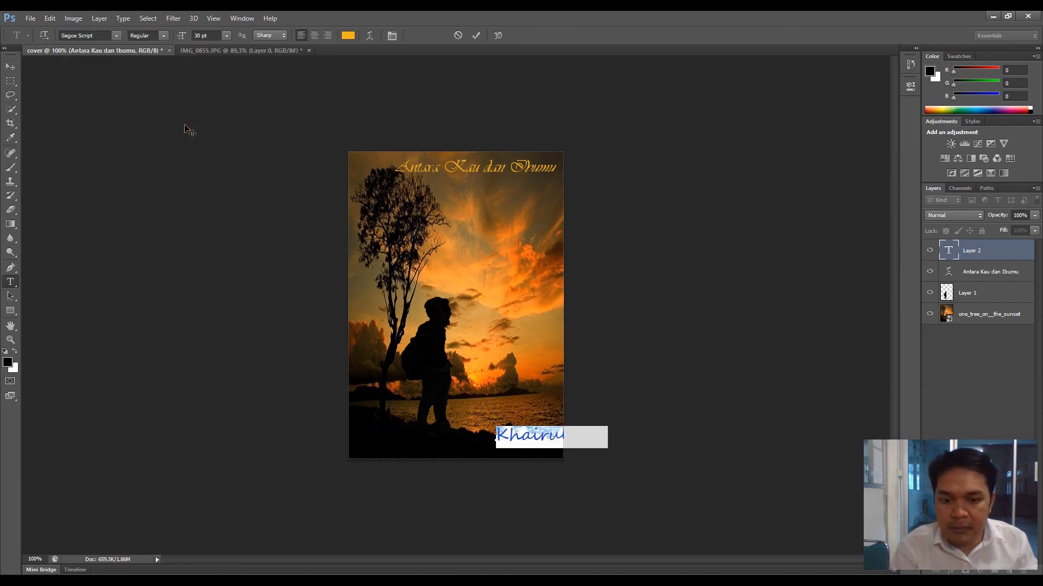
pyautogui.click(226, 36)
pyautogui.click(222, 145)
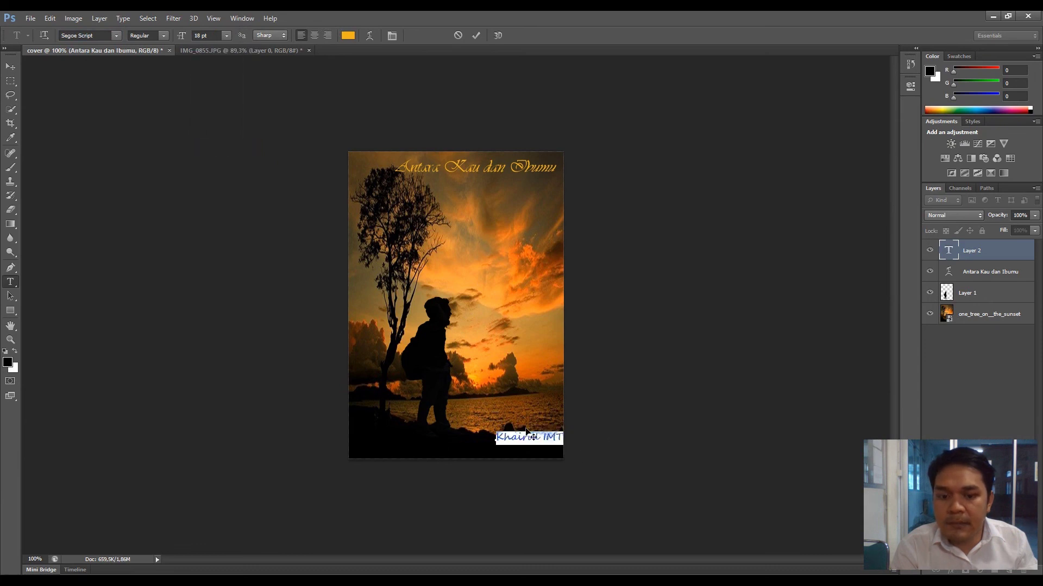
# Step: Move the author name slightly left and down into the cover's lower-right corner, clear of the edges
pyautogui.click(9, 66)
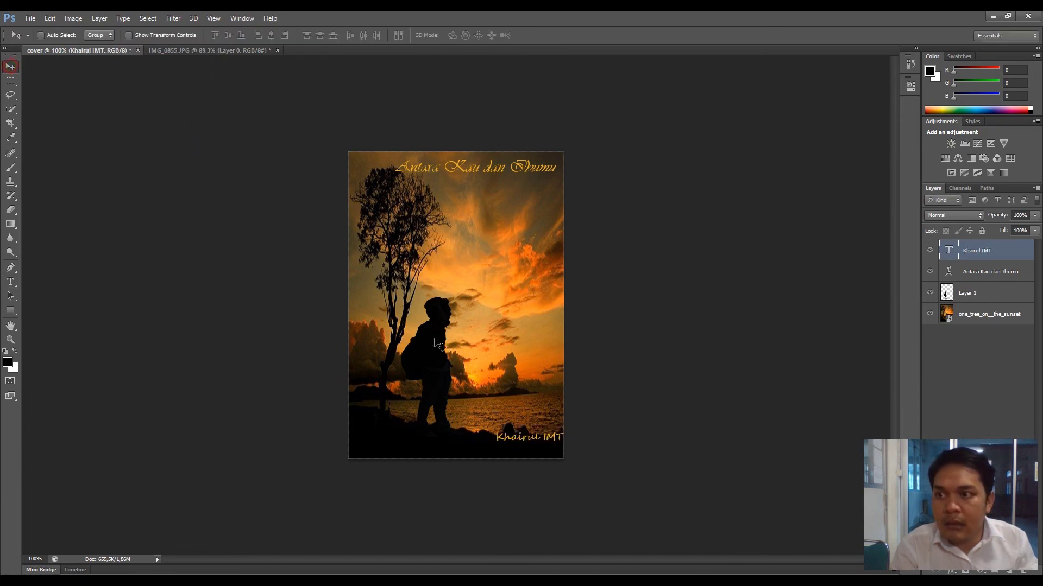
pyautogui.moveTo(532, 446)
pyautogui.mouseDown()
pyautogui.moveTo(405, 449)
pyautogui.moveTo(552, 472)
pyautogui.moveTo(521, 452)
pyautogui.mouseUp()
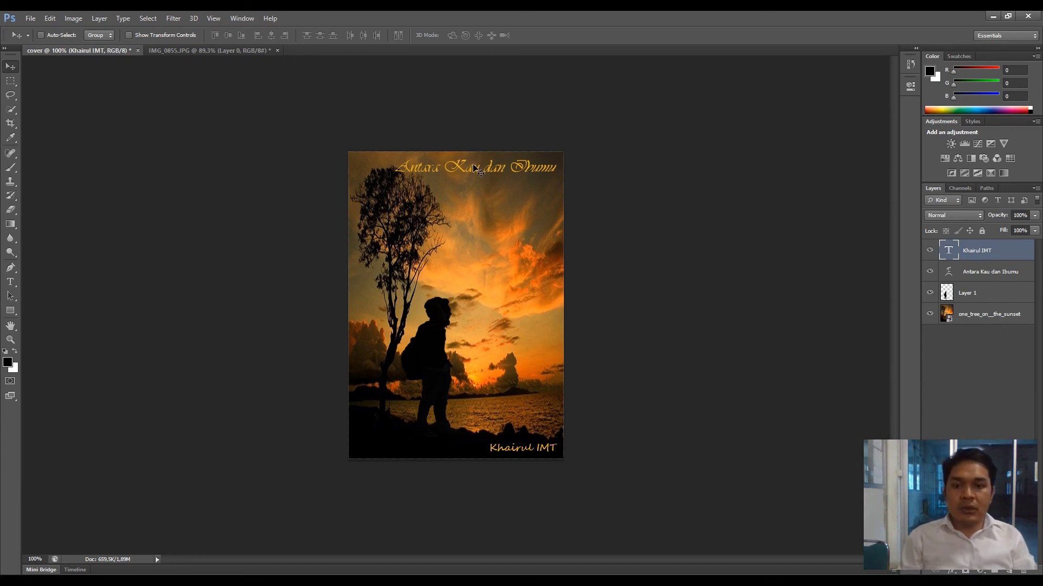
pyautogui.moveTo(473, 165); pyautogui.dragTo(474, 173)
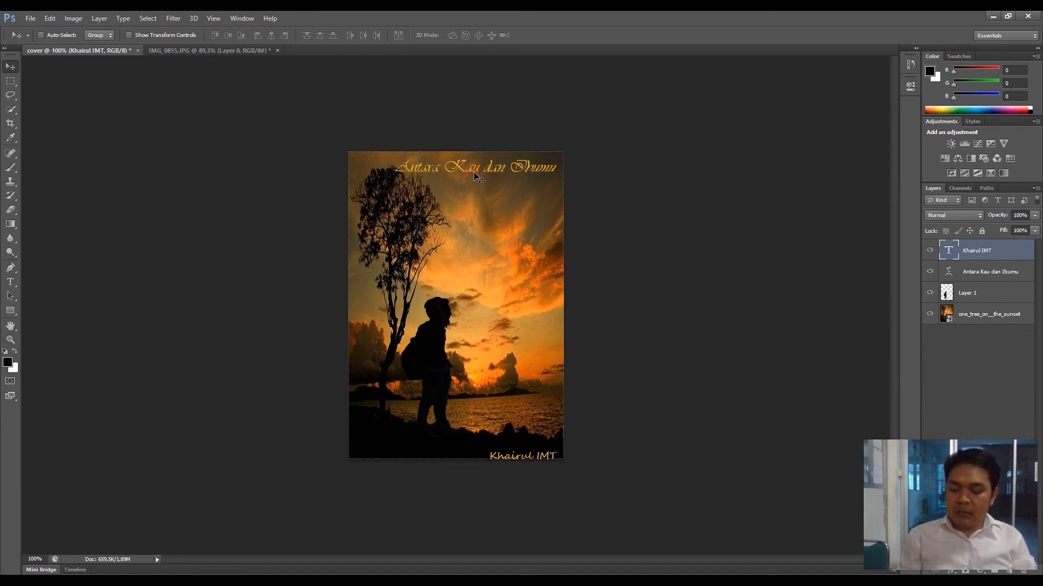
pyautogui.moveTo(506, 233)
pyautogui.mouseDown()
pyautogui.moveTo(491, 201)
pyautogui.moveTo(503, 226)
pyautogui.mouseUp()
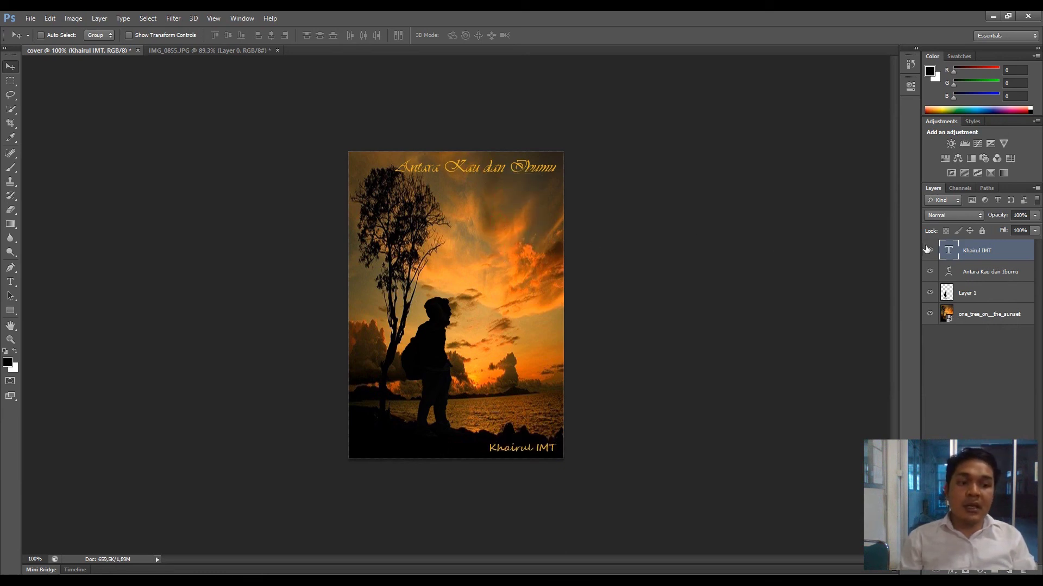
# Step: Select the "Antara Kau dan Ibumu" title layer and shift the title left and slightly down on the cover
pyautogui.click(977, 273)
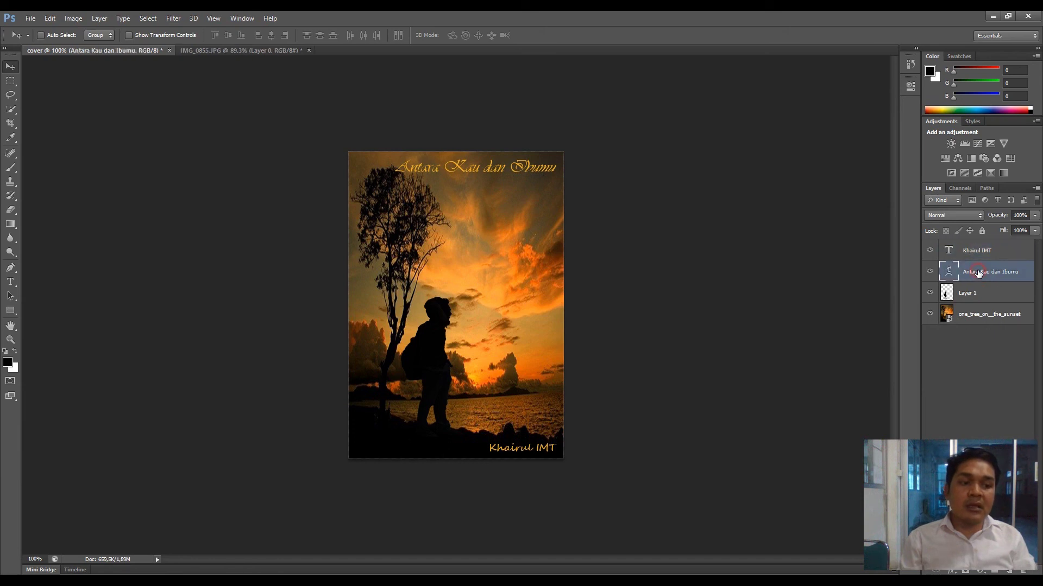
pyautogui.moveTo(516, 169); pyautogui.dragTo(493, 169)
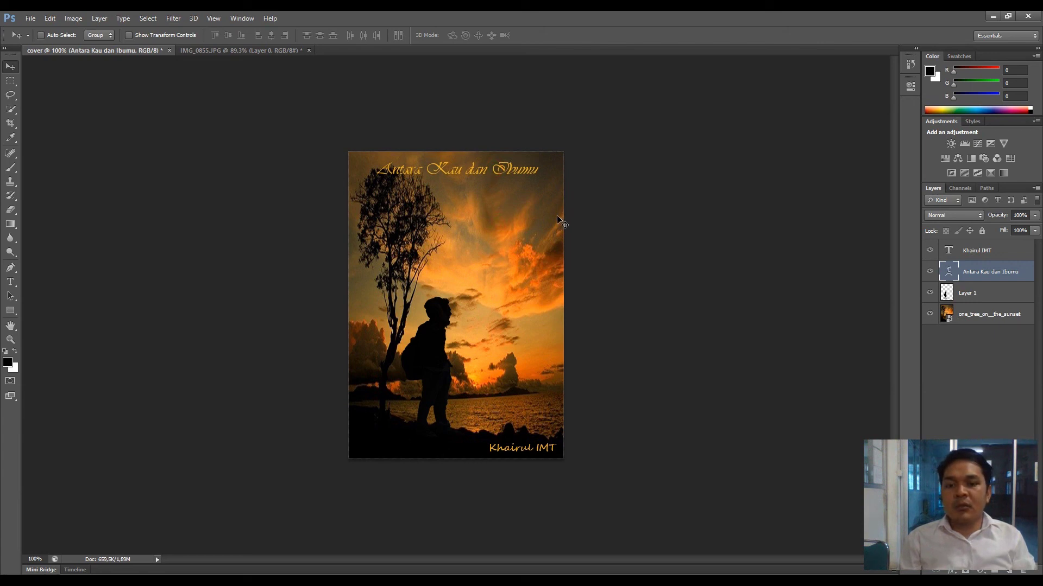
pyautogui.click(432, 171)
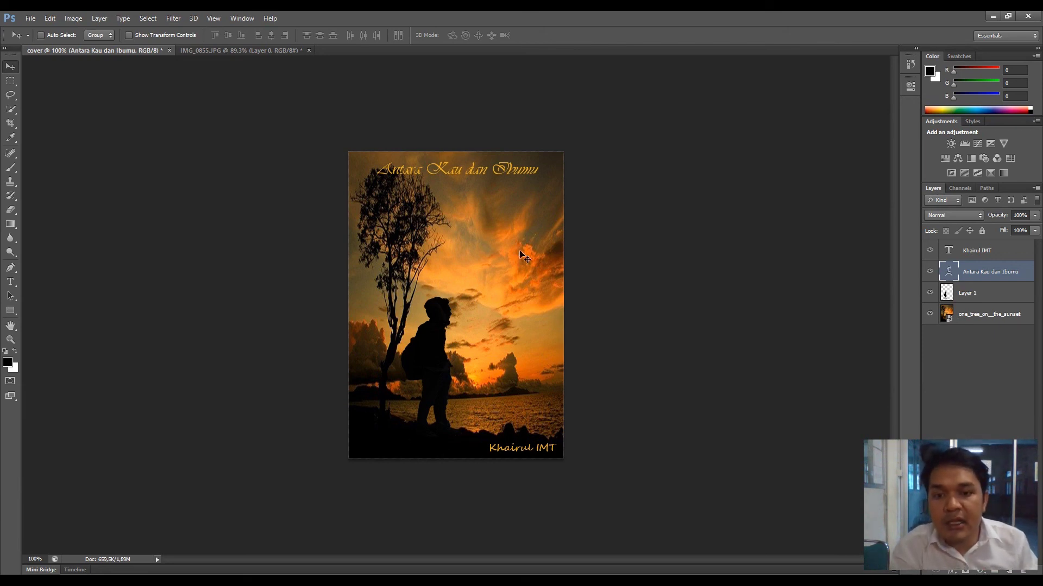
# Step: Start saving the cover, create a folder with the author's first name on the MAHASISWA (D:) drive, and open it
pyautogui.click(28, 21)
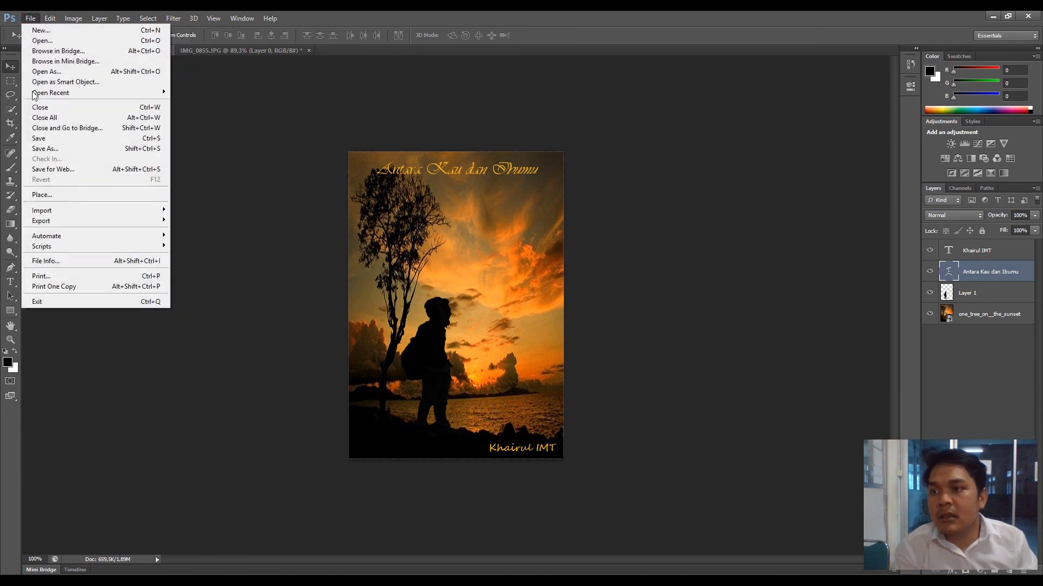
pyautogui.click(48, 138)
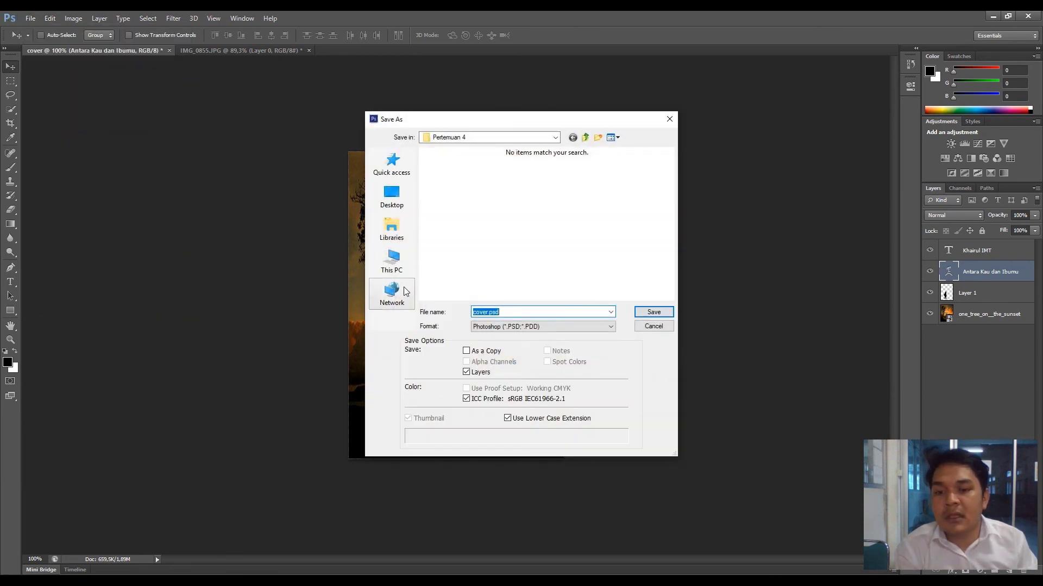
pyautogui.click(395, 263)
pyautogui.scroll(-1, 483, 233)
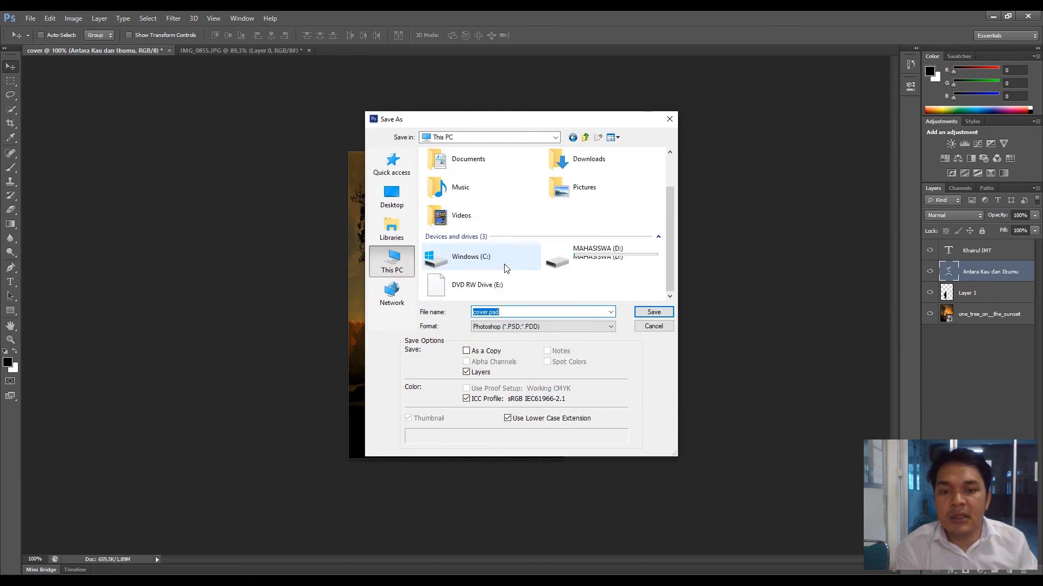
pyautogui.doubleClick(612, 265)
pyautogui.scroll(-5, 608, 261)
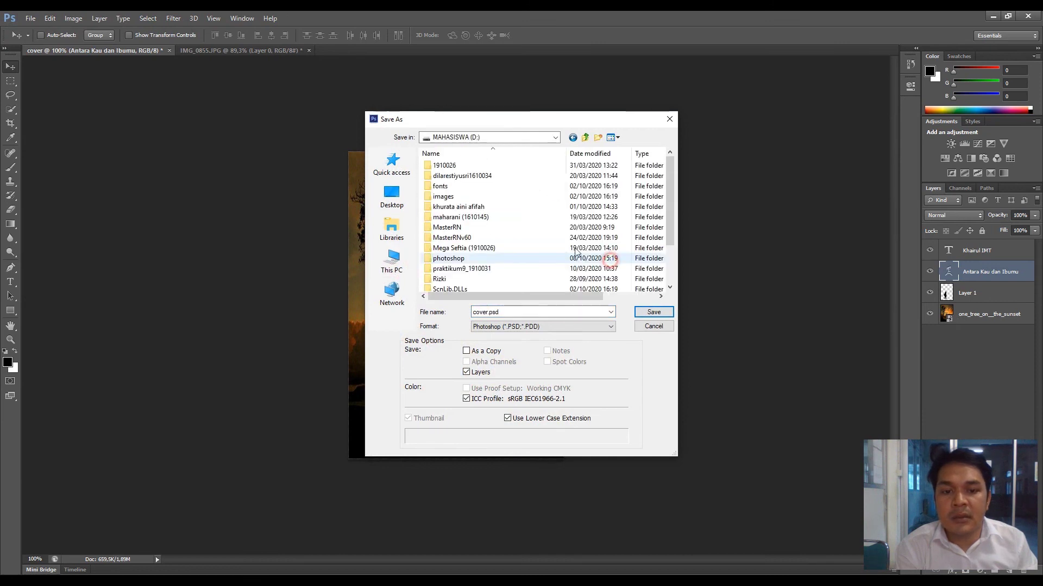
pyautogui.click(598, 137)
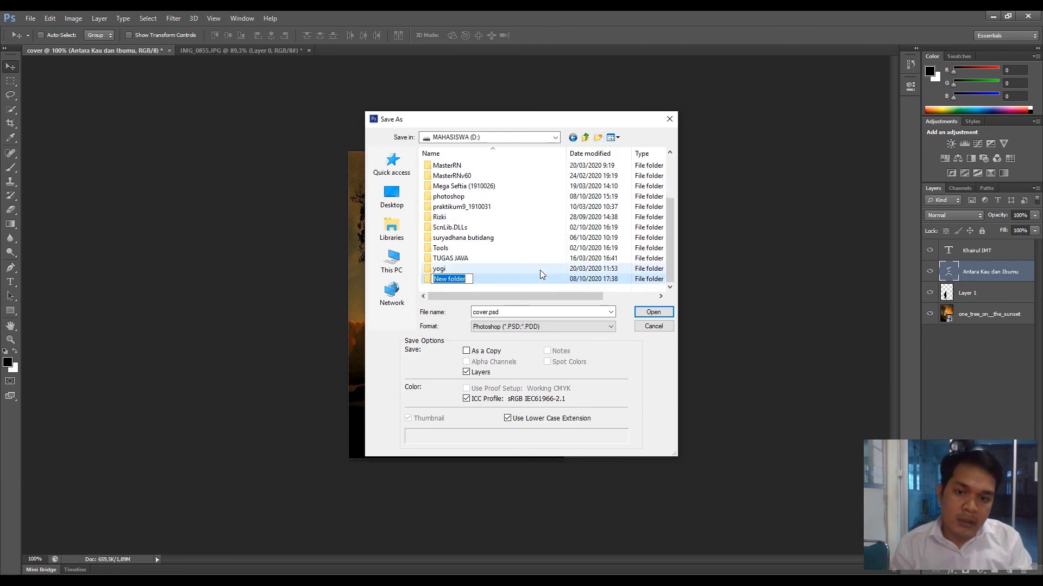
pyautogui.write('khairul')
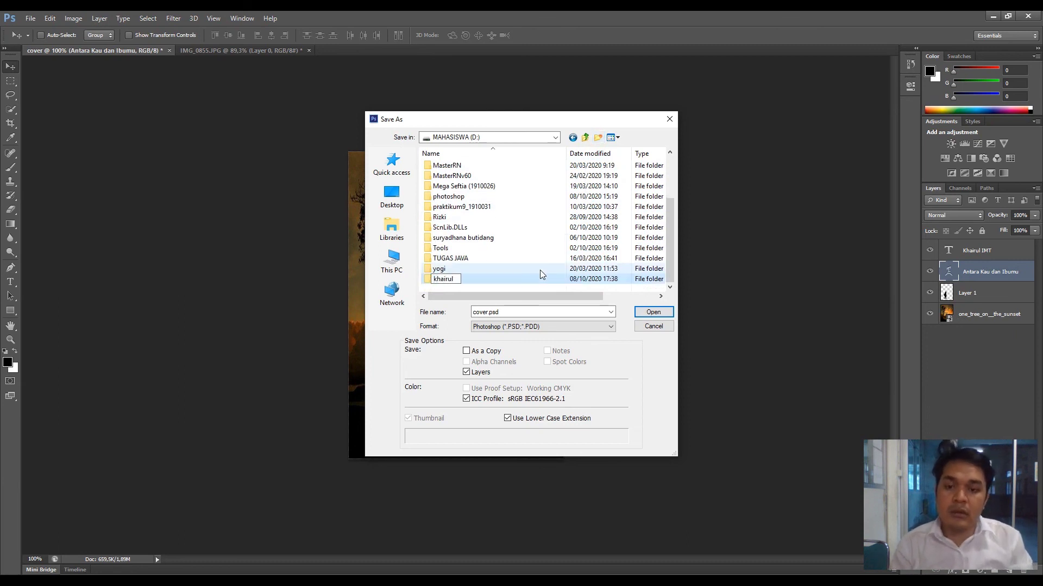
pyautogui.press('Return')
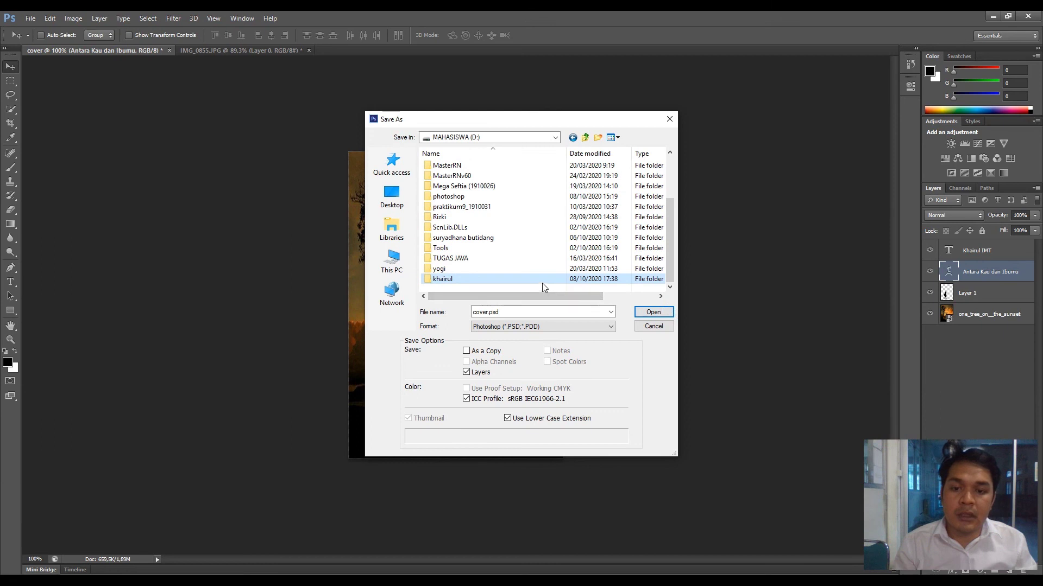
pyautogui.doubleClick(542, 282)
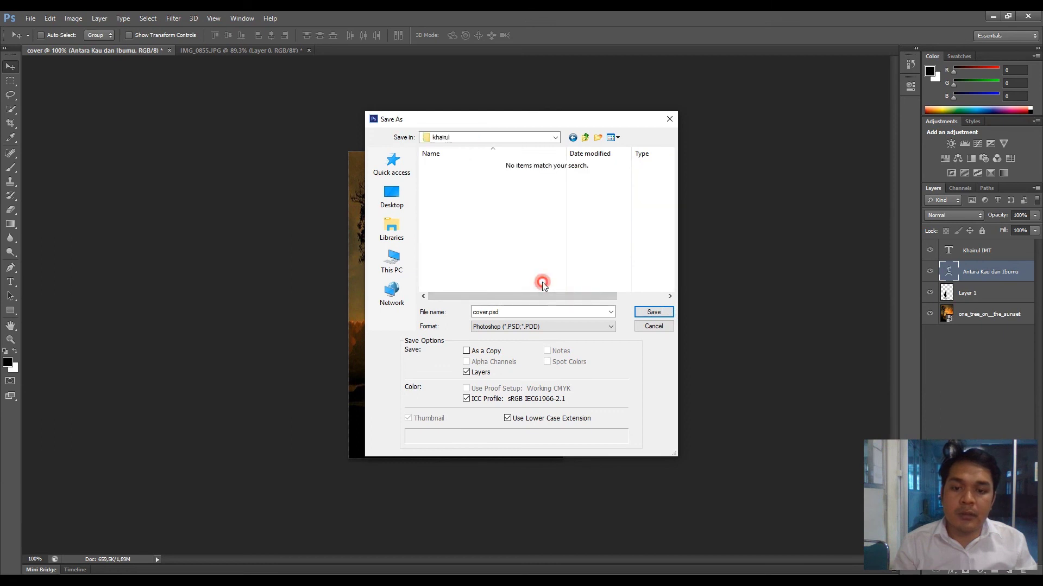
# Step: Save the document there as cover.psd in Photoshop format with Maximize Compatibility enabled
pyautogui.doubleClick(497, 312)
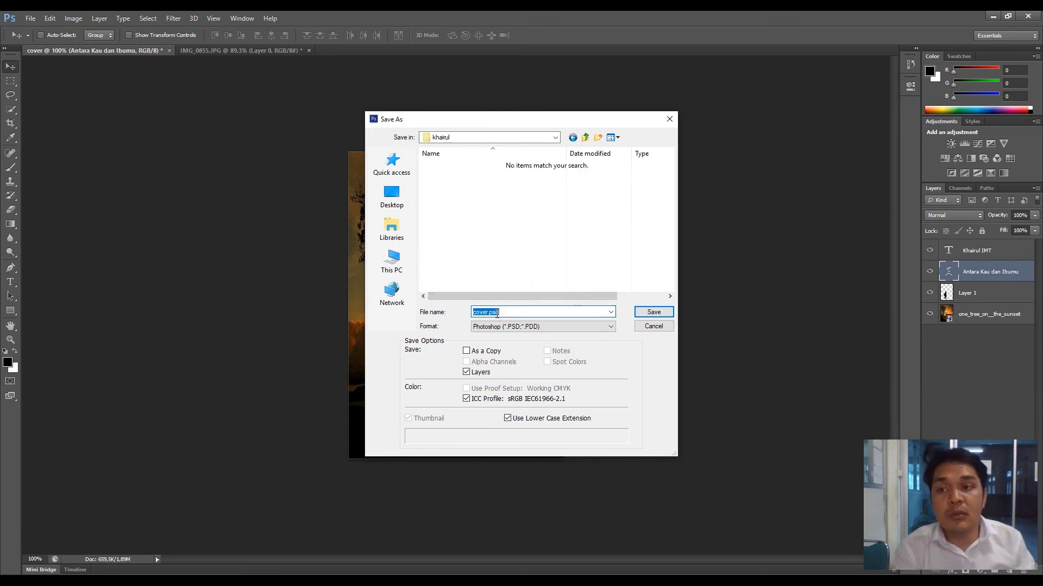
pyautogui.click(650, 314)
pyautogui.click(647, 191)
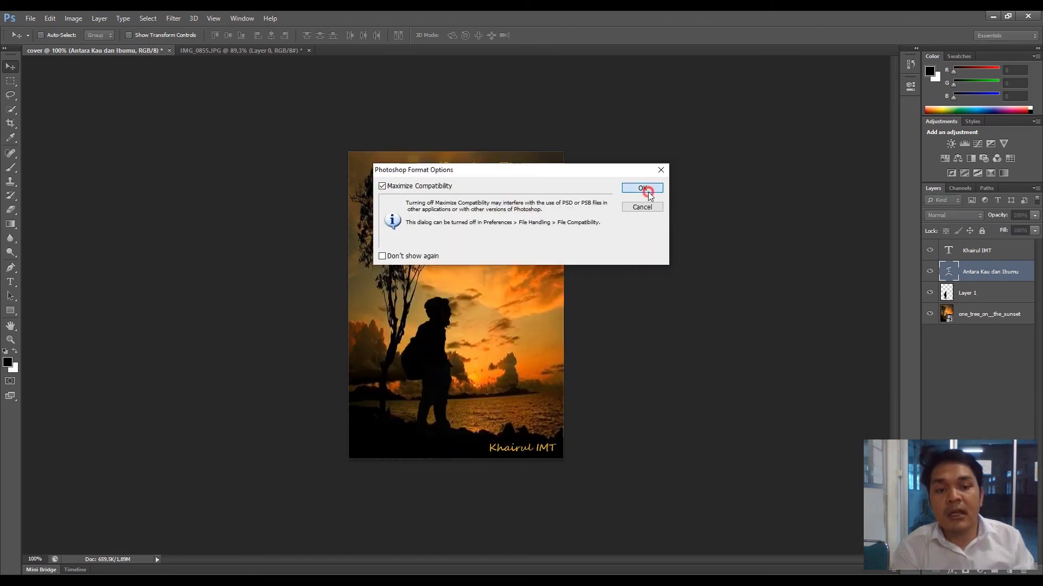
# Step: Switch to File Explorer, check for cover.psd in the author's folder on MAHASISWA (D:), view its opening options, and return to Photoshop
pyautogui.hotkey('alt', 'Tab')
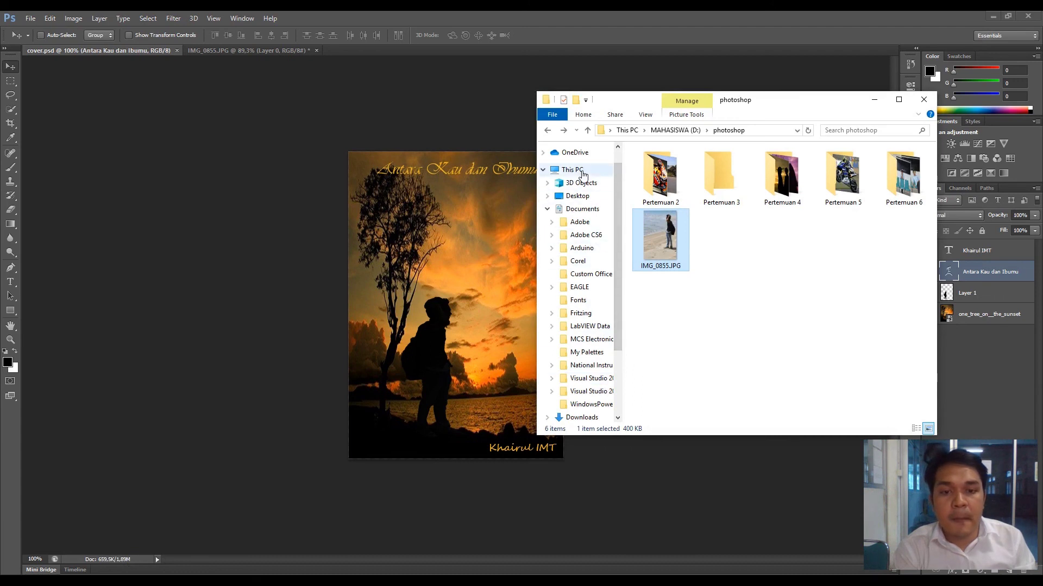
pyautogui.click(582, 173)
pyautogui.doubleClick(831, 313)
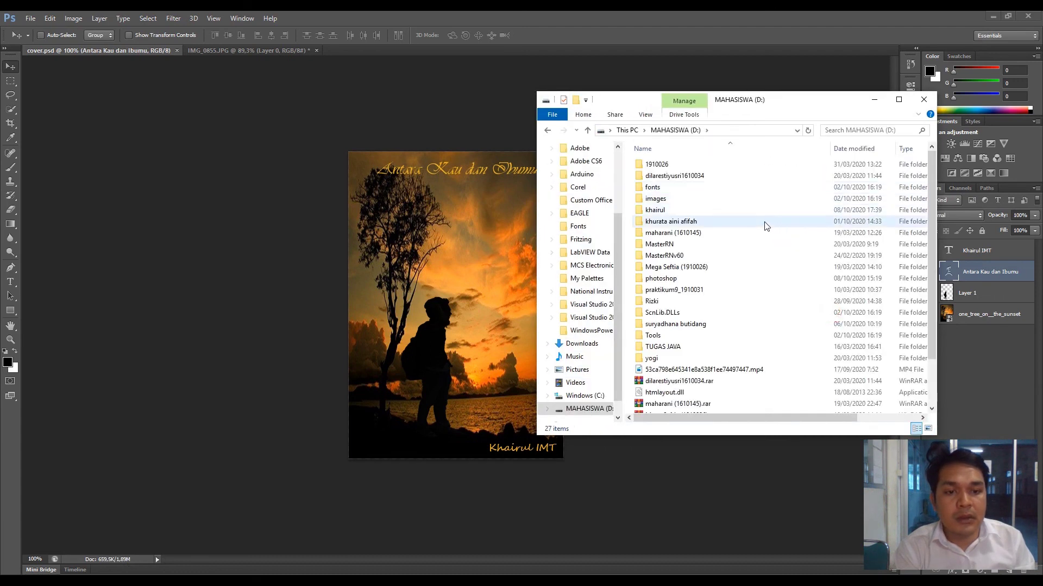
pyautogui.doubleClick(758, 210)
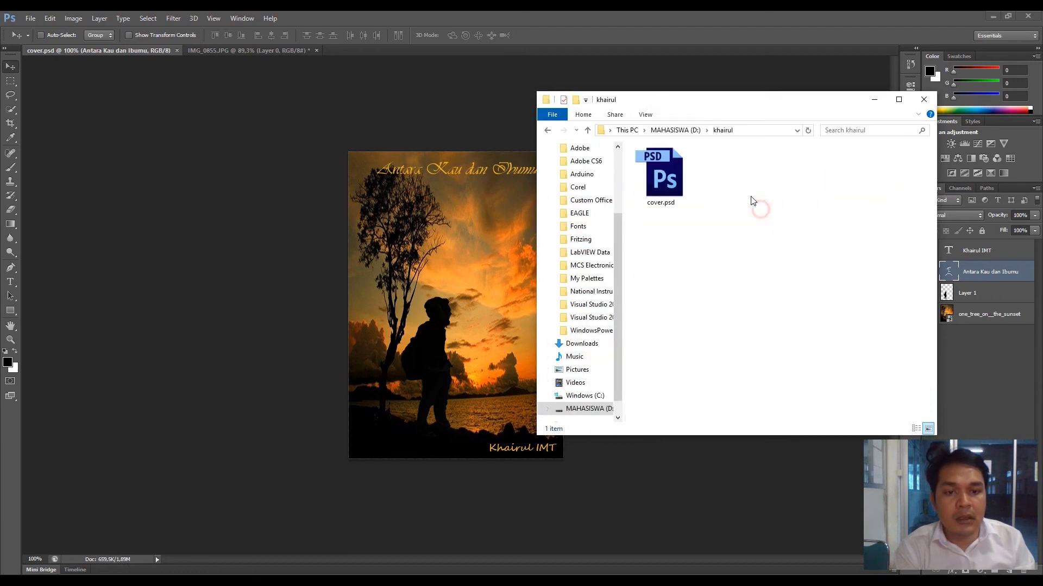
pyautogui.click(663, 187)
pyautogui.doubleClick(663, 187)
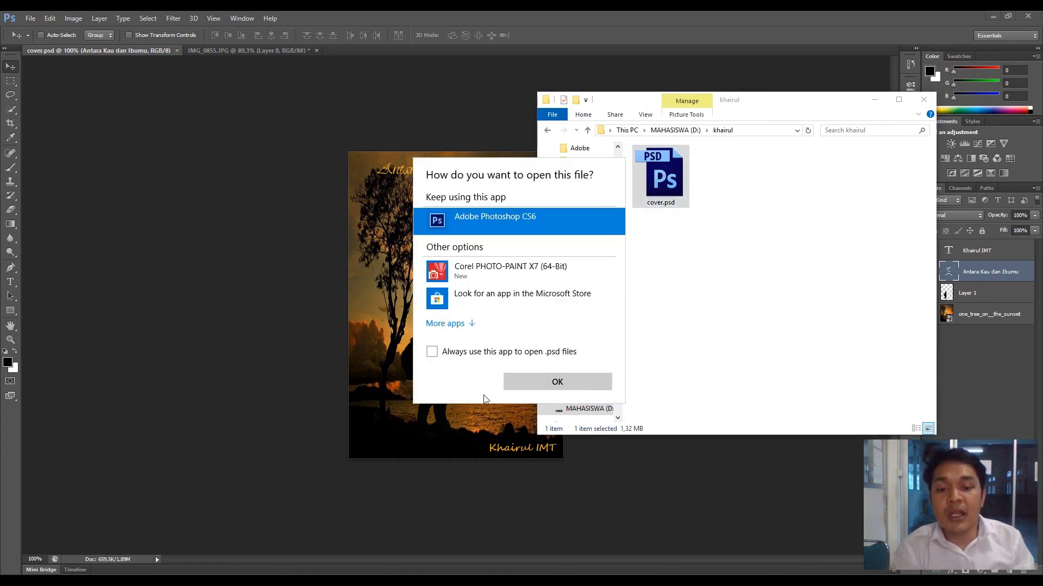
pyautogui.click(383, 344)
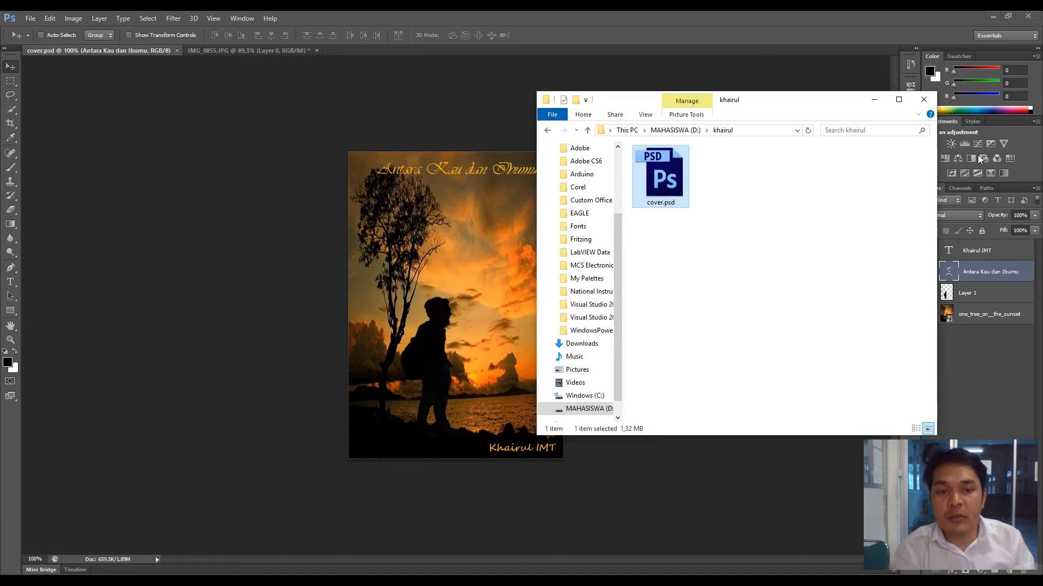
pyautogui.click(874, 100)
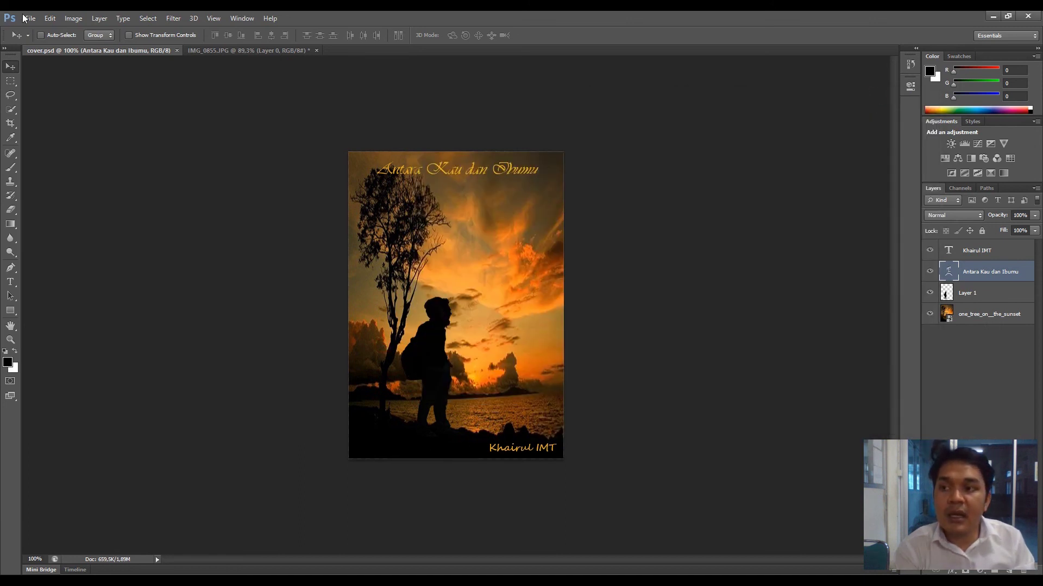
# Step: Save a JPEG copy of the cover as cover.jpg in the same folder, with High quality and the Baseline ("Standard") format option
pyautogui.click(24, 18)
pyautogui.click(44, 150)
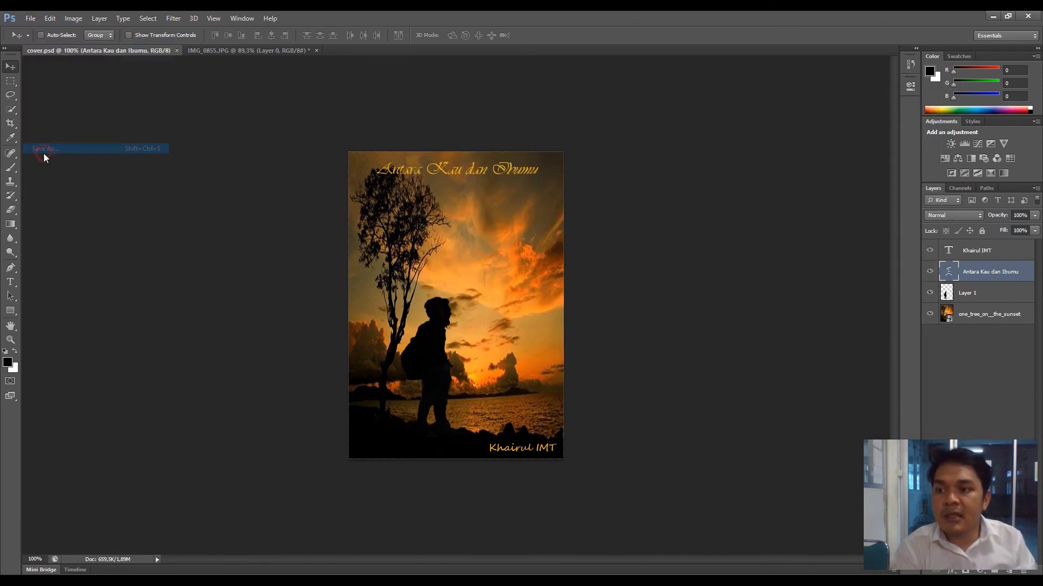
pyautogui.click(520, 327)
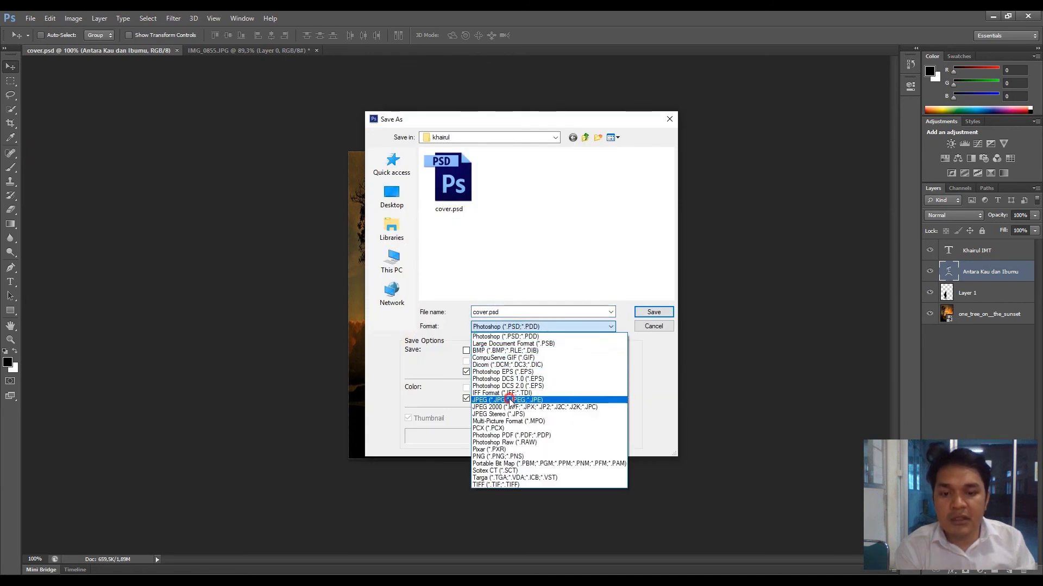
pyautogui.click(509, 400)
pyautogui.click(517, 327)
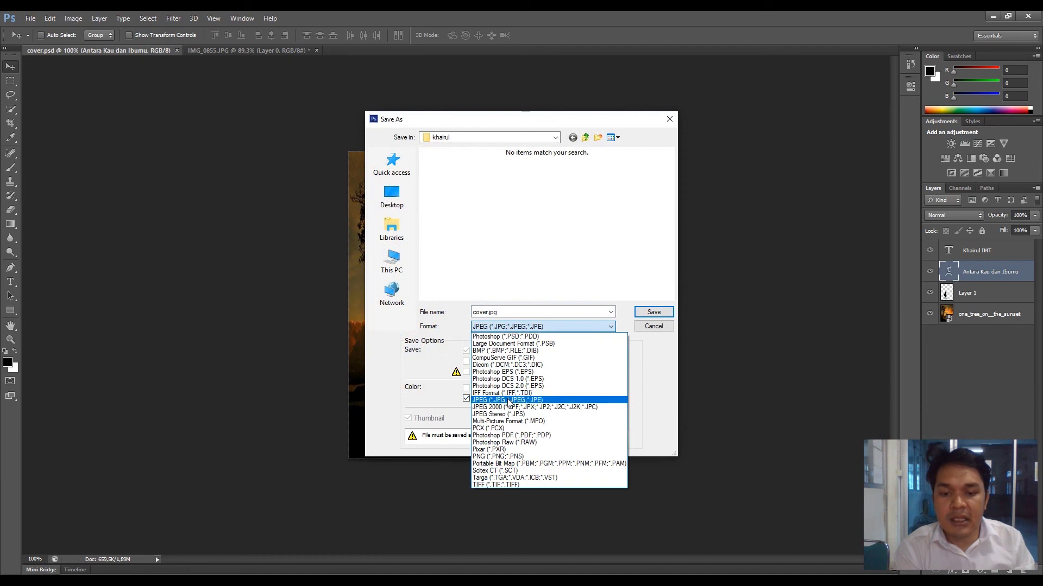
pyautogui.click(508, 401)
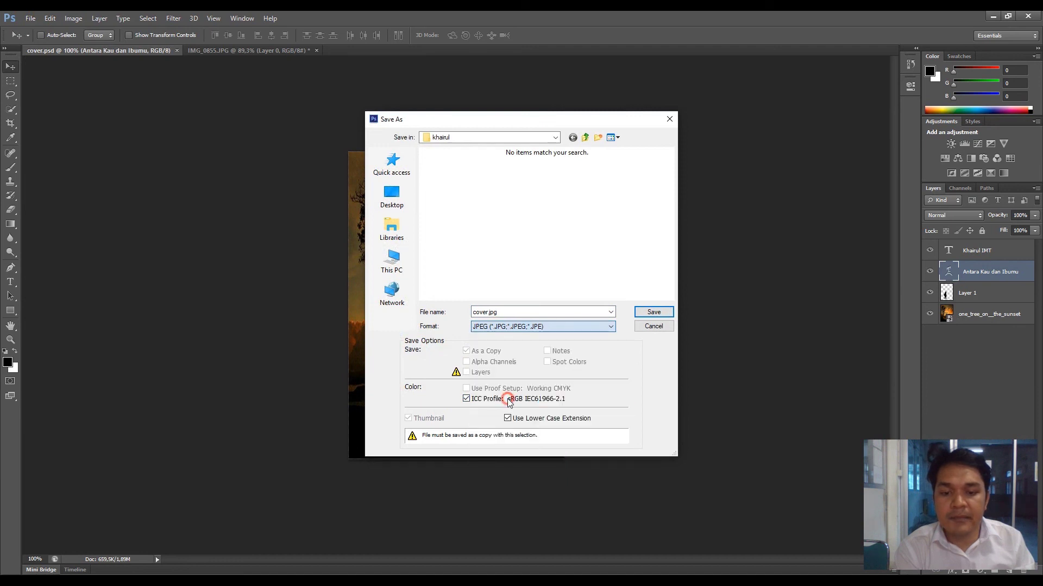
pyautogui.click(663, 314)
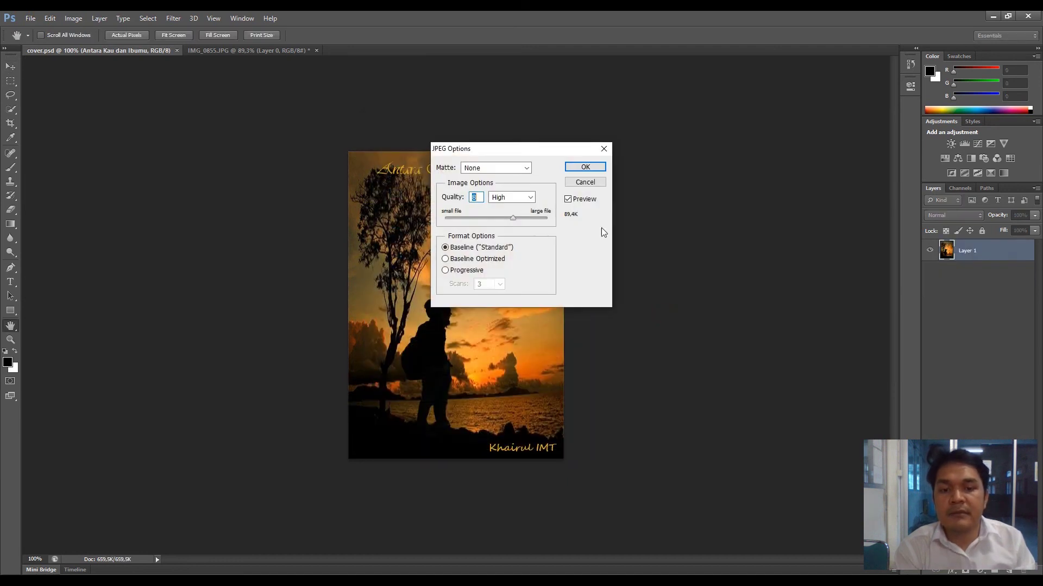
pyautogui.click(597, 172)
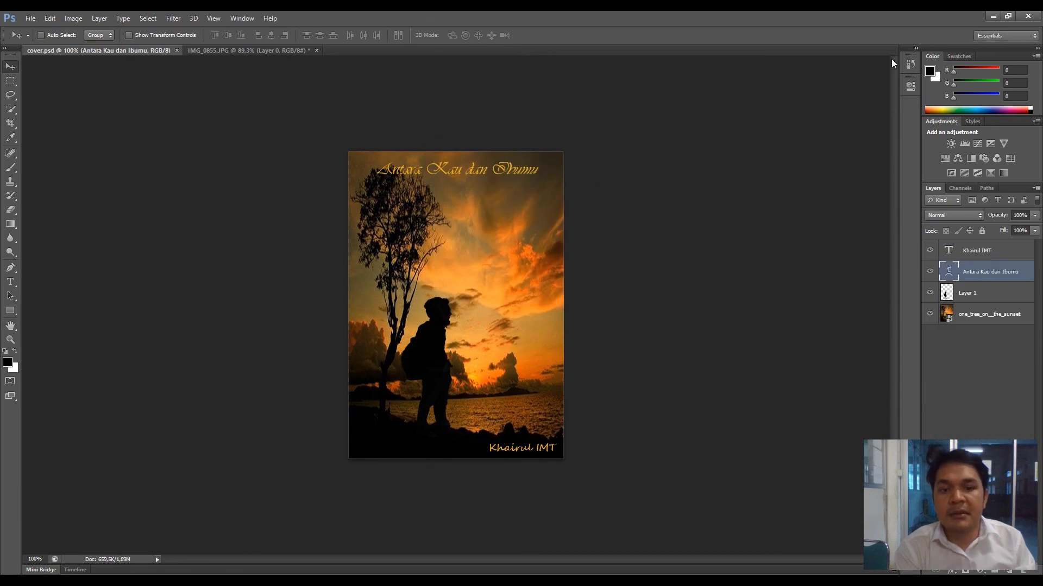
# Step: Switch to File Explorer, view the exported cover.jpg in Photos, locate cover.psd beside it, and return to Photoshop
pyautogui.hotkey('alt', 'Tab')
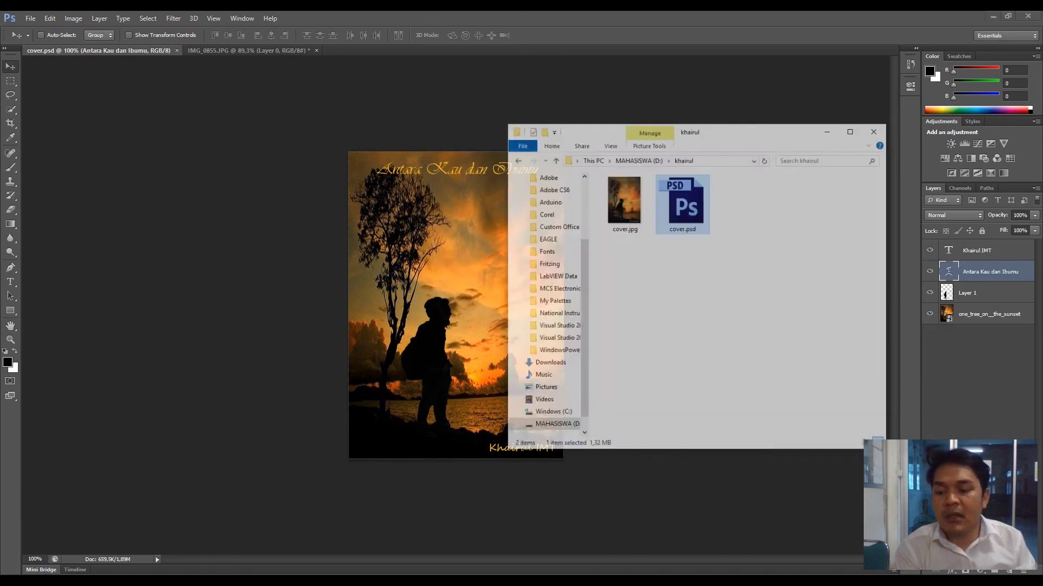
pyautogui.click(672, 179)
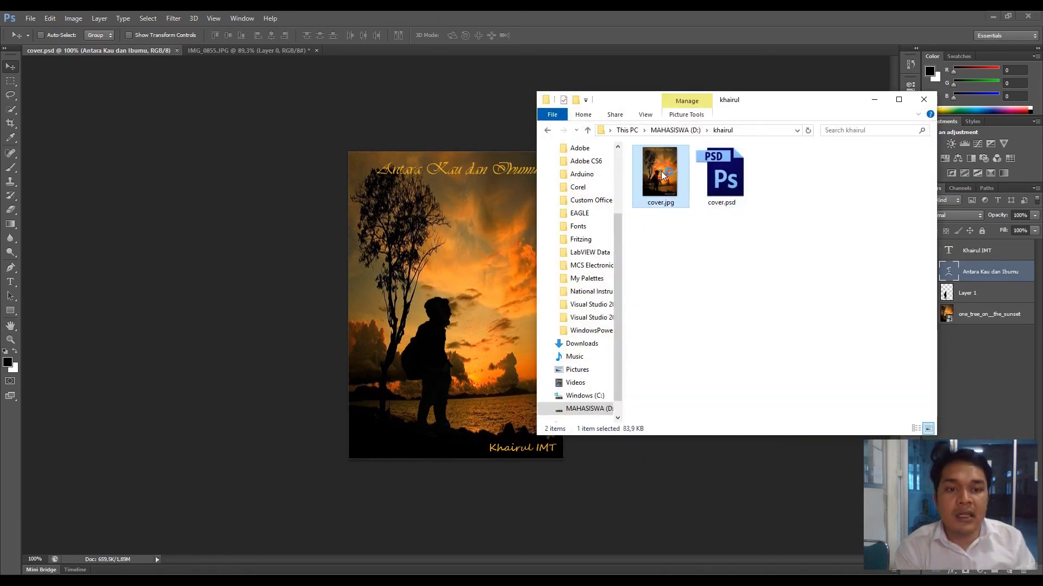
pyautogui.doubleClick(661, 171)
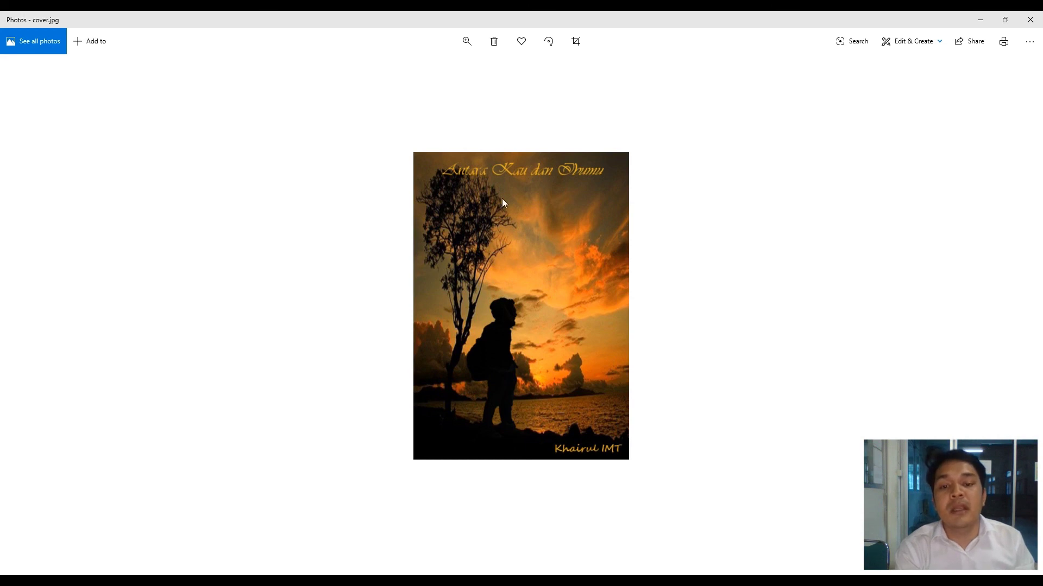
pyautogui.click(1030, 19)
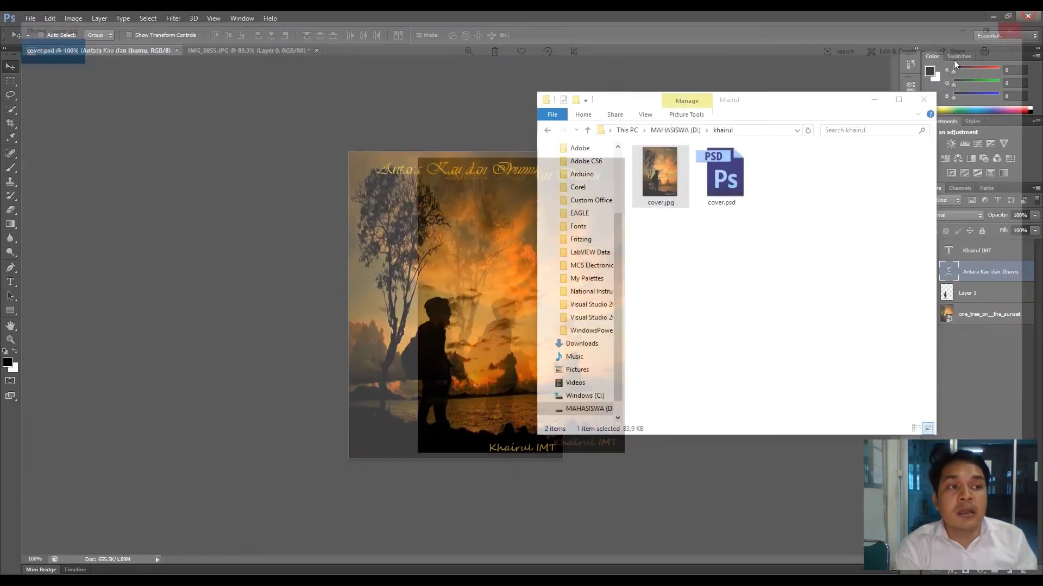
pyautogui.click(720, 181)
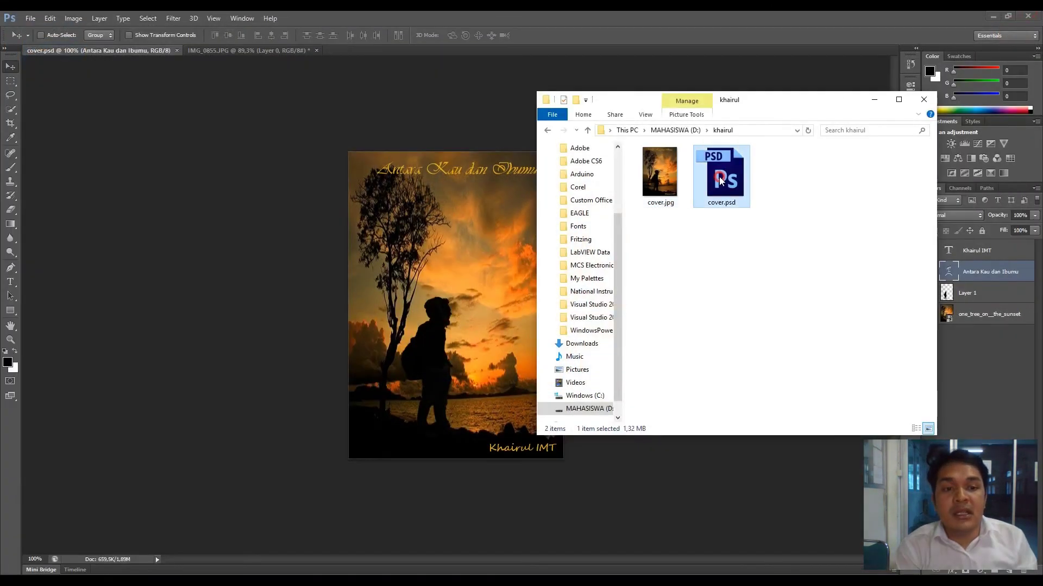
pyautogui.click(451, 185)
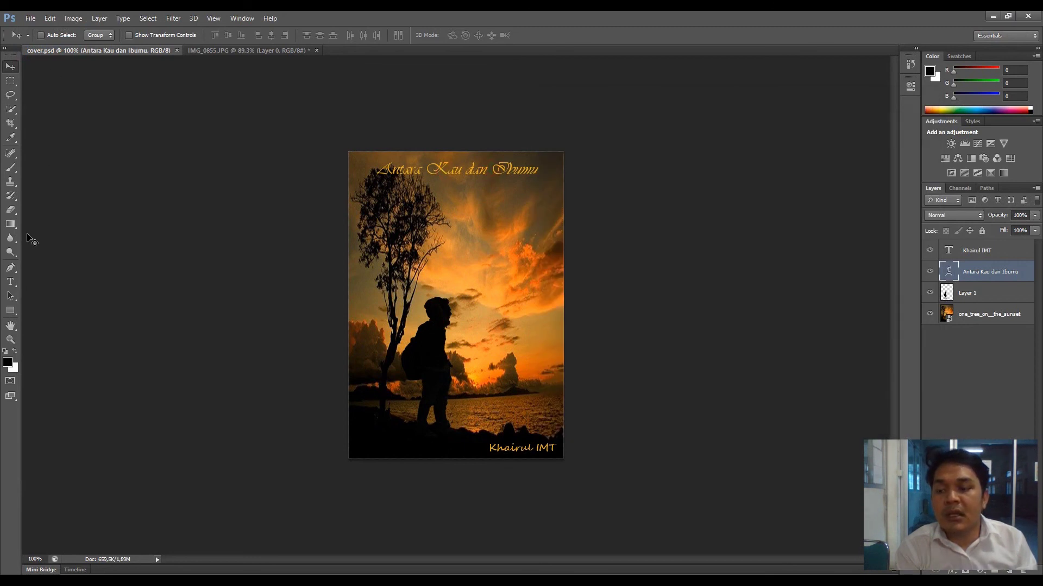
pyautogui.click(10, 282)
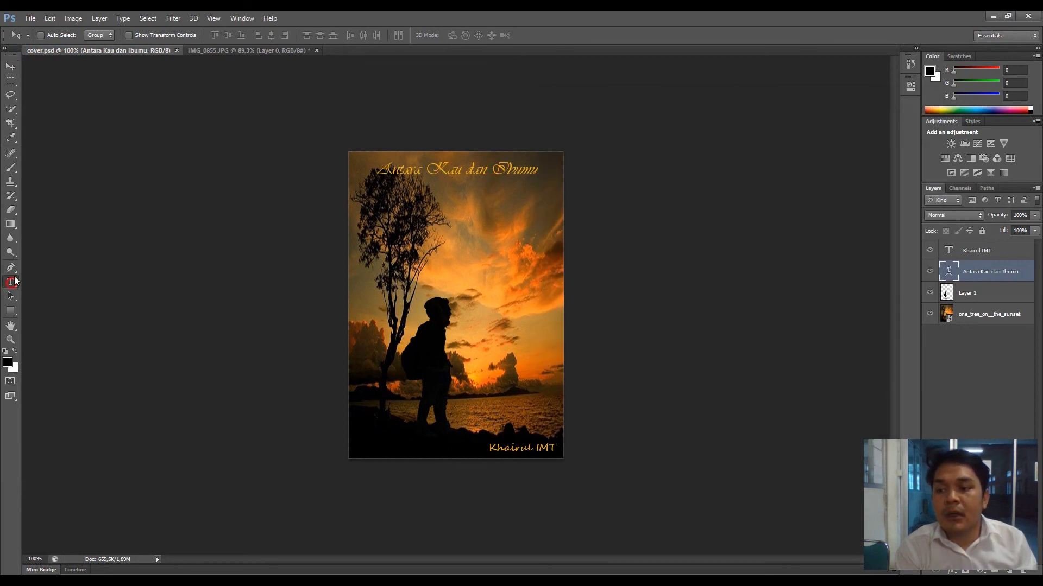
pyautogui.click(499, 177)
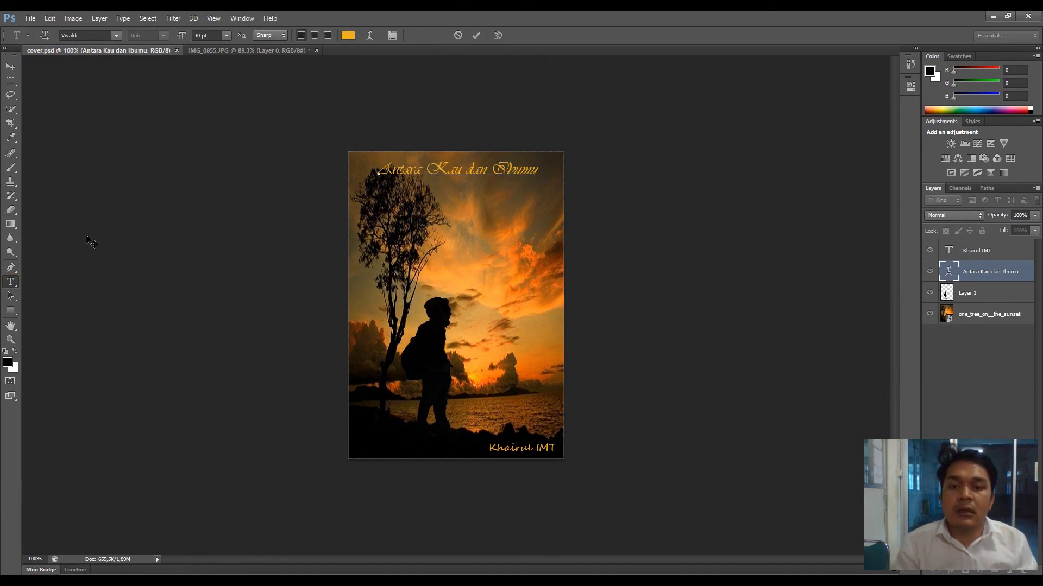
pyautogui.click(10, 282)
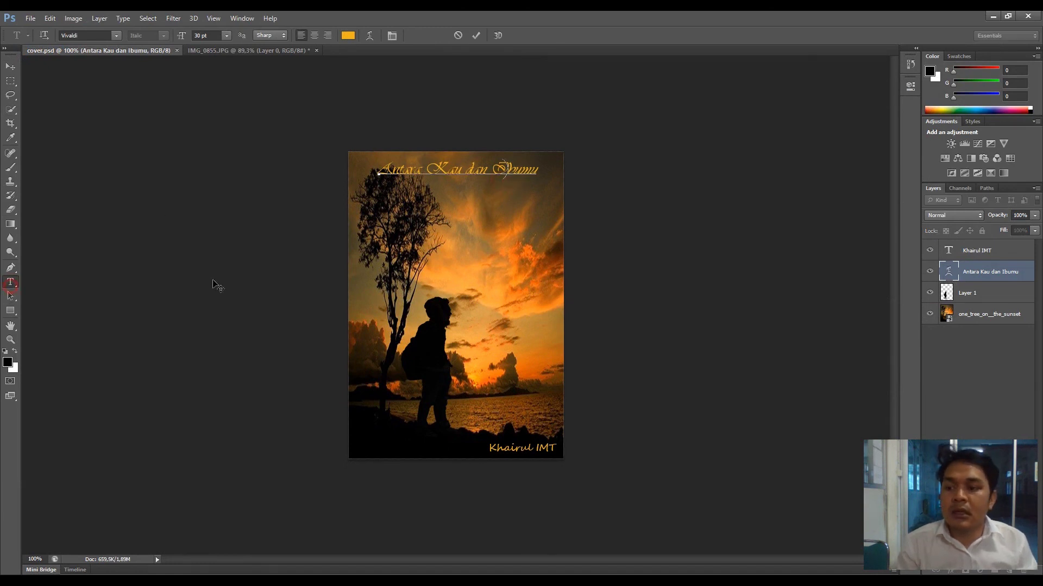
pyautogui.click(10, 66)
# Step: Add the text "Vol 1" in the middle of the cover's sky and try to switch its font to Pristina
pyautogui.click(12, 282)
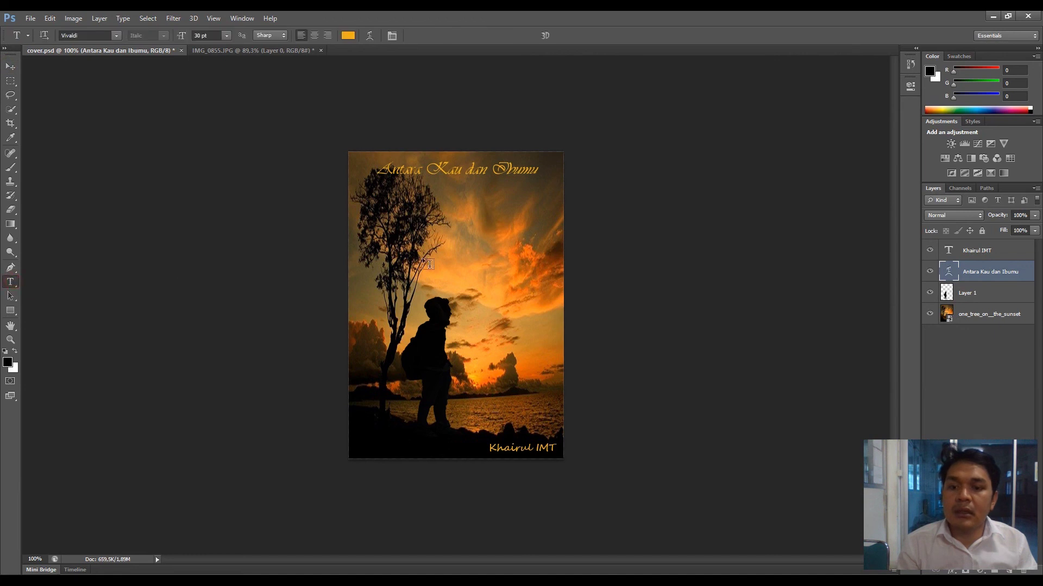
pyautogui.click(452, 263)
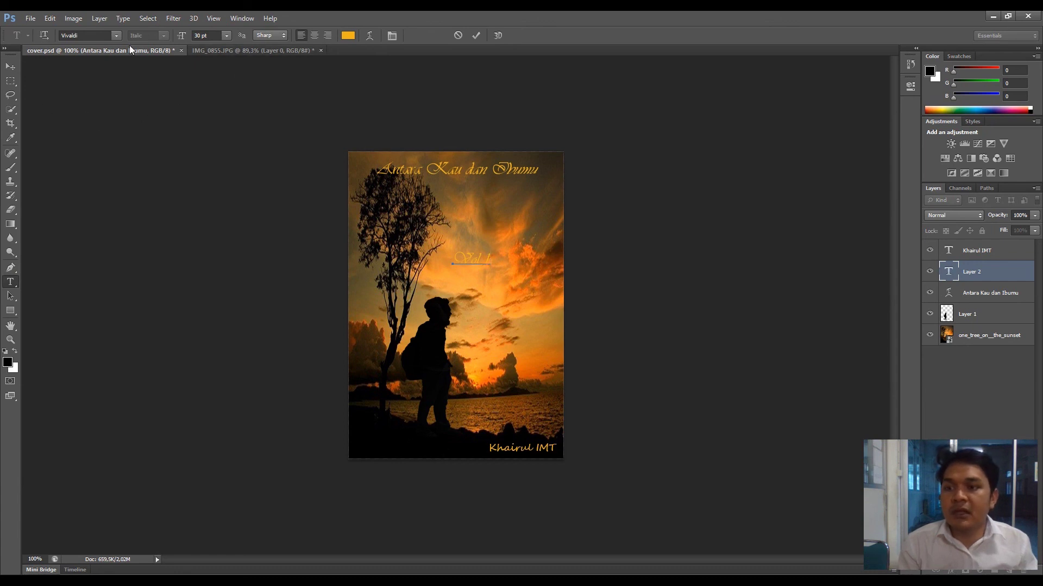
pyautogui.click(116, 37)
pyautogui.scroll(-10, 133, 166)
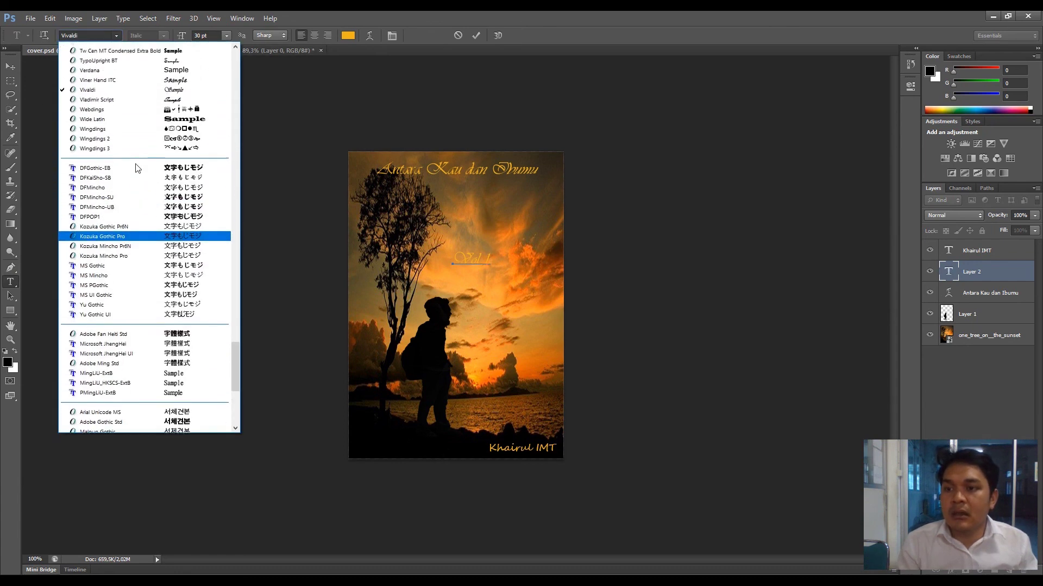
pyautogui.scroll(2, 144, 142)
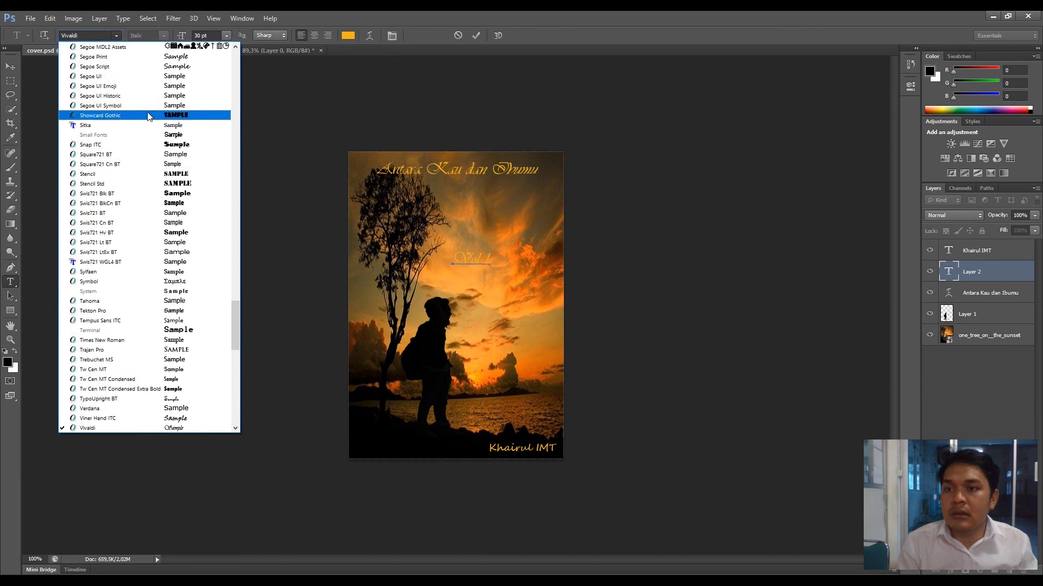
pyautogui.scroll(3, 163, 71)
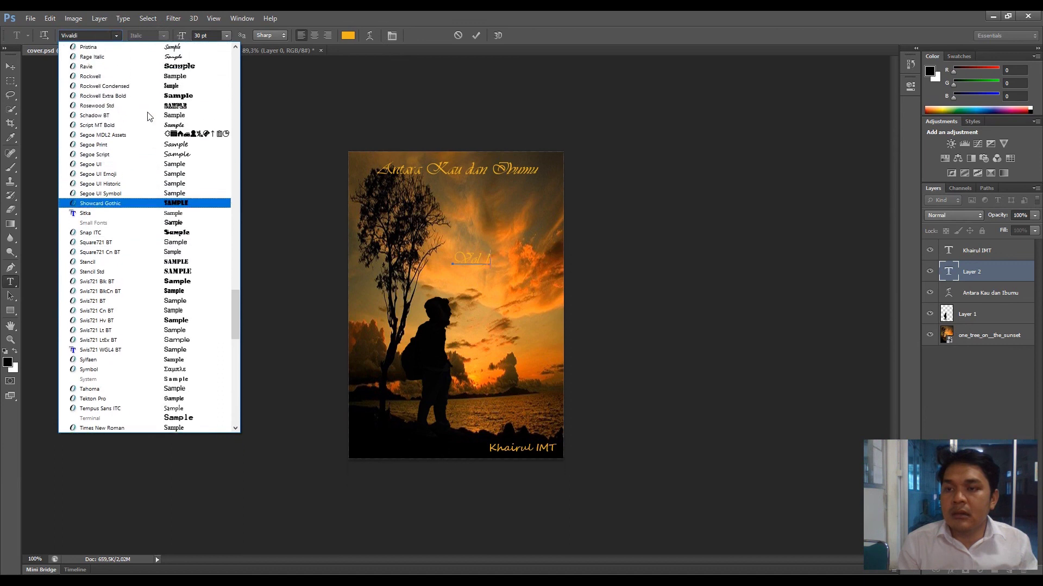
pyautogui.click(174, 47)
# Step: Set the whole "Vol 1" text in the Pristina font and move it just below the right end of the title
pyautogui.moveTo(454, 258); pyautogui.dragTo(495, 258)
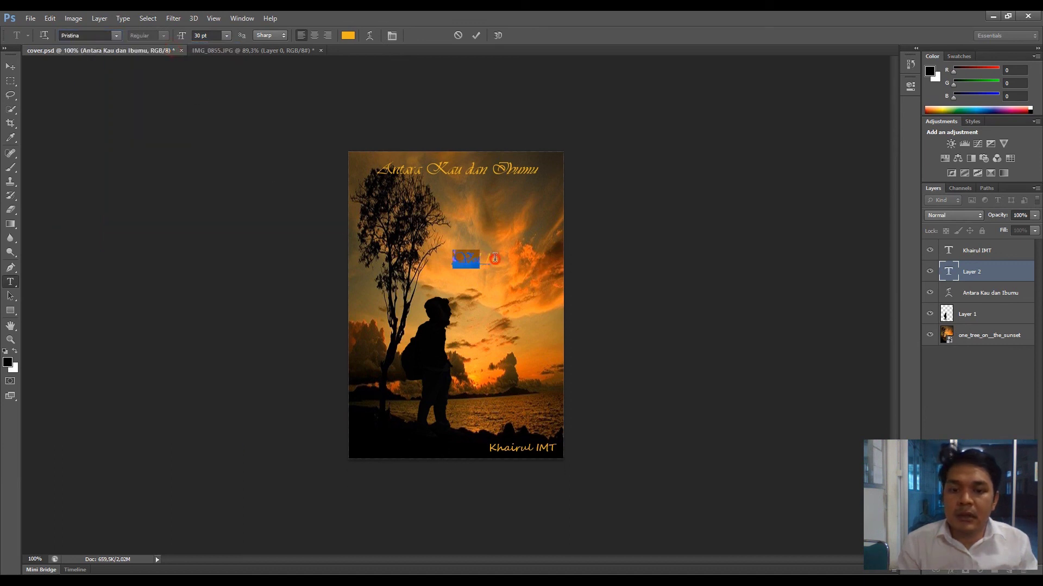
pyautogui.click(116, 36)
pyautogui.scroll(5, 215, 277)
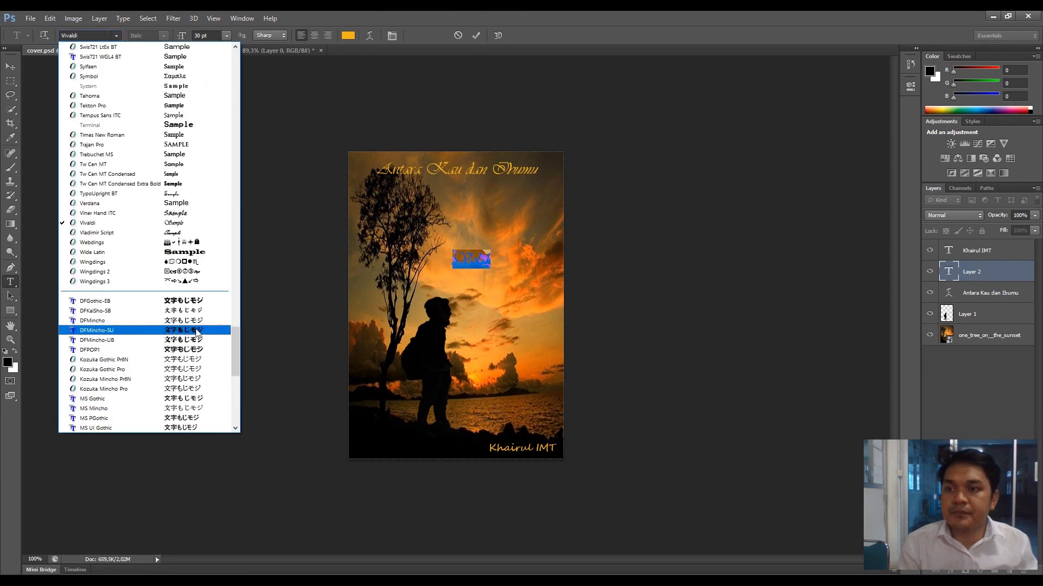
pyautogui.scroll(1, 215, 277)
pyautogui.click(195, 76)
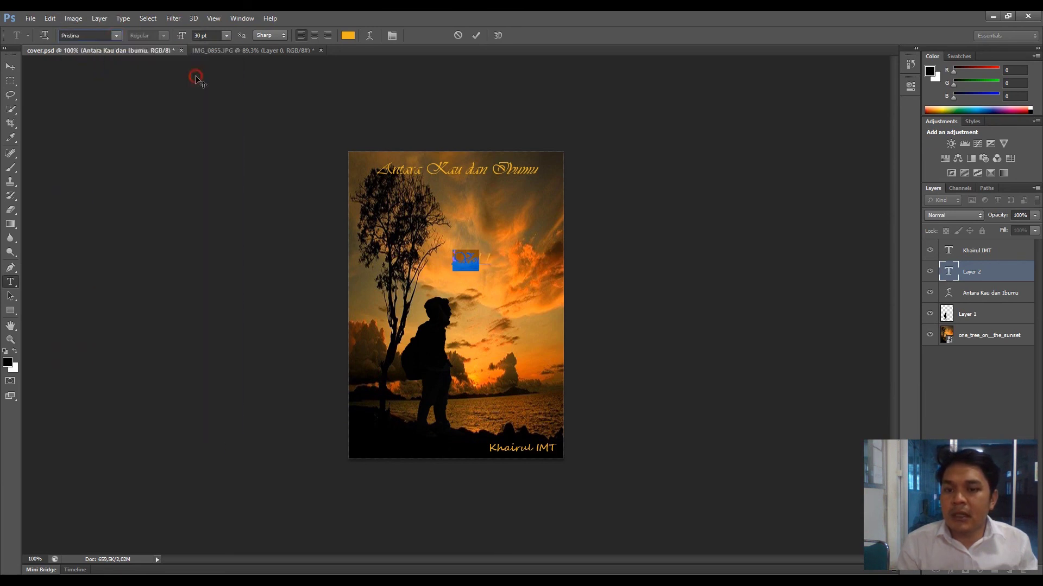
pyautogui.click(11, 66)
pyautogui.moveTo(465, 261); pyautogui.dragTo(524, 187)
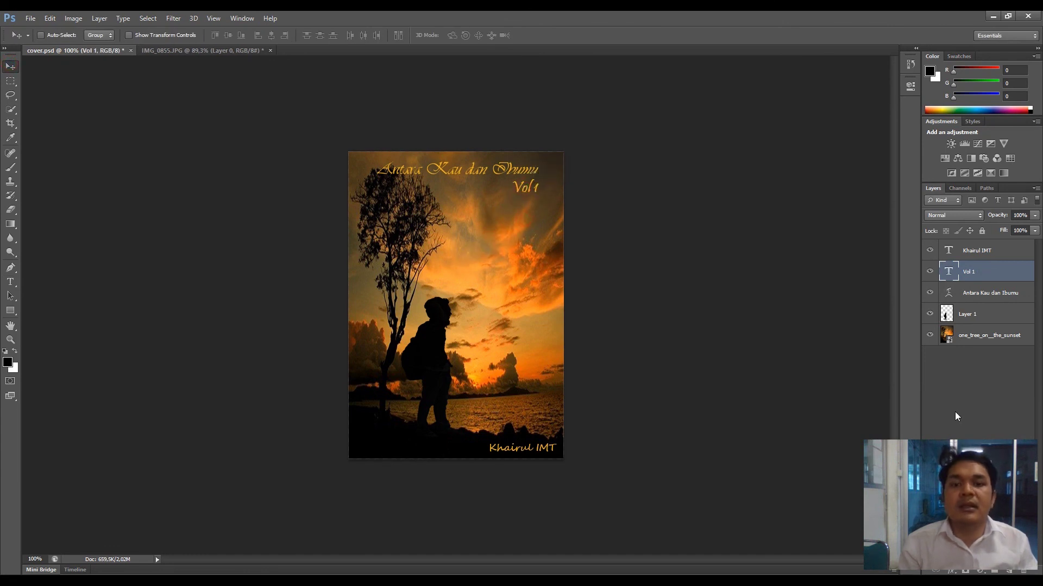